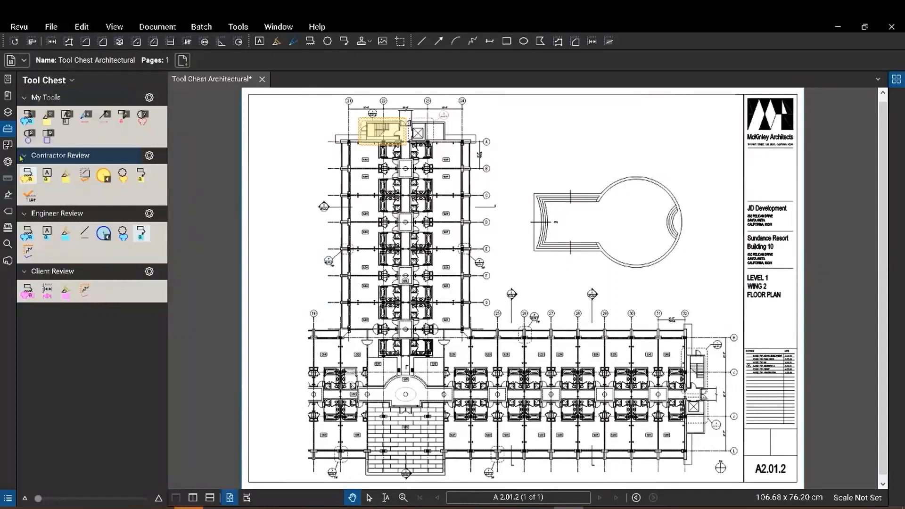
Collapse and re-expand the Engineer Review and Client Review tool sets in the Tool Chest.
{"action": "left_click", "coordinate": [25, 174]}
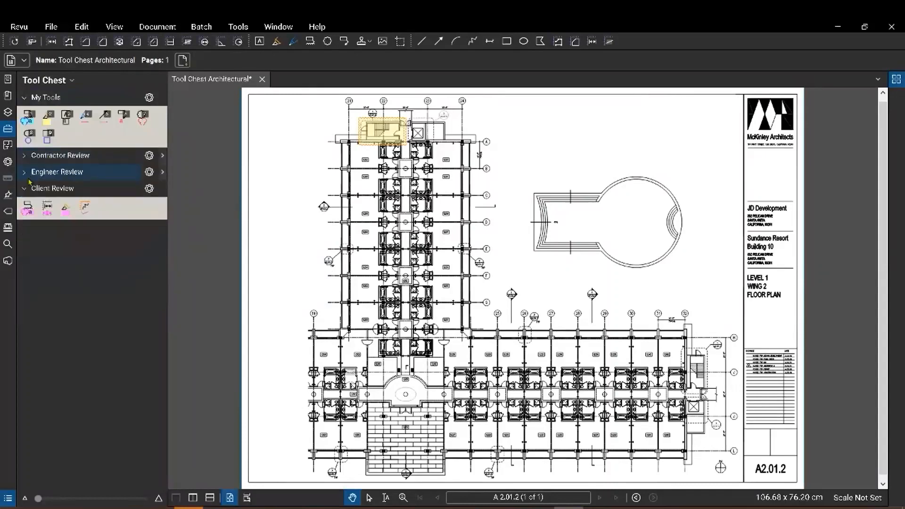
{"action": "left_click", "coordinate": [25, 188]}
{"action": "left_click", "coordinate": [25, 189]}
{"action": "left_click", "coordinate": [26, 174]}
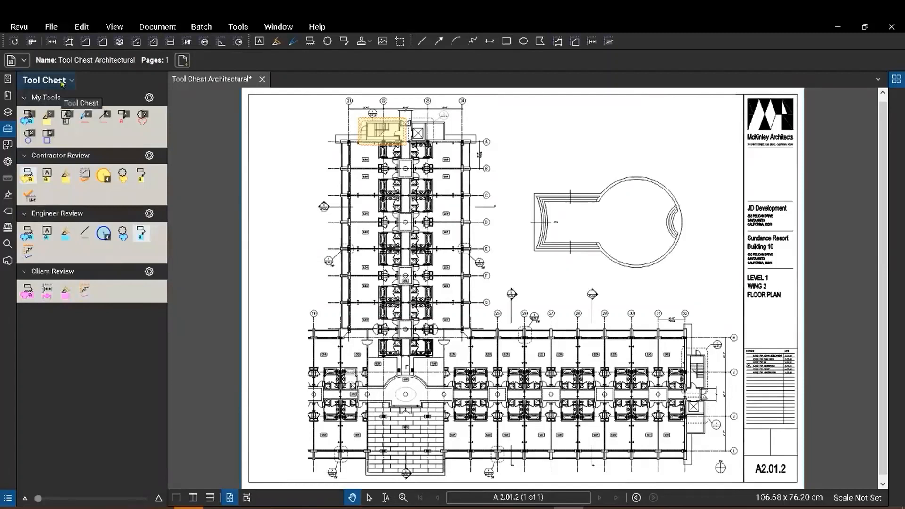
Show and then hide the Design Symbols tool set, then open Manage Tool Sets.
{"action": "left_click", "coordinate": [63, 81]}
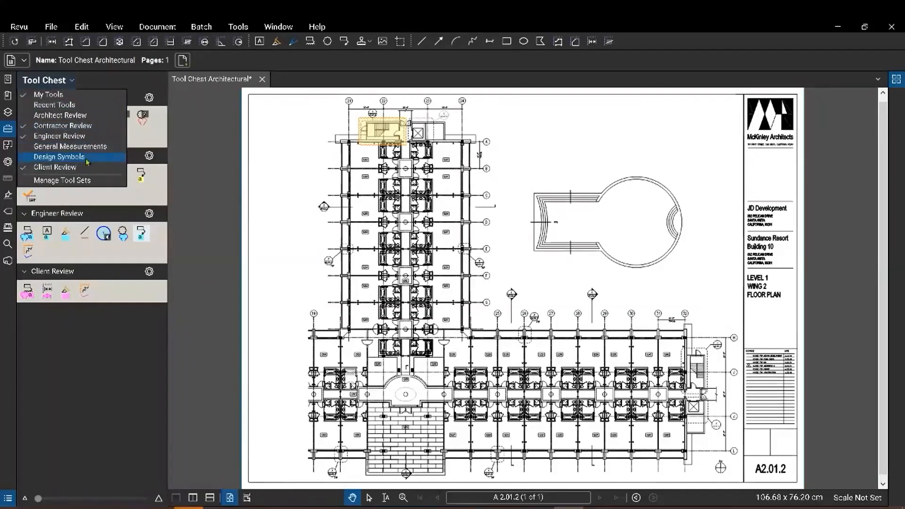
{"action": "left_click", "coordinate": [52, 159]}
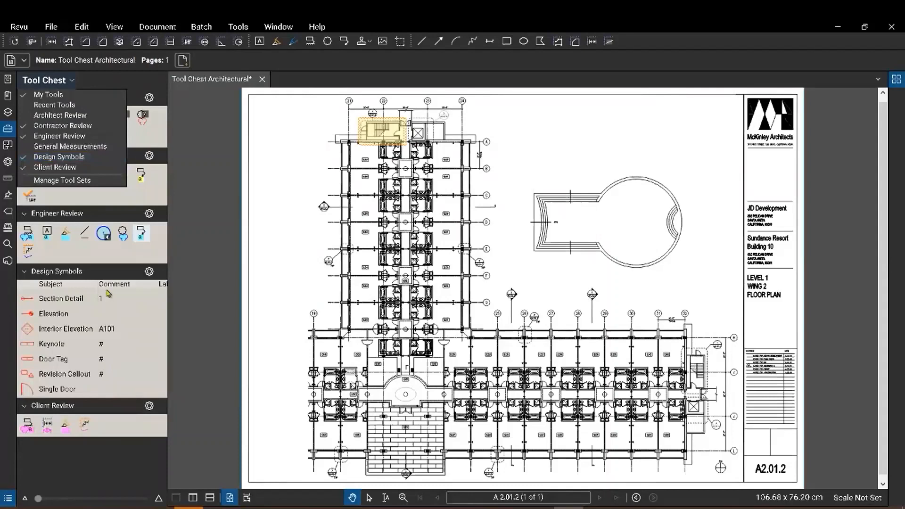
{"action": "left_click", "coordinate": [71, 156]}
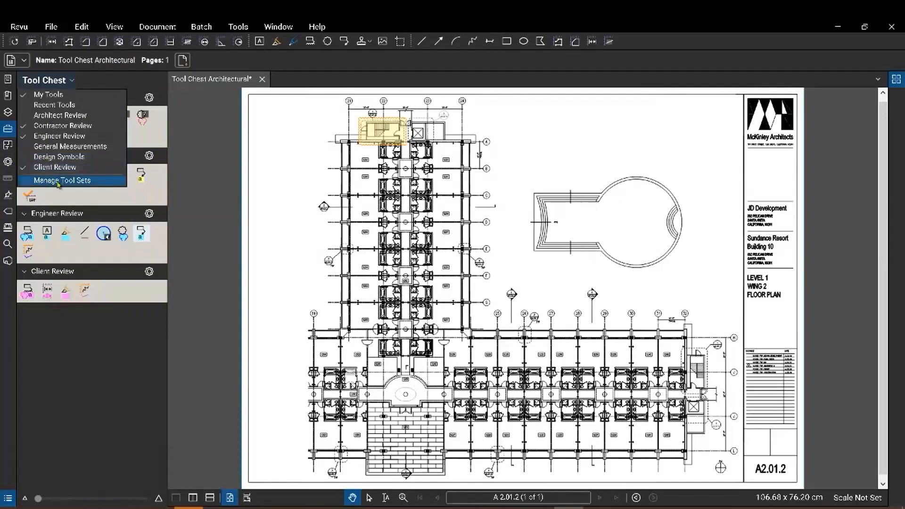
{"action": "left_click", "coordinate": [58, 183]}
Move Client Review up below Engineer Review, then select Design Symbols and start adding a set.
{"action": "left_click_drag", "start_coordinate": [396, 168], "coordinate": [370, 148]}
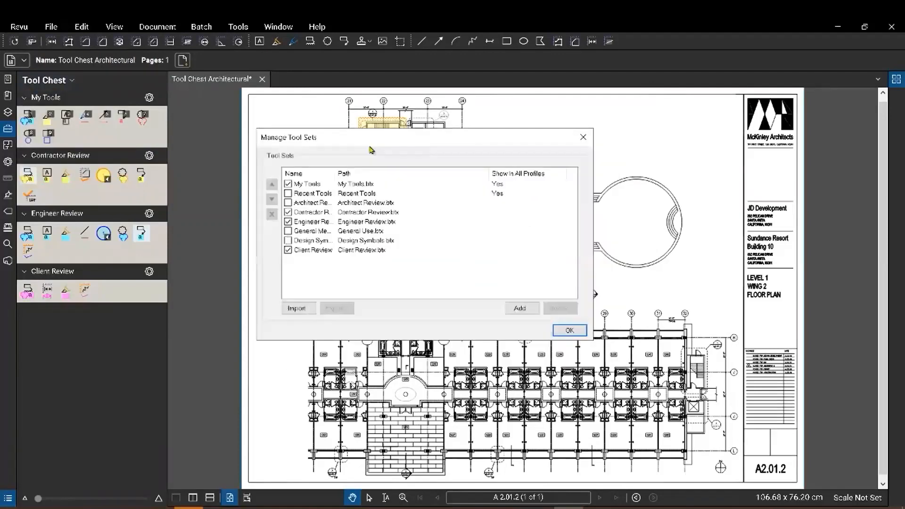
{"action": "left_click", "coordinate": [320, 251]}
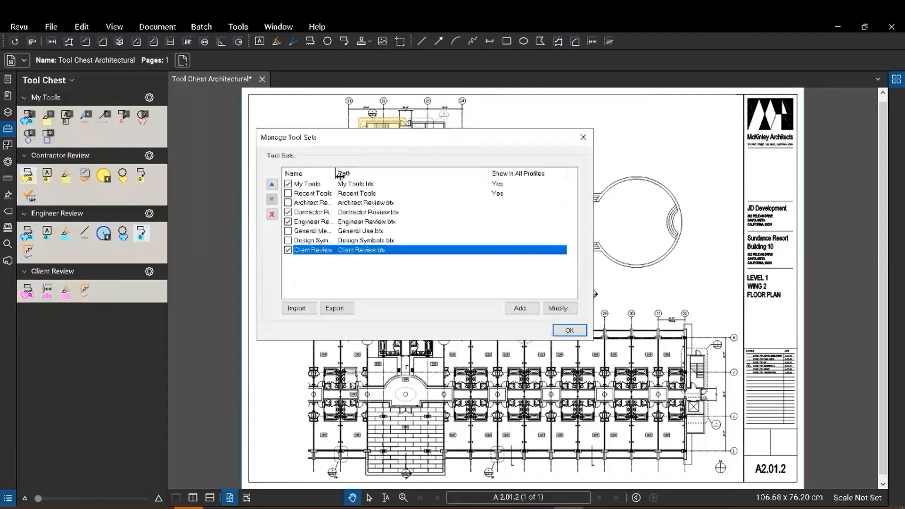
{"action": "left_click_drag", "start_coordinate": [335, 176], "coordinate": [359, 175]}
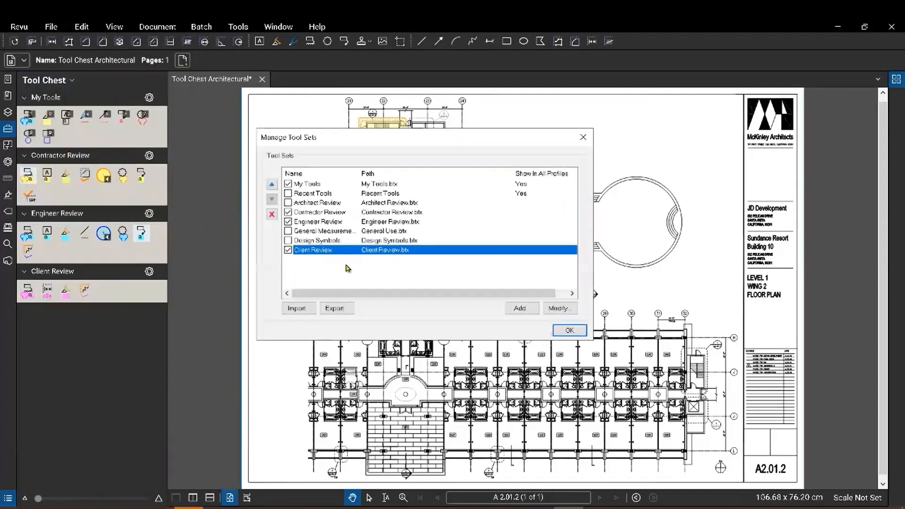
{"action": "left_click", "coordinate": [273, 185]}
{"action": "left_click", "coordinate": [274, 185]}
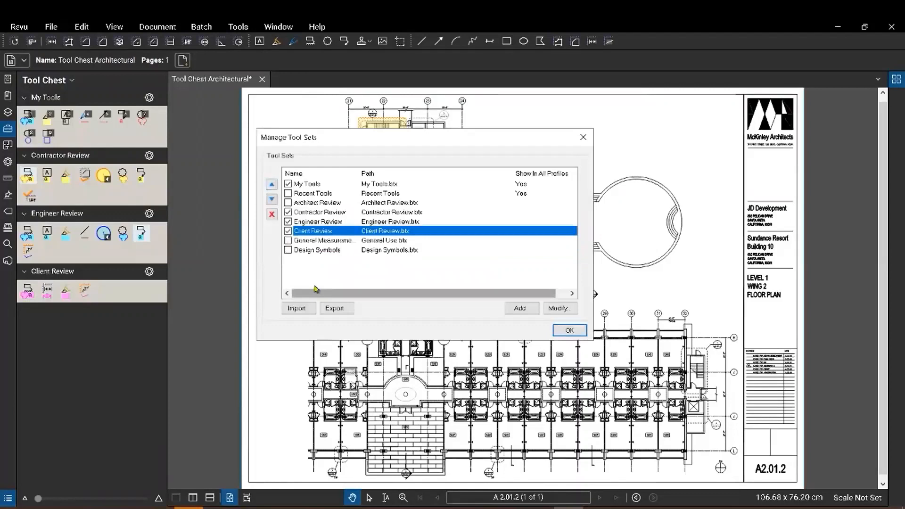
{"action": "left_click", "coordinate": [317, 251]}
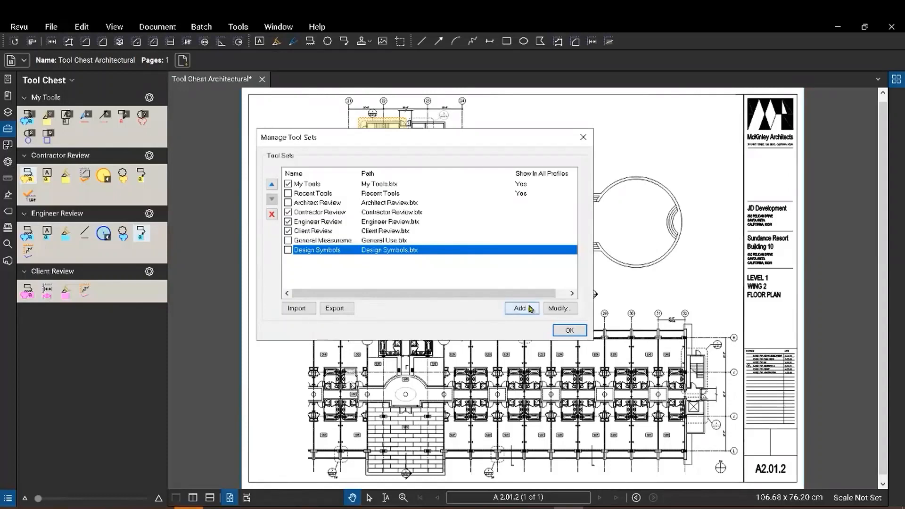
{"action": "left_click", "coordinate": [527, 311]}
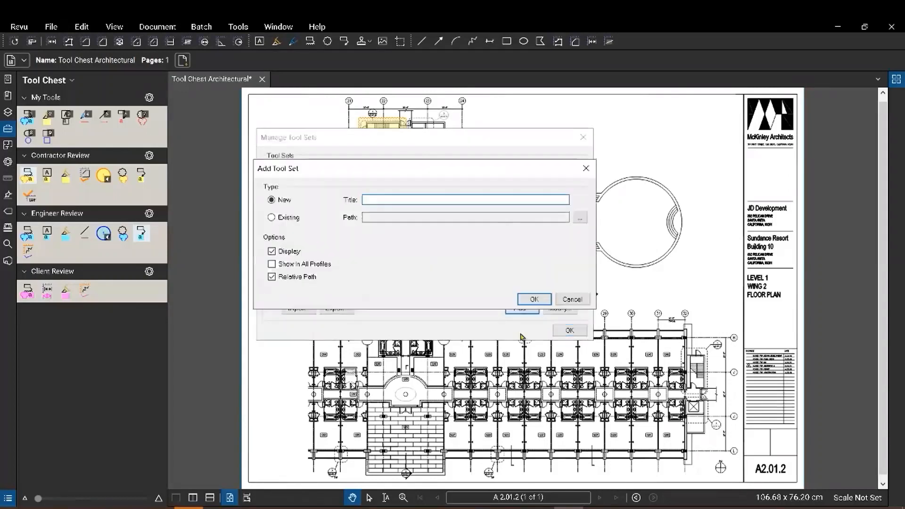
Create the 'Peer Review Notes' tool set and save it as PeerReviewNotes.btx.
{"action": "type", "text": "Peer Re"}
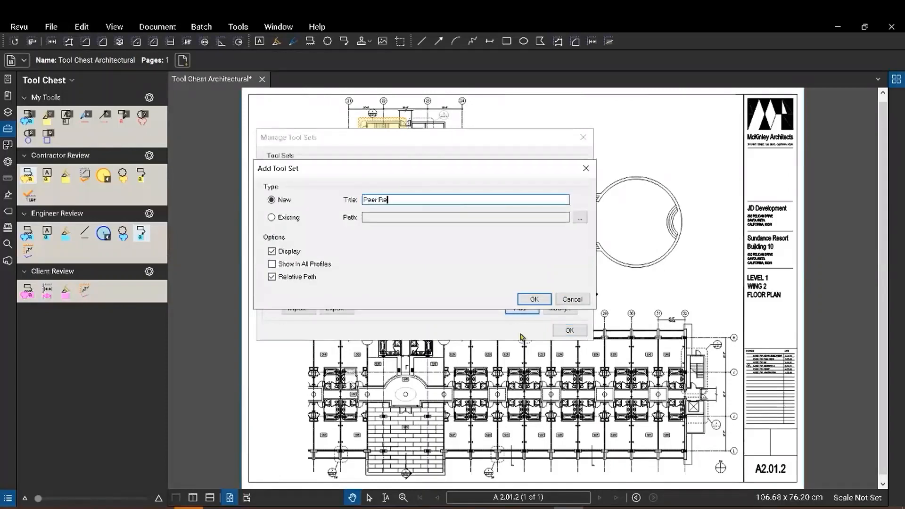
{"action": "type", "text": "view Notes"}
{"action": "left_click", "coordinate": [535, 300]}
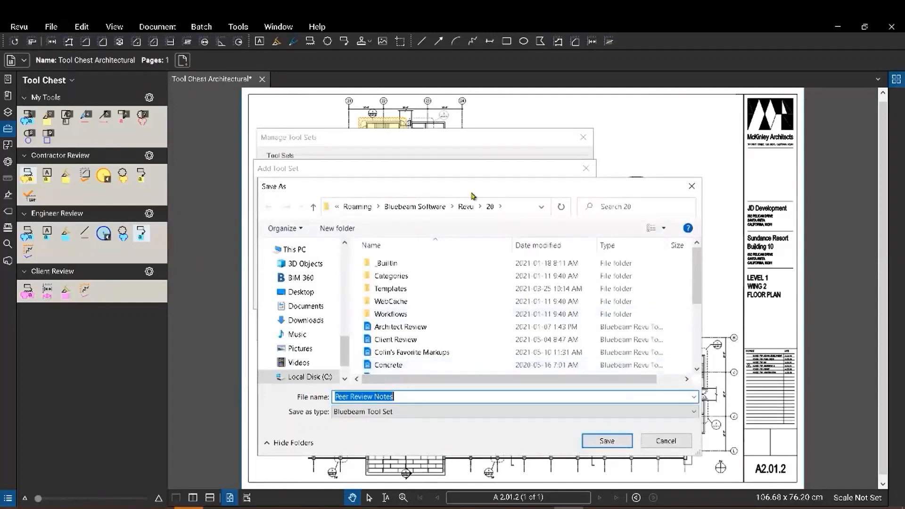
{"action": "left_click", "coordinate": [607, 441]}
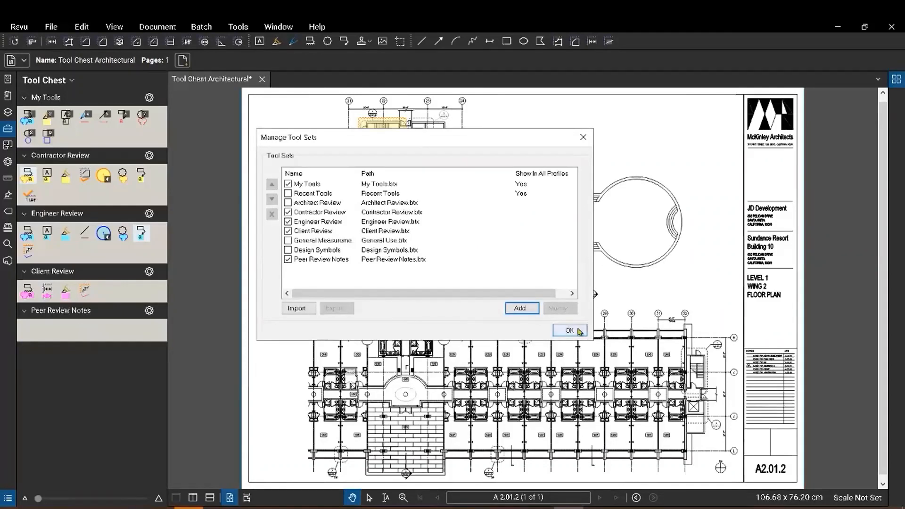
{"action": "left_click", "coordinate": [570, 330]}
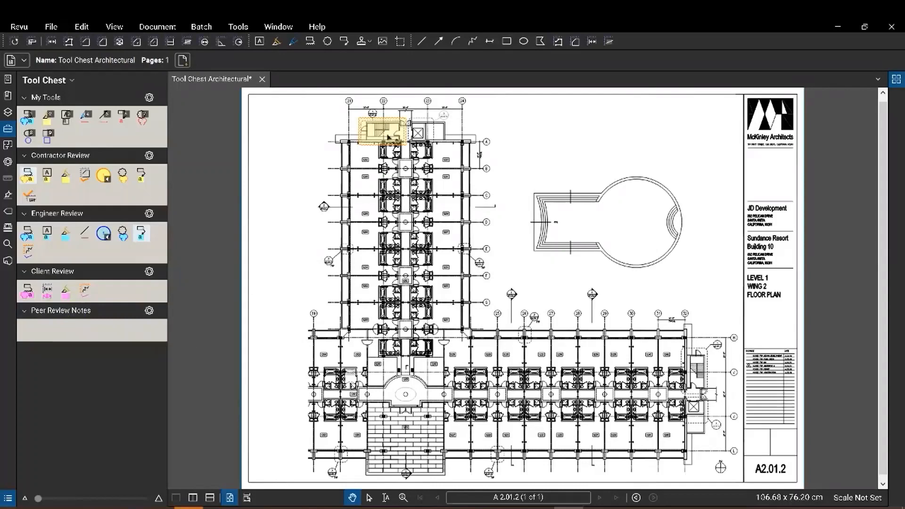
Add the yellow cloud around the stair to the Peer Review Notes tool set.
{"action": "scroll", "coordinate": [363, 127], "scroll_direction": "up", "scroll_amount": 5}
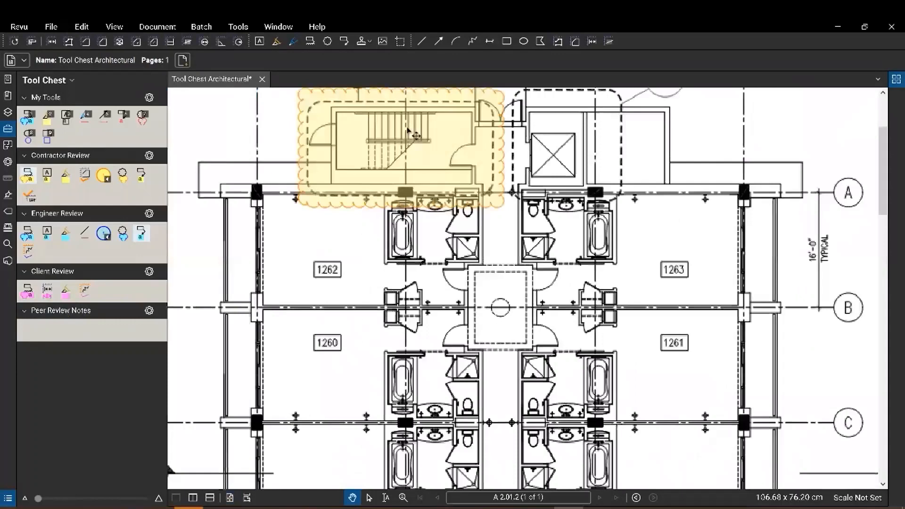
{"action": "left_click_drag", "start_coordinate": [408, 131], "coordinate": [444, 231]}
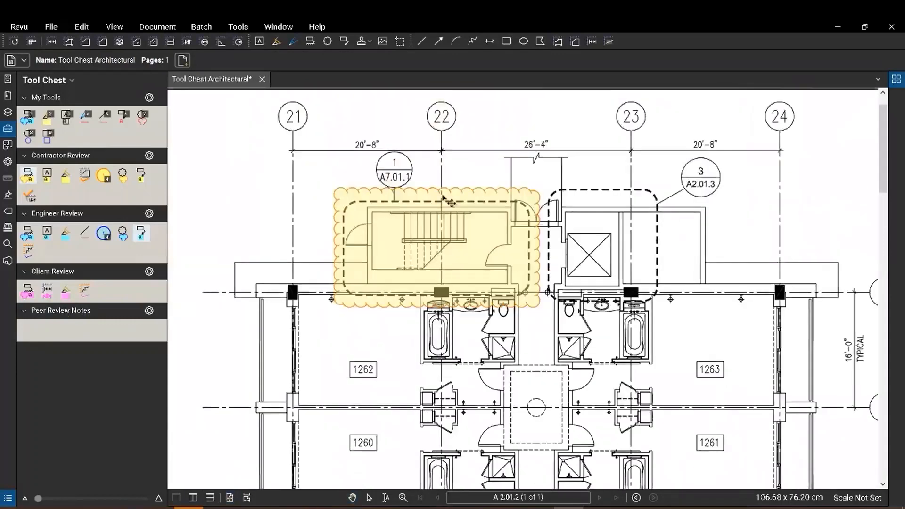
{"action": "left_click", "coordinate": [438, 203]}
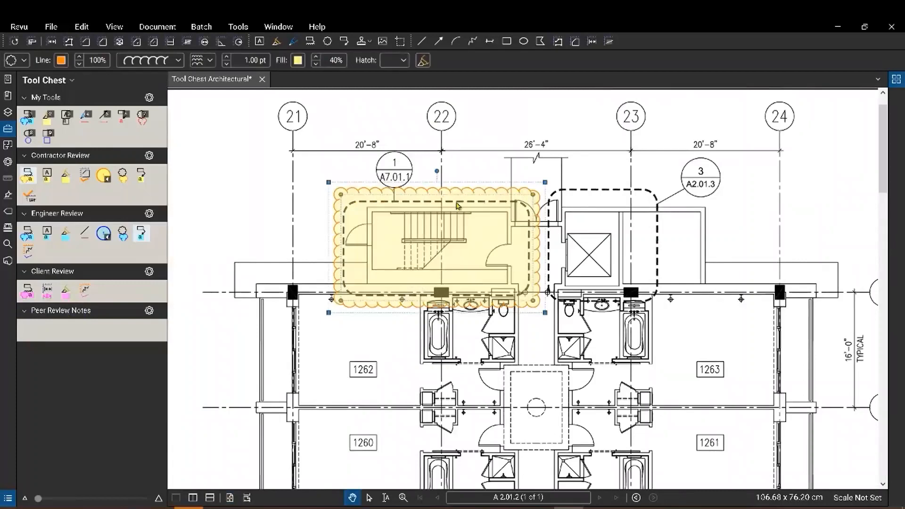
{"action": "right_click", "coordinate": [457, 206]}
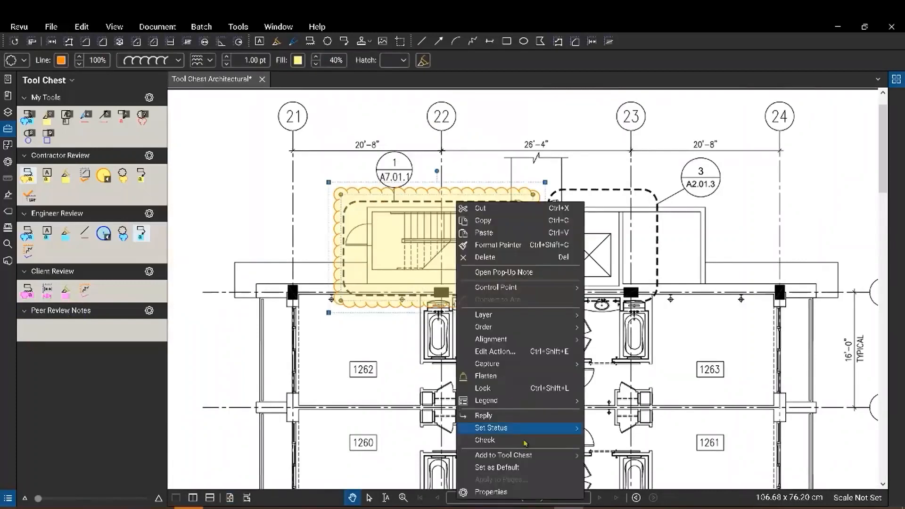
{"action": "mouse_move", "coordinate": [536, 460]}
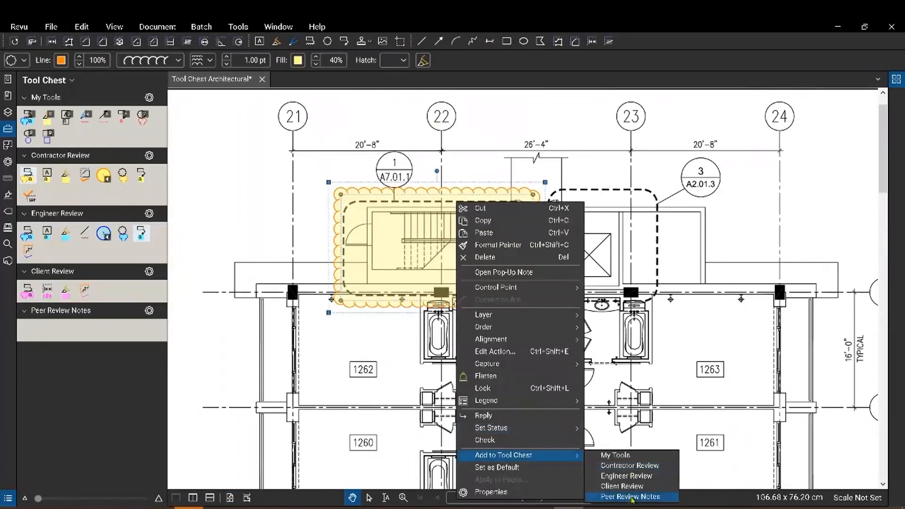
{"action": "left_click", "coordinate": [631, 496]}
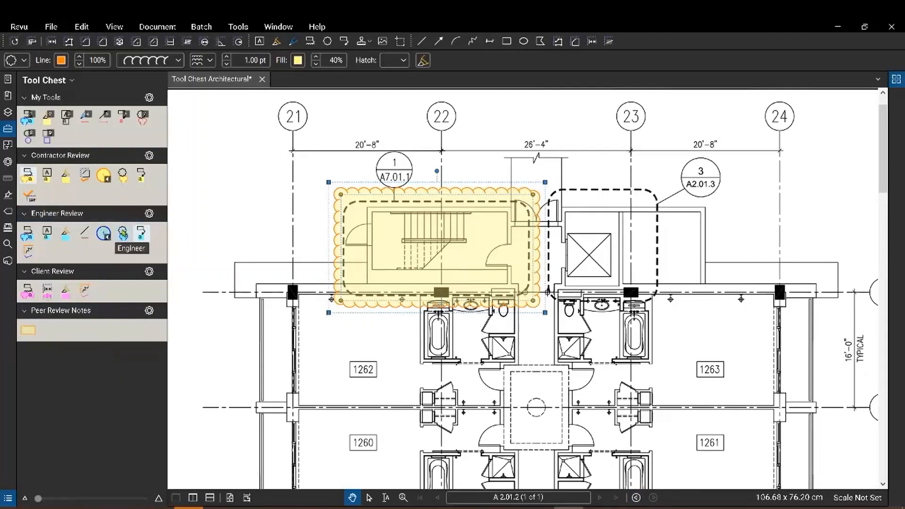
{"action": "left_click", "coordinate": [122, 239]}
Copy the Engineer Review cloud tool into Peer Review Notes and cloud the elevator core in blue.
{"action": "left_click_drag", "start_coordinate": [123, 244], "coordinate": [108, 337]}
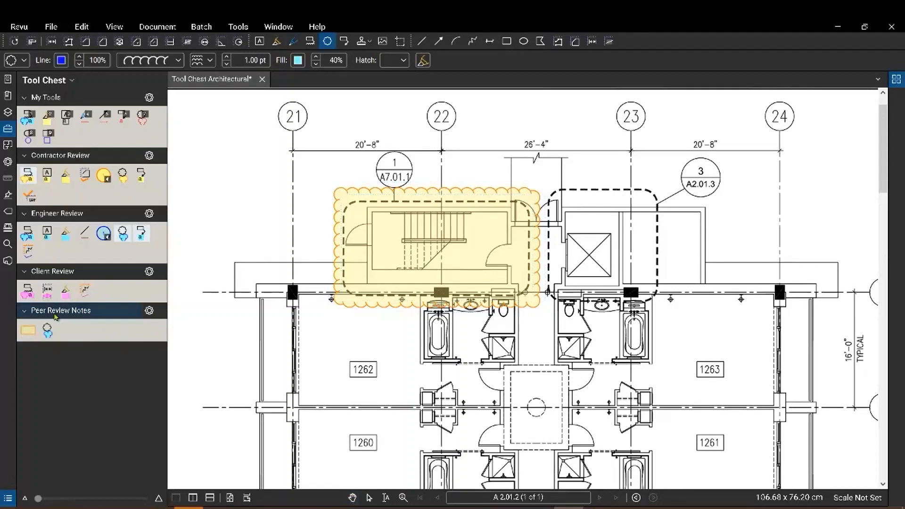
{"action": "scroll", "coordinate": [276, 265], "scroll_direction": "down", "scroll_amount": 2}
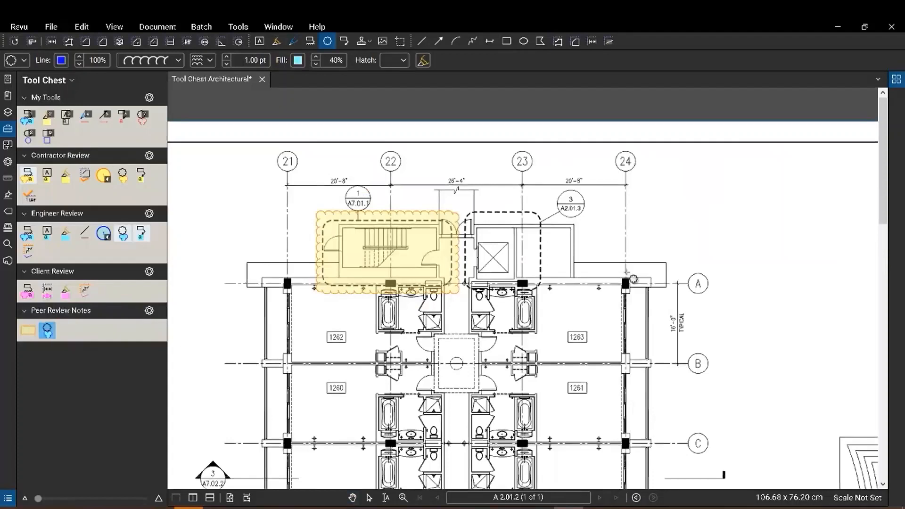
{"action": "left_click_drag", "start_coordinate": [465, 209], "coordinate": [564, 312]}
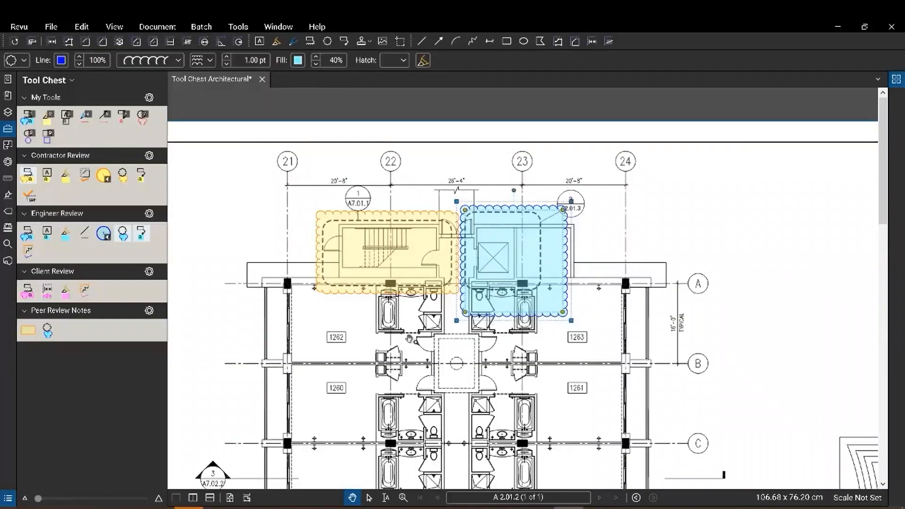
Place a yellow Peer Review Notes cloud over rooms 1262 and 1260.
{"action": "left_click", "coordinate": [29, 330]}
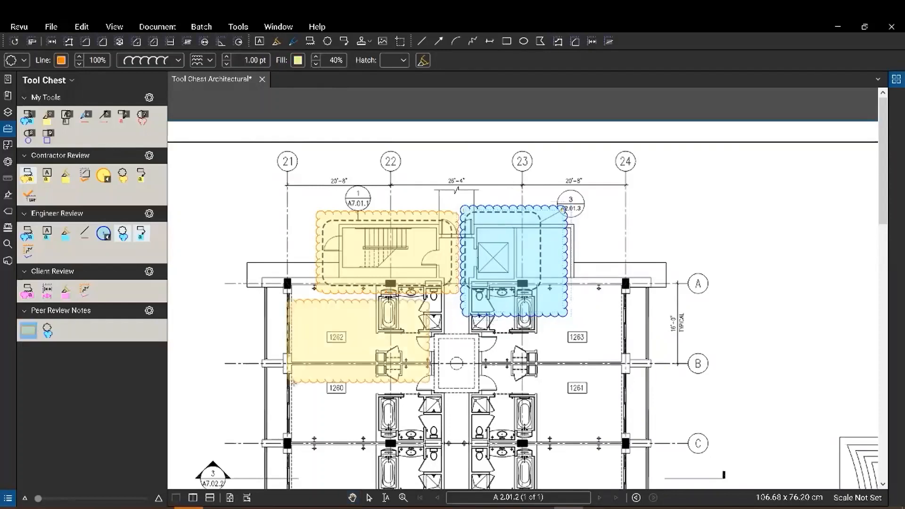
{"action": "left_click", "coordinate": [207, 398]}
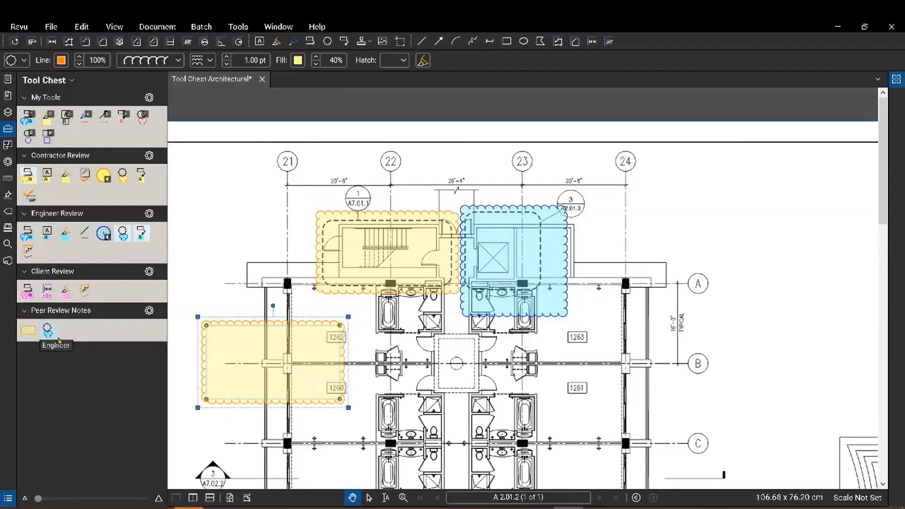
{"action": "right_click", "coordinate": [29, 336]}
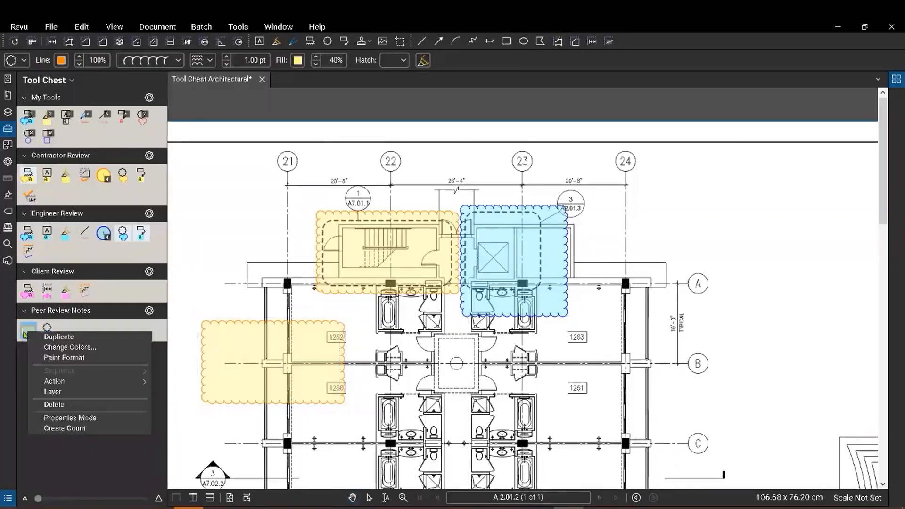
Set the yellow tool to properties mode and cloud the central corridor area in yellow.
{"action": "left_click", "coordinate": [61, 420]}
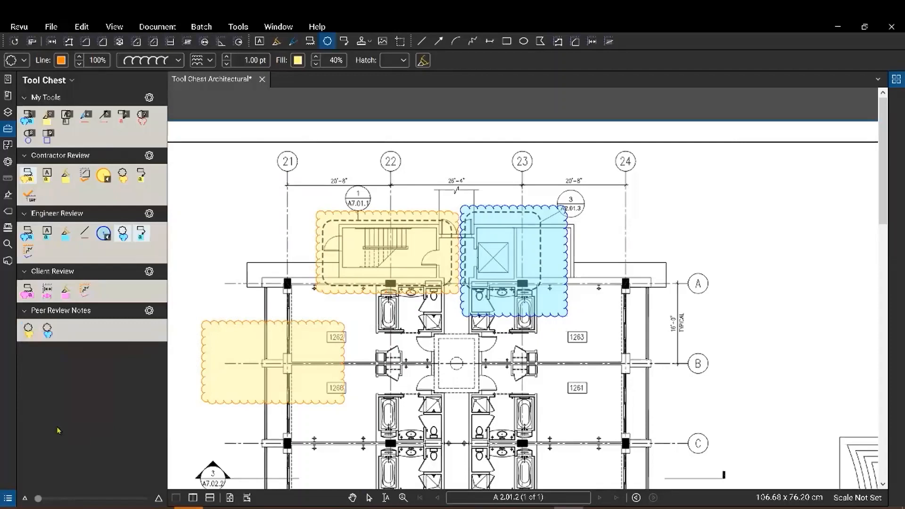
{"action": "left_click", "coordinate": [31, 333]}
{"action": "left_click_drag", "start_coordinate": [422, 325], "coordinate": [501, 402]}
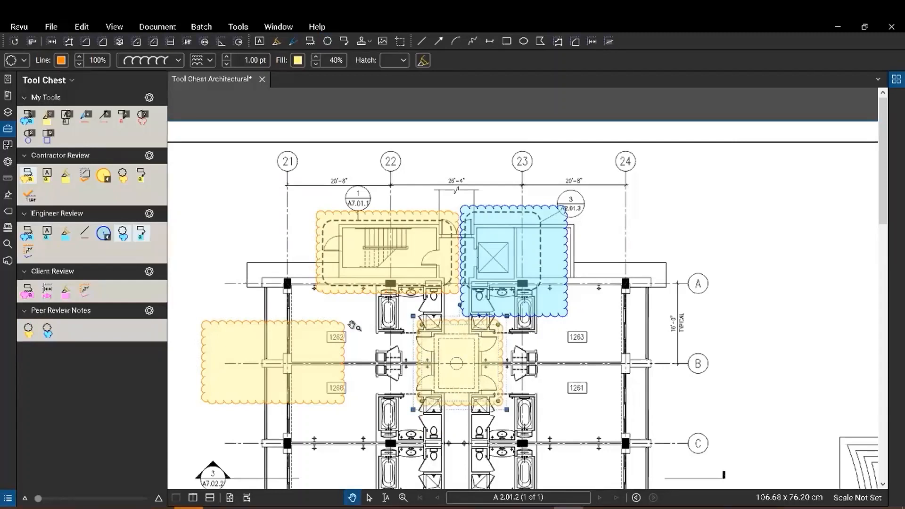
Save the blue elevator cloud as a new Peer Review Notes tool.
{"action": "left_click", "coordinate": [48, 332]}
{"action": "left_click", "coordinate": [512, 295]}
{"action": "key", "text": "Escape"}
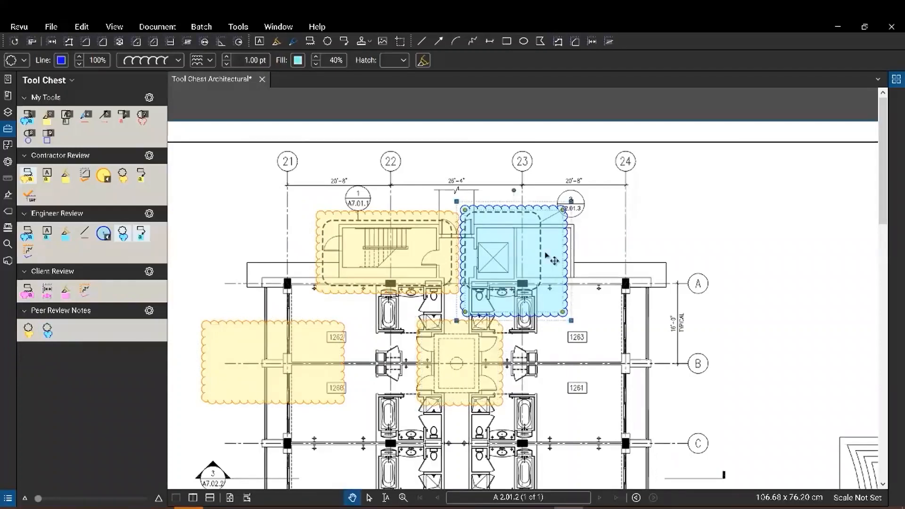
{"action": "right_click", "coordinate": [536, 277]}
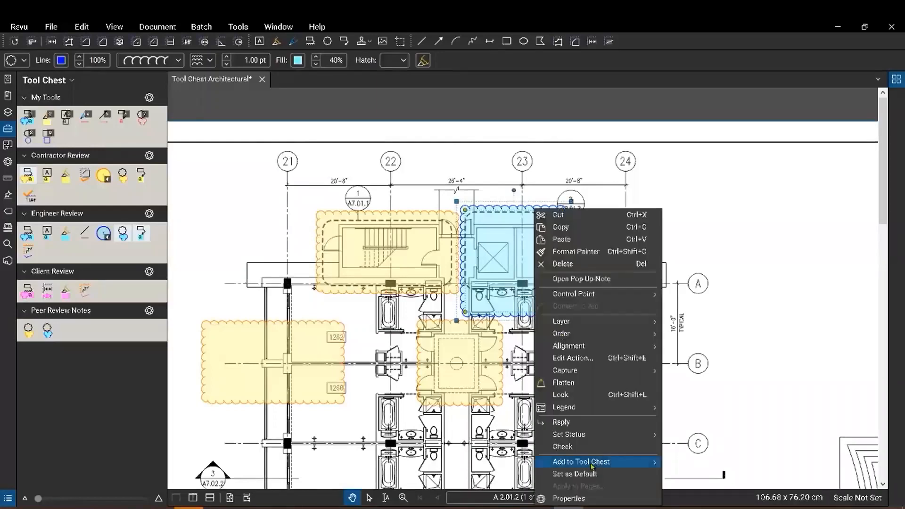
{"action": "mouse_move", "coordinate": [628, 467]}
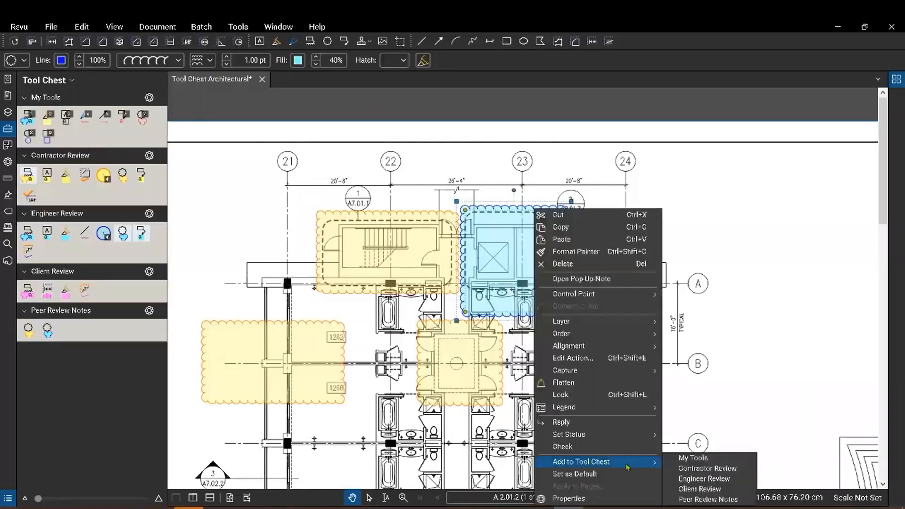
{"action": "left_click", "coordinate": [707, 499]}
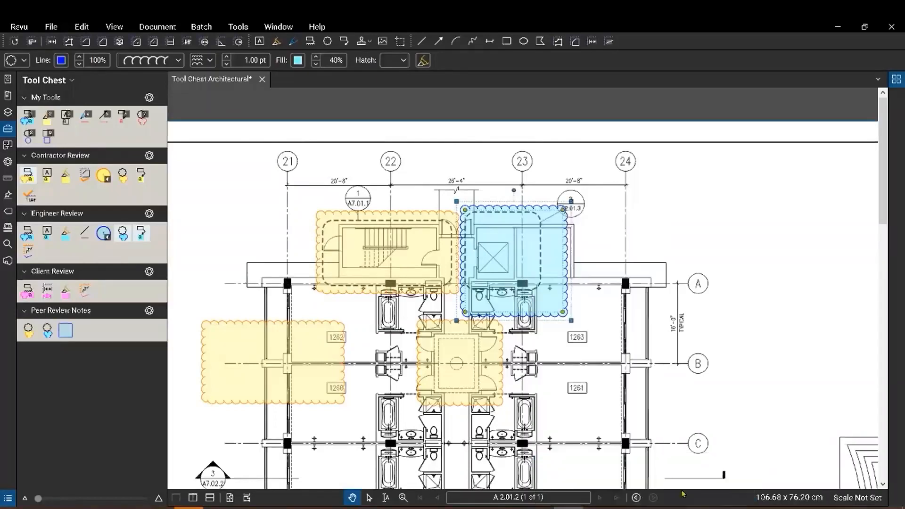
Turn the new Peer Review Notes tool into a counting tool and reselect the blue cloud.
{"action": "right_click", "coordinate": [69, 332]}
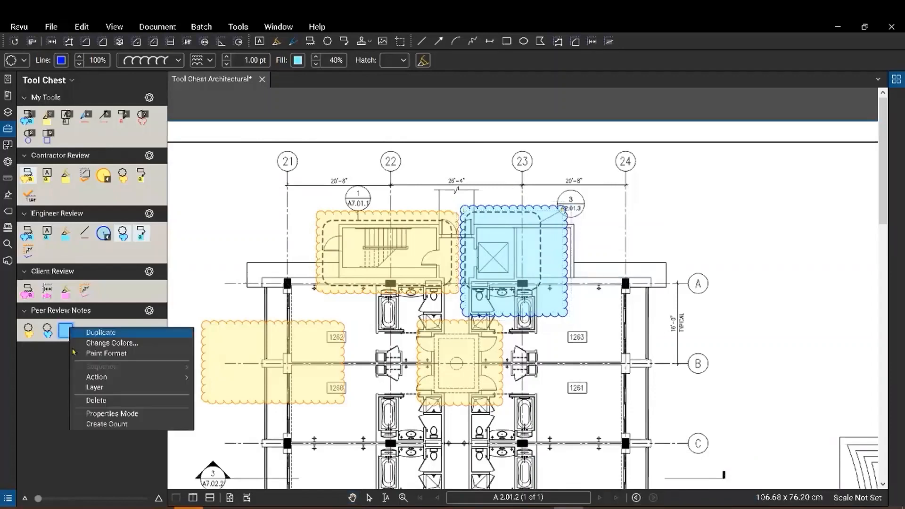
{"action": "left_click", "coordinate": [118, 423]}
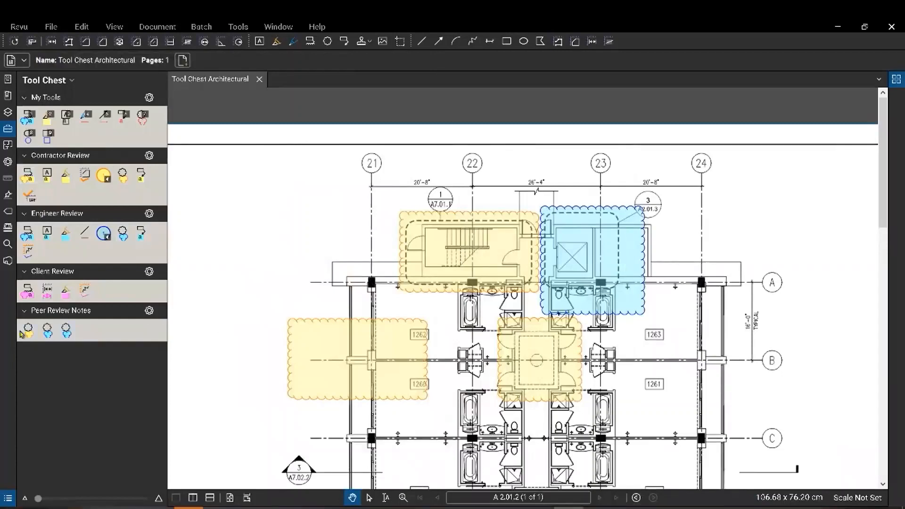
{"action": "left_click", "coordinate": [584, 315]}
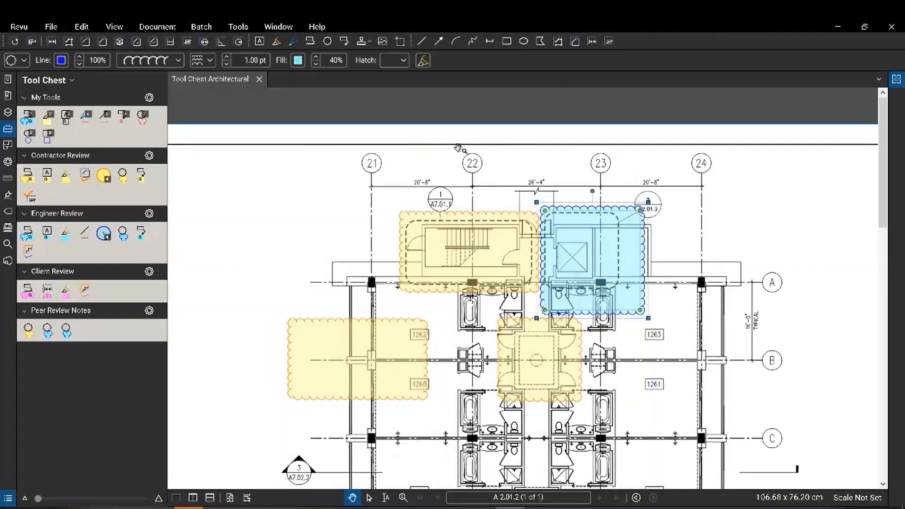
Make the elevator cloud red with red fill and a 3.00 pt border.
{"action": "left_click", "coordinate": [62, 60]}
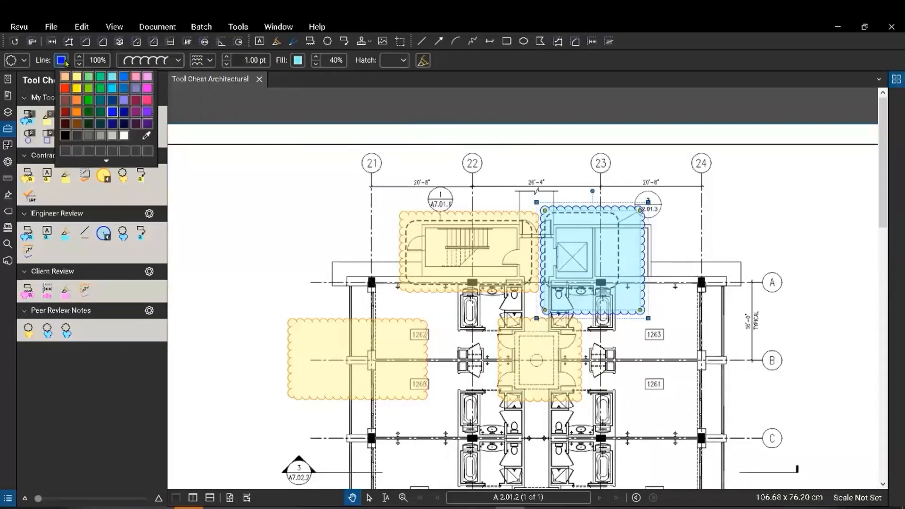
{"action": "left_click", "coordinate": [65, 90]}
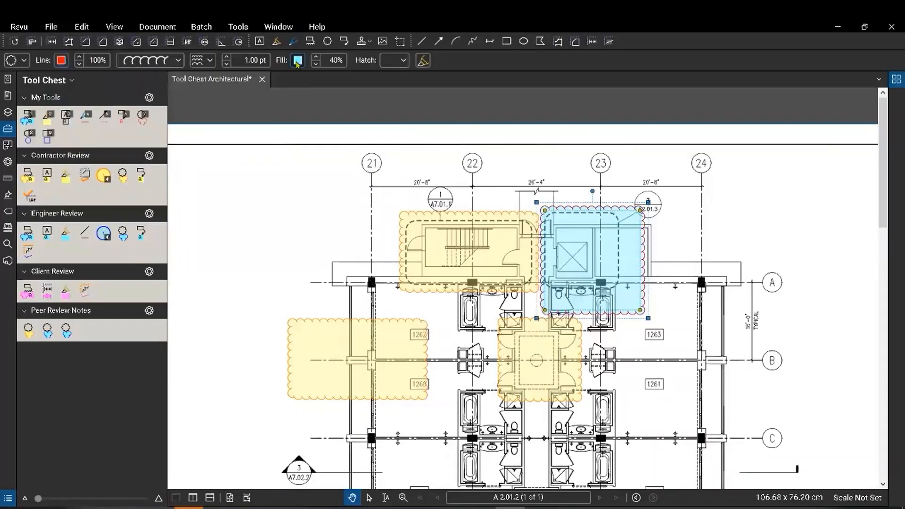
{"action": "left_click", "coordinate": [297, 61]}
{"action": "left_click", "coordinate": [302, 89]}
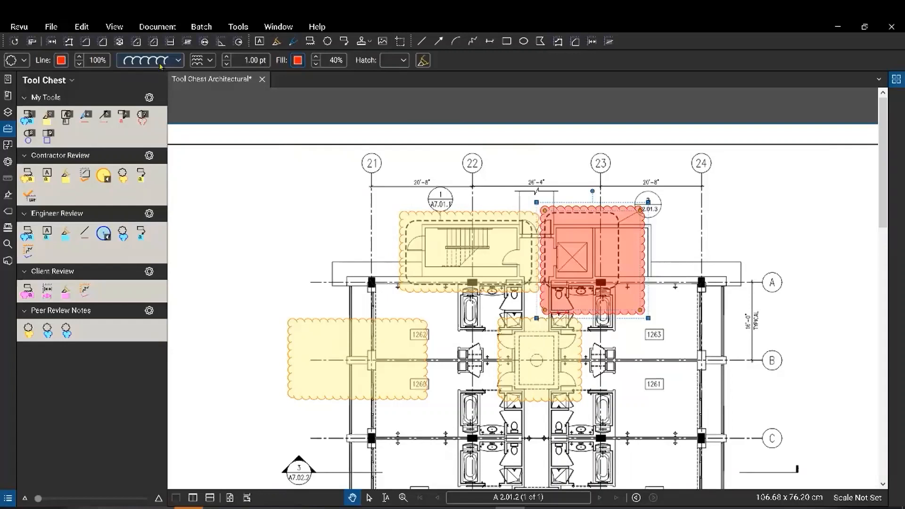
{"action": "left_click", "coordinate": [227, 57]}
{"action": "left_click", "coordinate": [226, 57]}
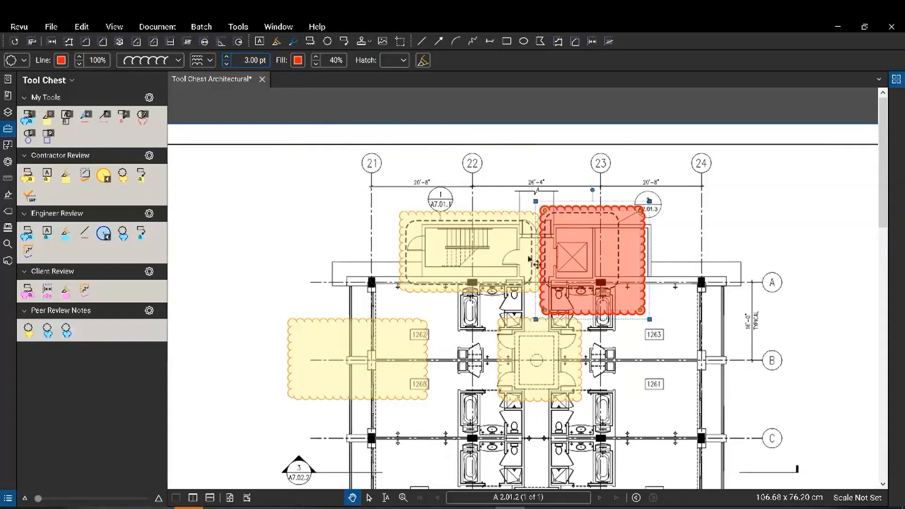
Save the red cloud as a new Peer Review Notes tool.
{"action": "right_click", "coordinate": [579, 251]}
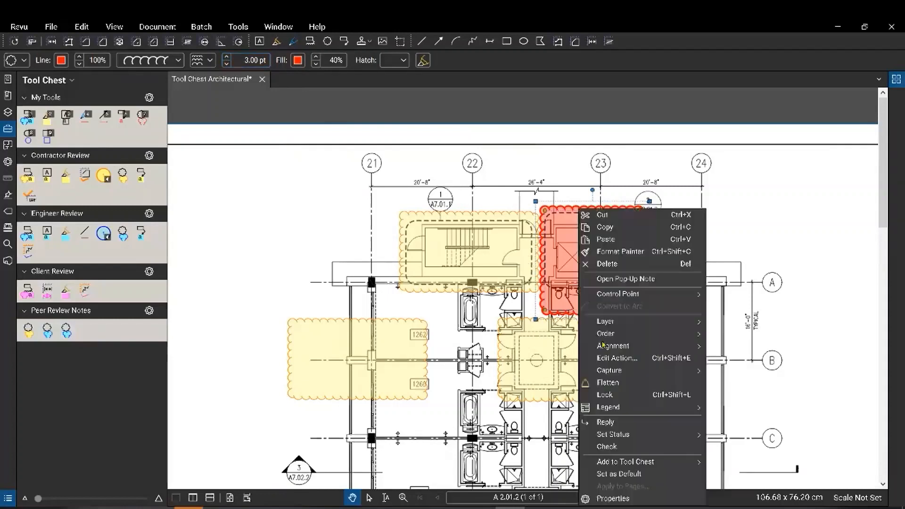
{"action": "mouse_move", "coordinate": [644, 463]}
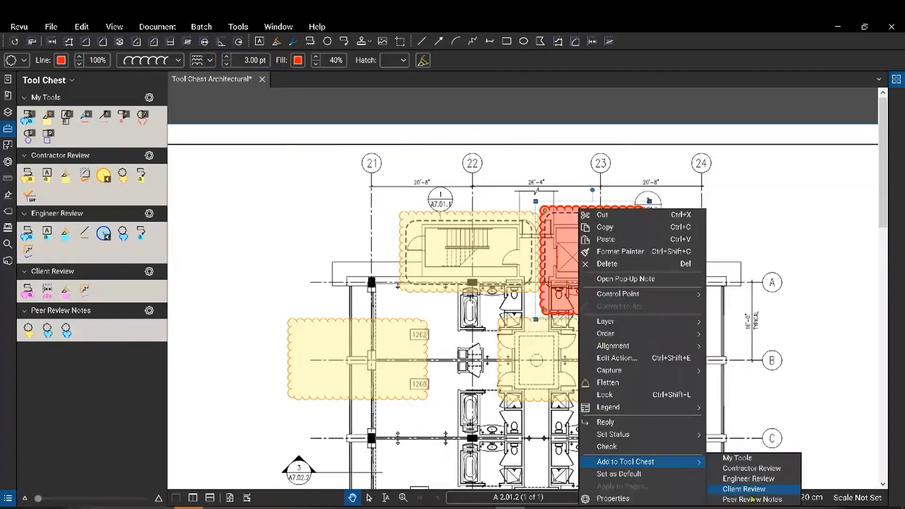
{"action": "left_click", "coordinate": [752, 500]}
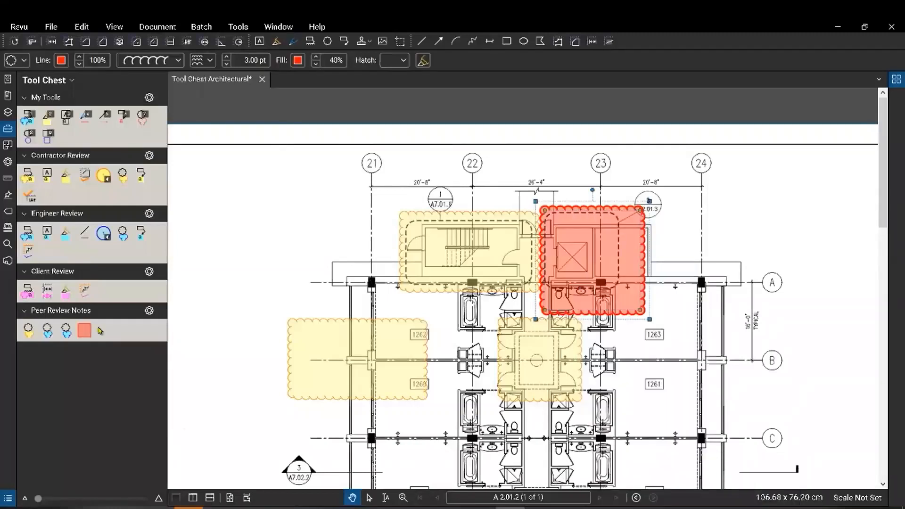
Delete the three earlier Peer Review Notes tools and set the red cloud tool to Properties Mode.
{"action": "right_click", "coordinate": [29, 330]}
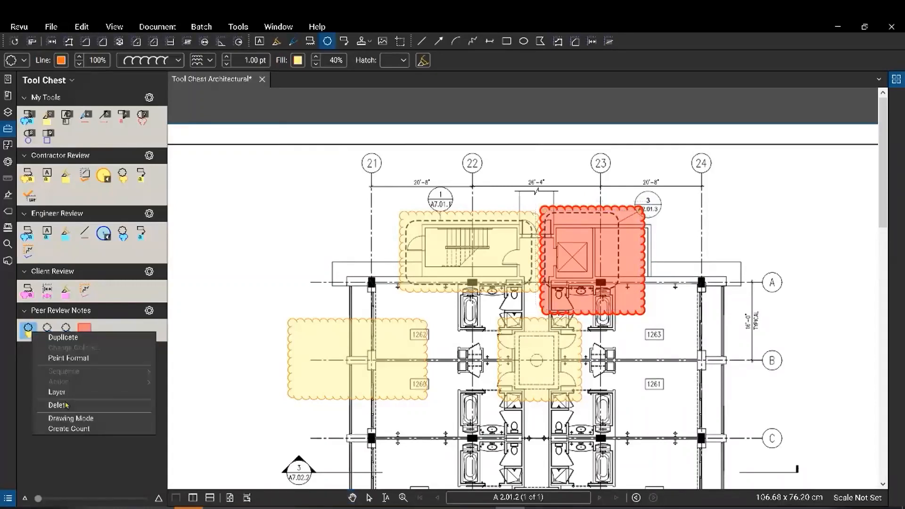
{"action": "left_click", "coordinate": [66, 405]}
{"action": "right_click", "coordinate": [27, 334]}
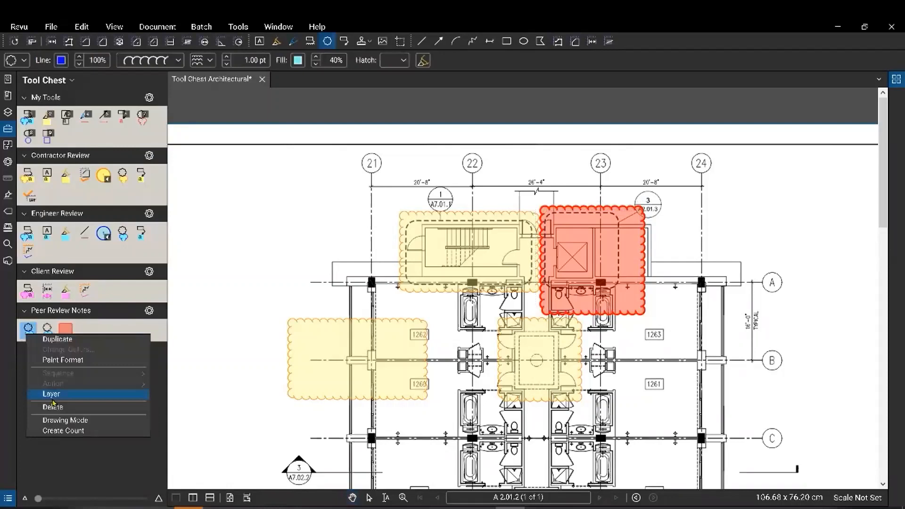
{"action": "left_click", "coordinate": [54, 407]}
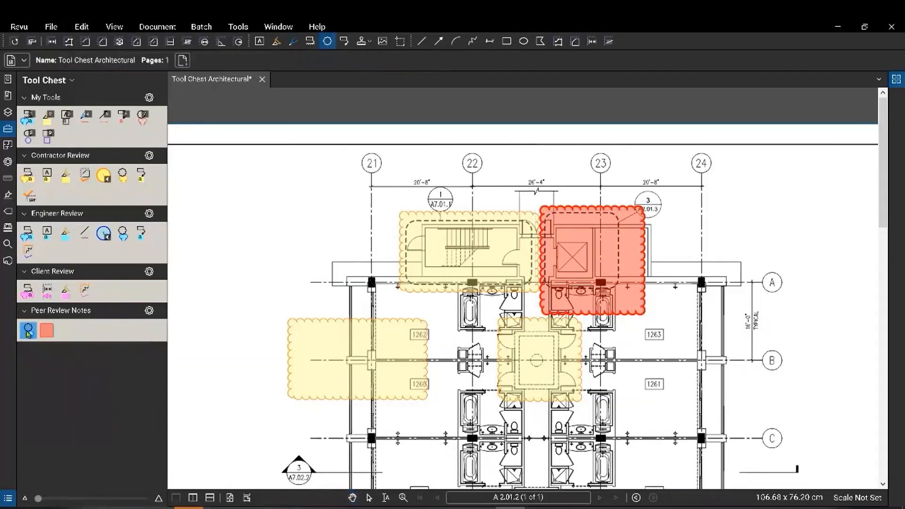
{"action": "right_click", "coordinate": [29, 334]}
{"action": "left_click", "coordinate": [53, 403]}
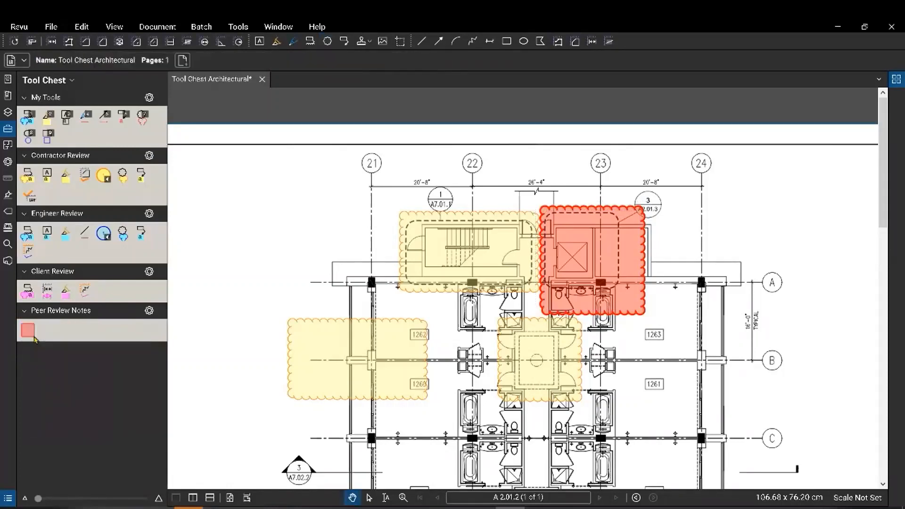
{"action": "right_click", "coordinate": [28, 331]}
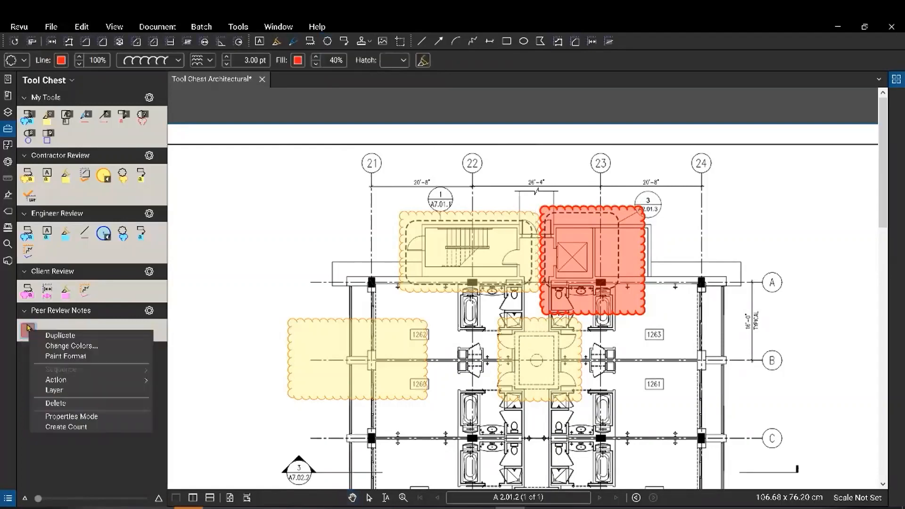
{"action": "left_click", "coordinate": [79, 418]}
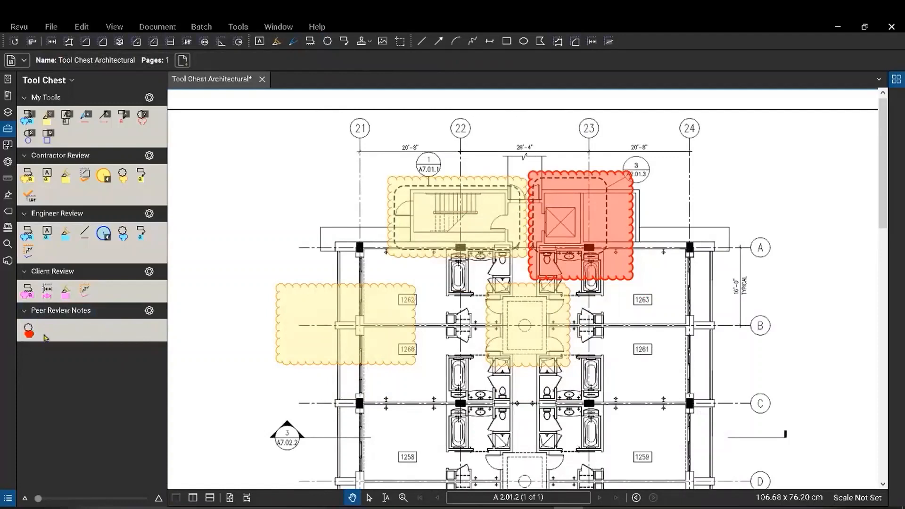
Draw a red cloud over the rooms below grid C beside room 1259.
{"action": "left_click", "coordinate": [29, 331]}
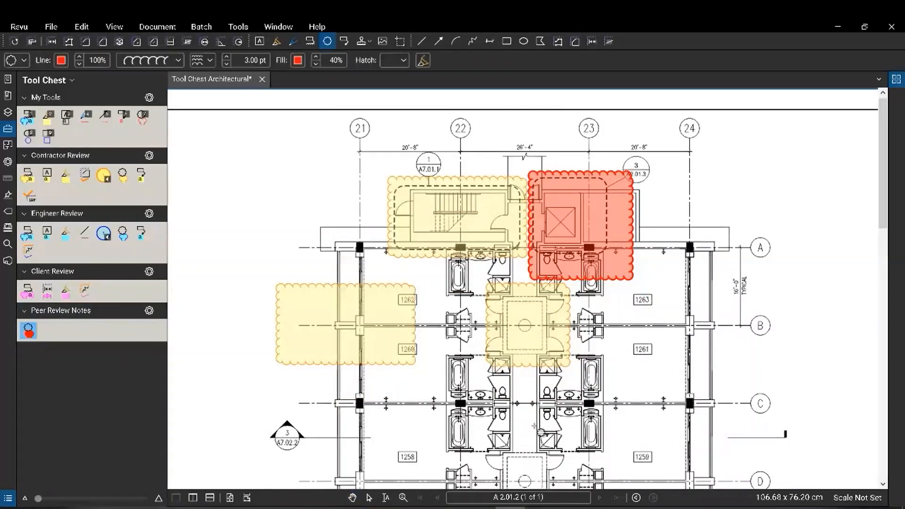
{"action": "left_click_drag", "start_coordinate": [535, 393], "coordinate": [616, 463]}
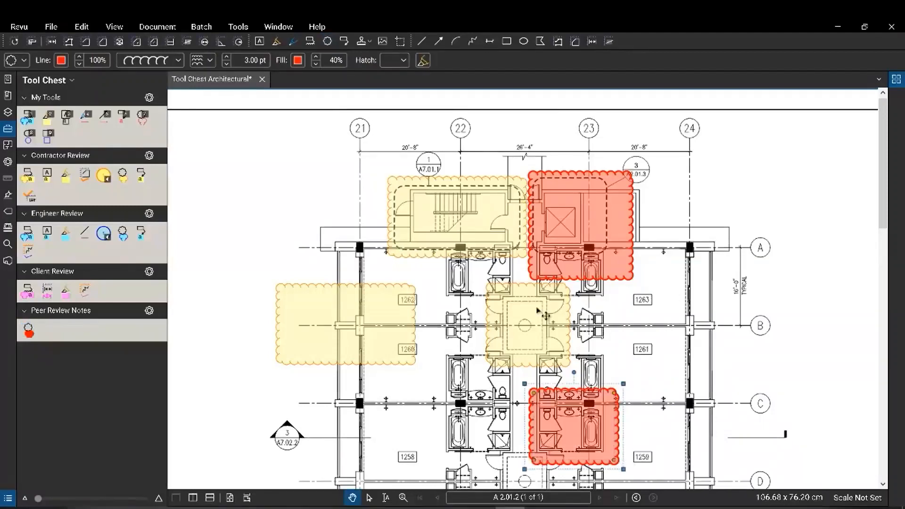
{"action": "key", "text": "Escape"}
Check the central yellow cloud's border colour without changing it, then select the new red cloud.
{"action": "left_click", "coordinate": [538, 353]}
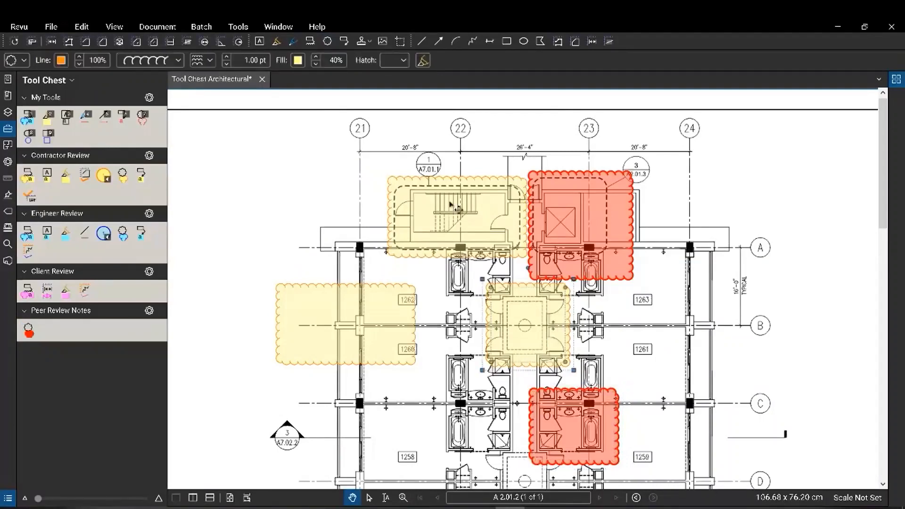
{"action": "left_click", "coordinate": [61, 60]}
{"action": "left_click", "coordinate": [61, 63]}
{"action": "key", "text": "Escape"}
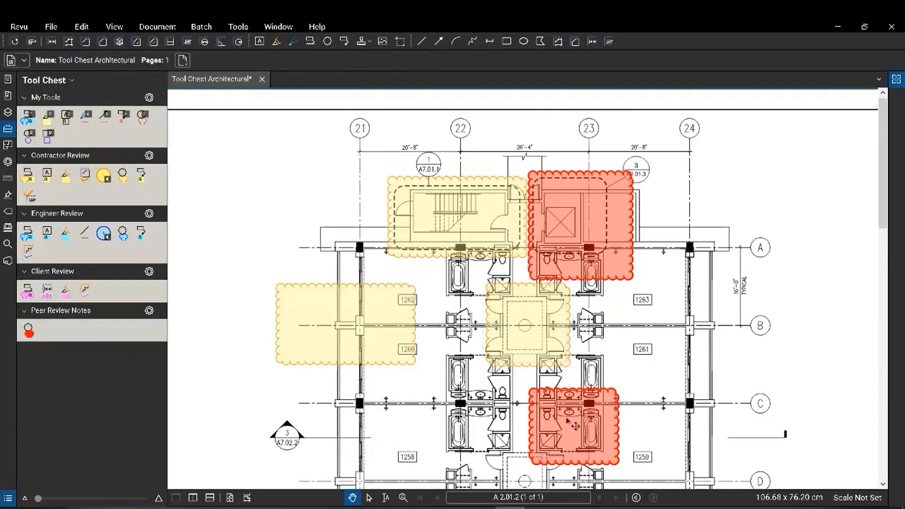
{"action": "left_click", "coordinate": [577, 423]}
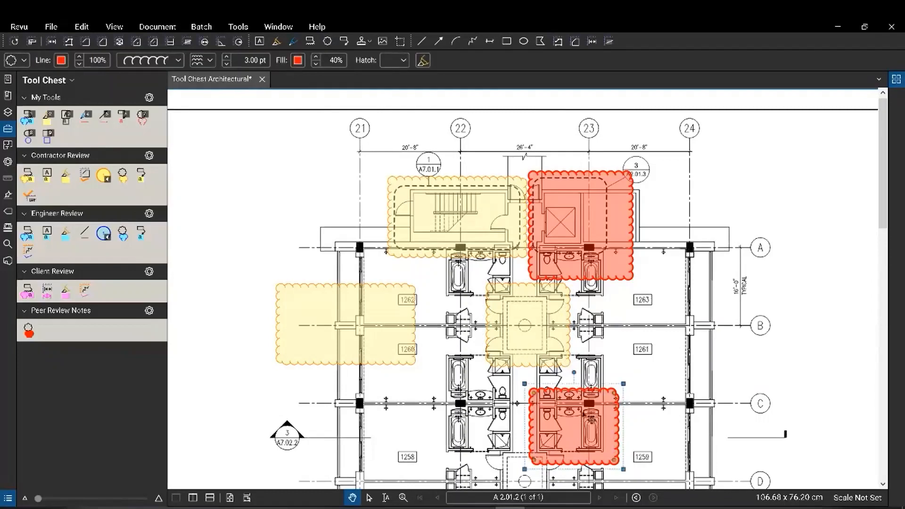
Format-paint the red cloud style onto the central, left and stair clouds.
{"action": "right_click", "coordinate": [610, 410]}
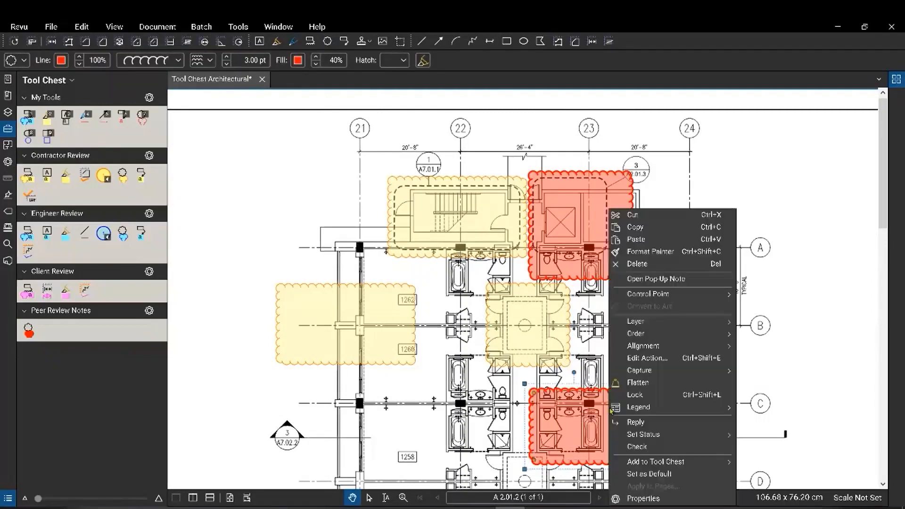
{"action": "left_click", "coordinate": [651, 252]}
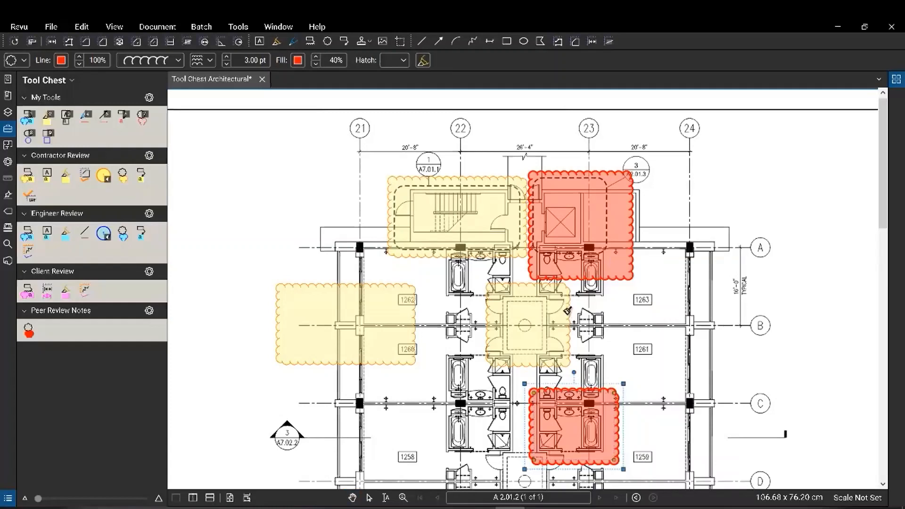
{"action": "left_click", "coordinate": [566, 321]}
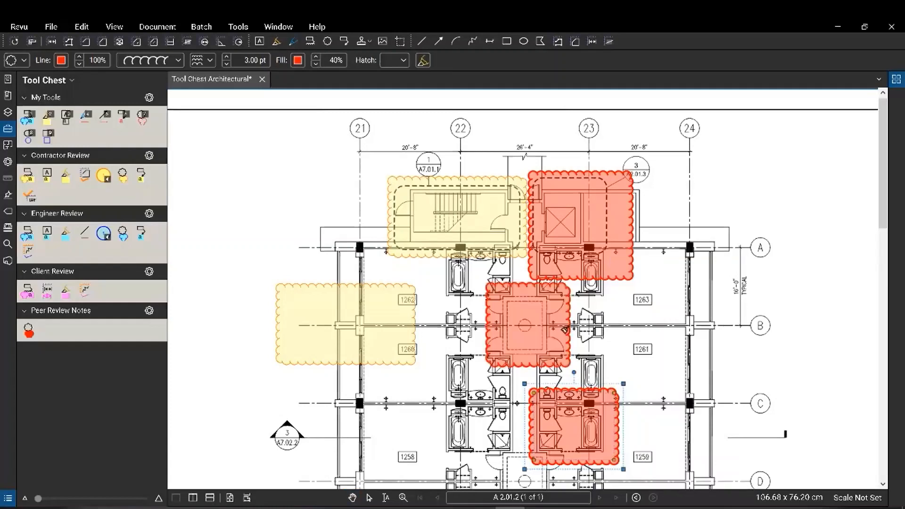
{"action": "left_click", "coordinate": [410, 344]}
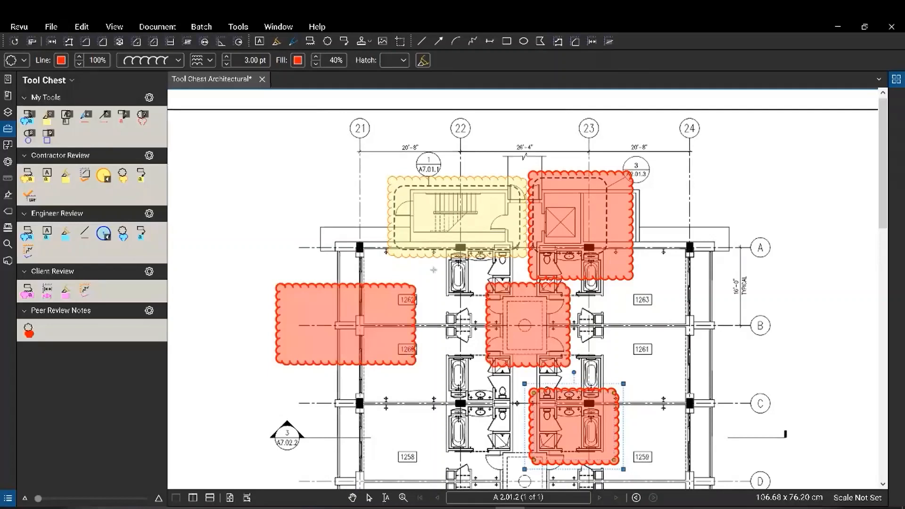
{"action": "left_click", "coordinate": [447, 233]}
{"action": "key", "text": "Escape"}
{"action": "left_click", "coordinate": [466, 323]}
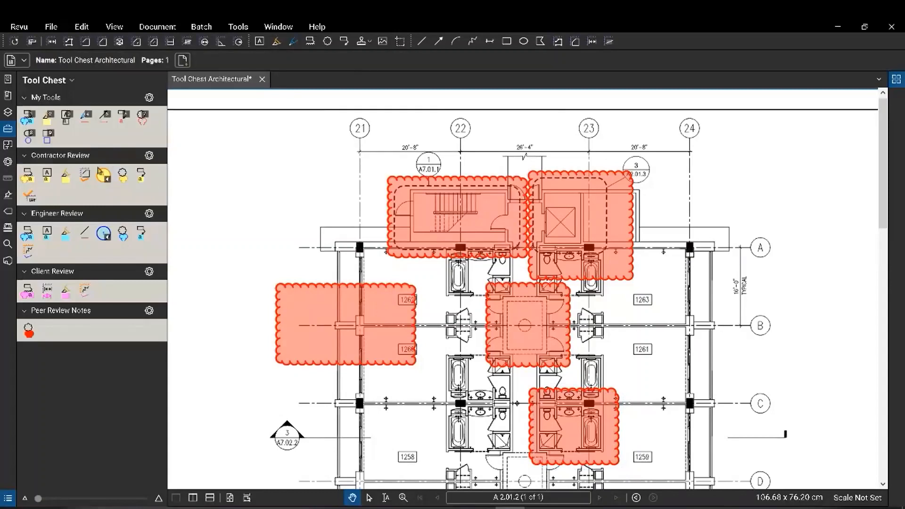
Format-paint the Contractor tool's pale yellow style onto the left, stair and middle clouds.
{"action": "right_click", "coordinate": [124, 178]}
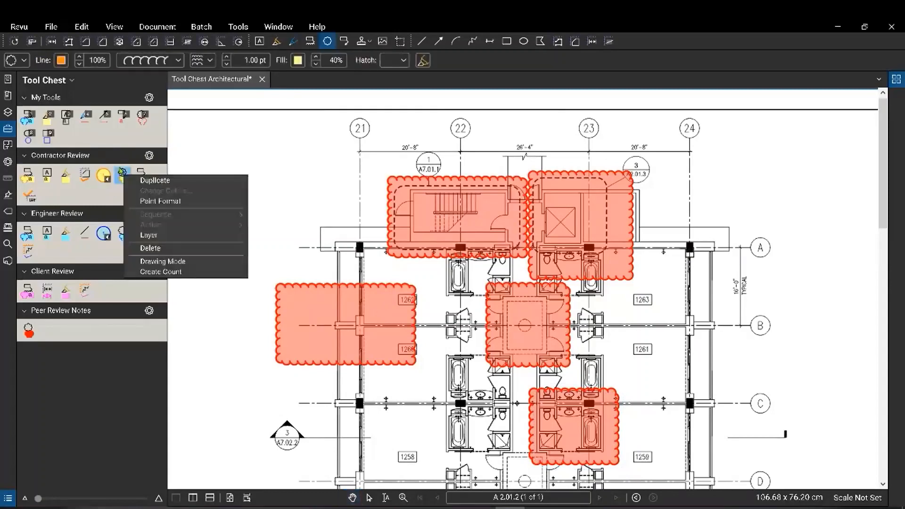
{"action": "left_click", "coordinate": [172, 207]}
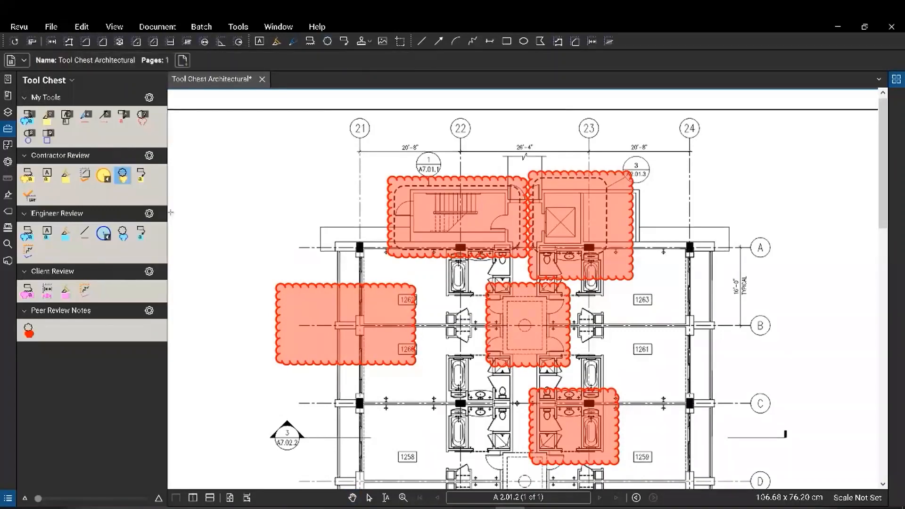
{"action": "left_click", "coordinate": [297, 286]}
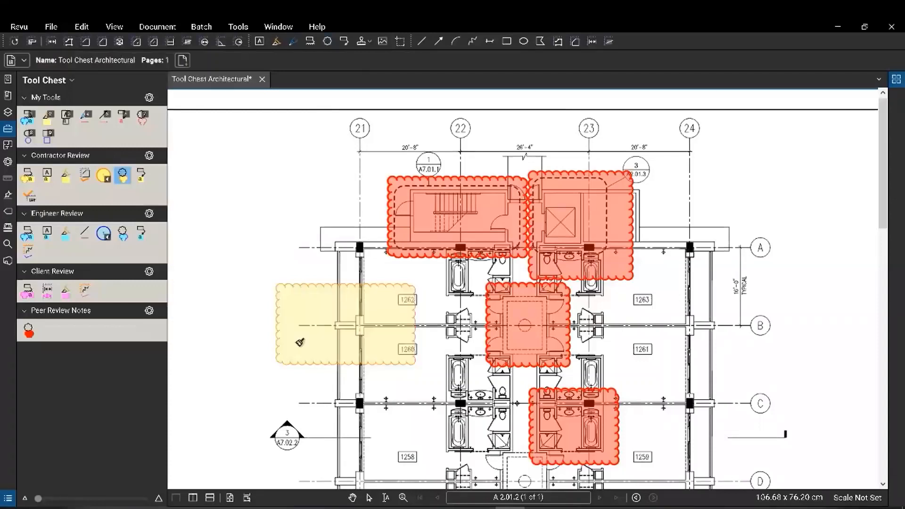
{"action": "left_click", "coordinate": [428, 262]}
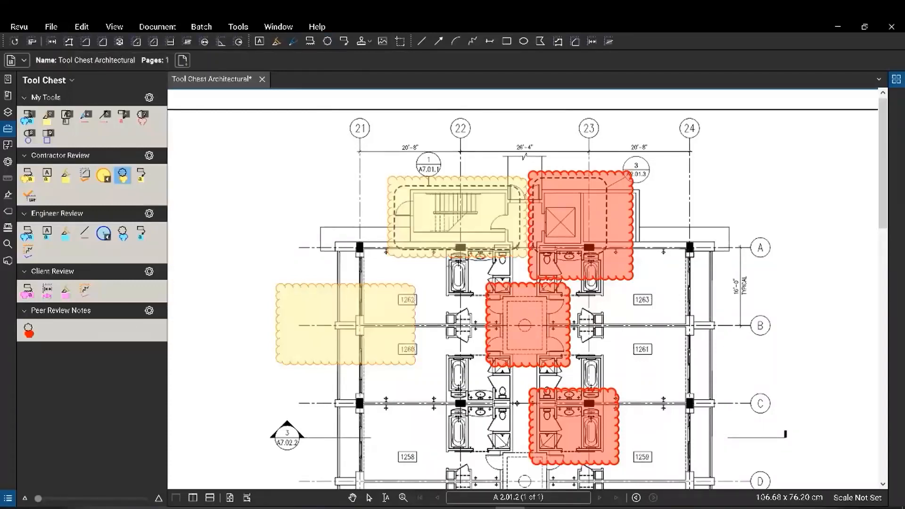
{"action": "left_click", "coordinate": [490, 299]}
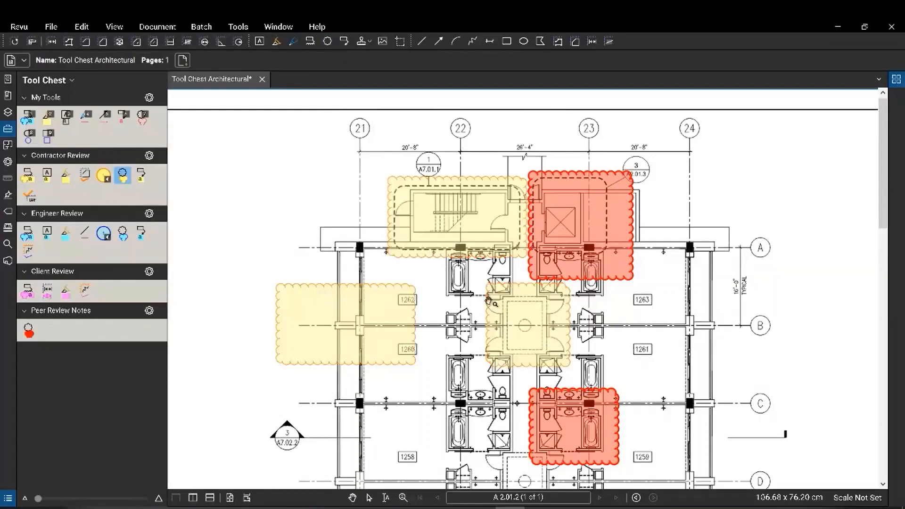
{"action": "key", "text": "Escape"}
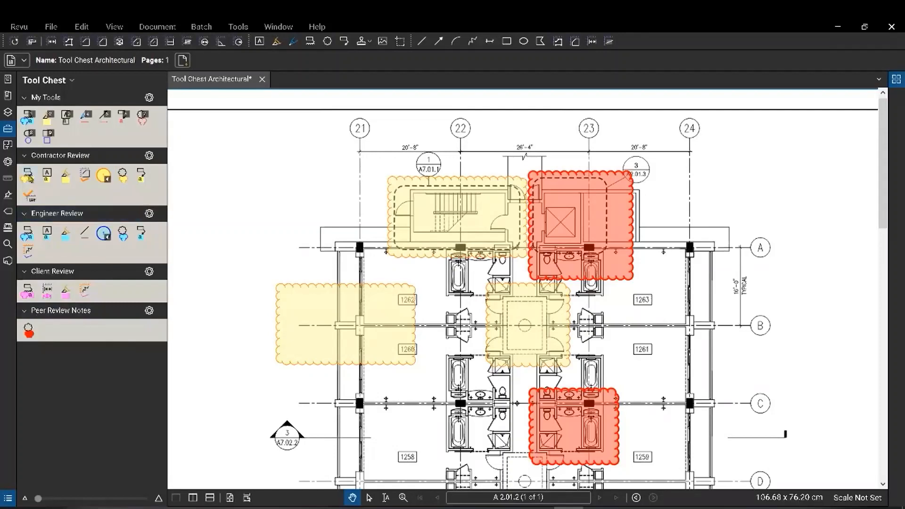
Draw a Contractor Review cloud around the grid E column with a 'Foundation Wall' callout.
{"action": "left_click", "coordinate": [28, 178]}
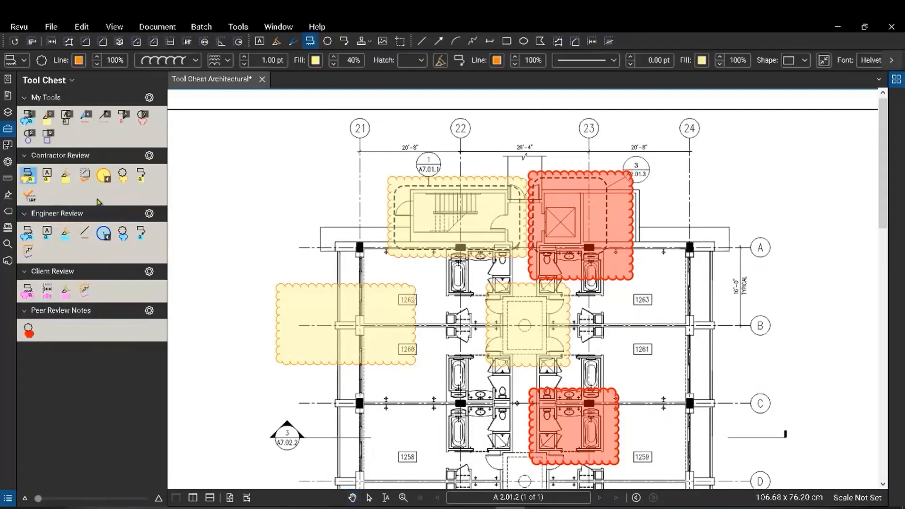
{"action": "scroll", "coordinate": [648, 362], "scroll_direction": "down", "scroll_amount": 4}
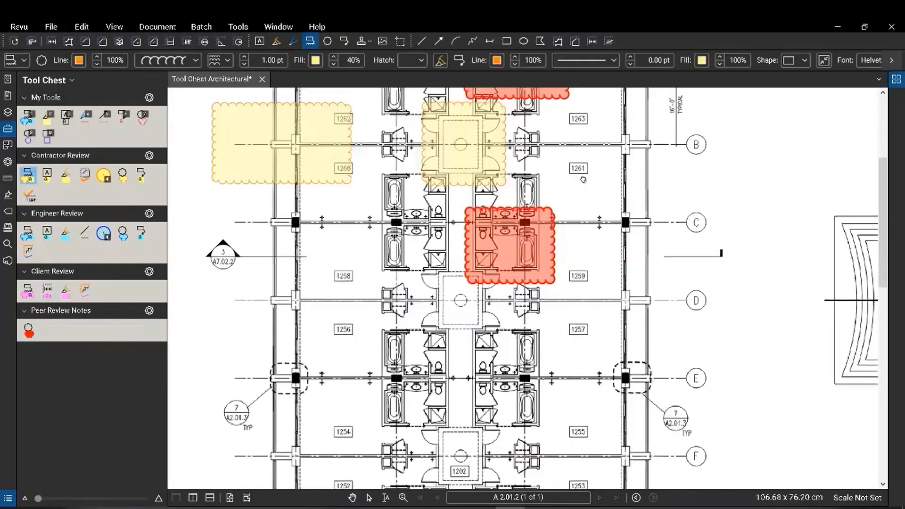
{"action": "left_click_drag", "start_coordinate": [607, 344], "coordinate": [654, 397]}
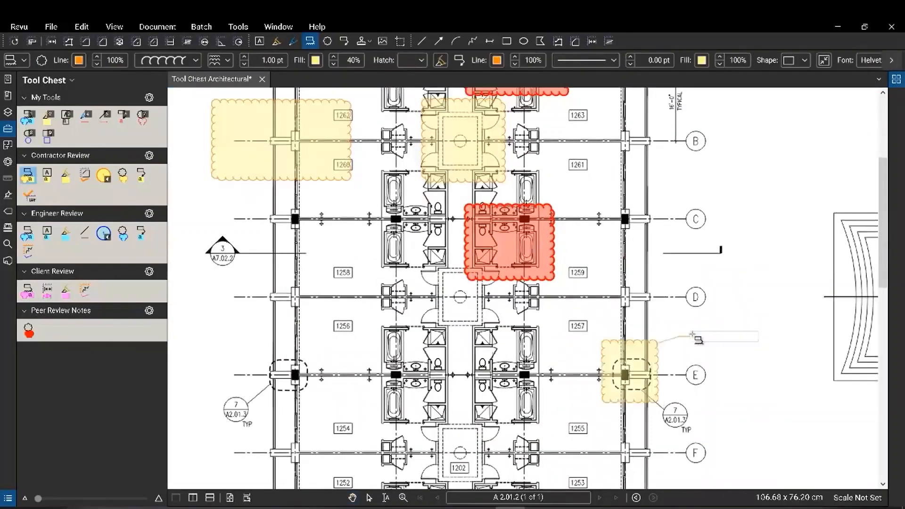
{"action": "left_click", "coordinate": [692, 334]}
{"action": "type", "text": "Fount"}
{"action": "key", "text": "BackSpace"}
{"action": "type", "text": "dation Wall"}
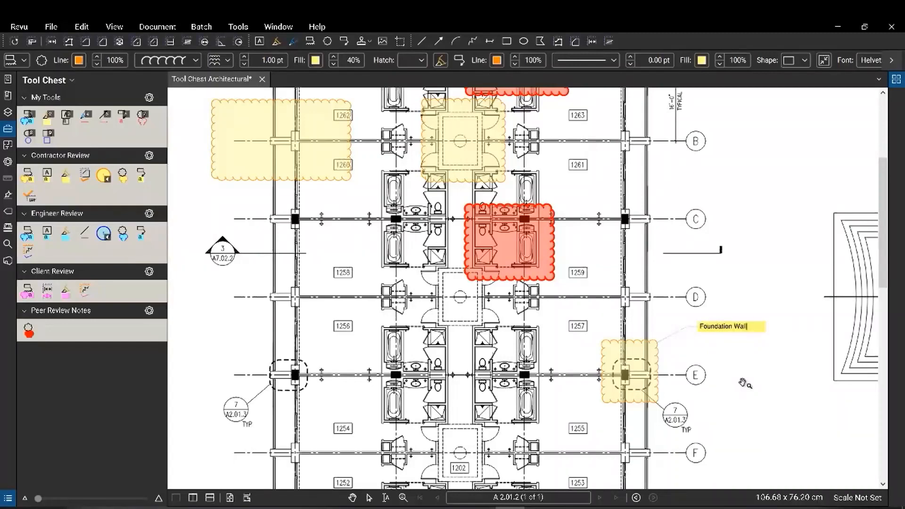
{"action": "key", "text": "Escape"}
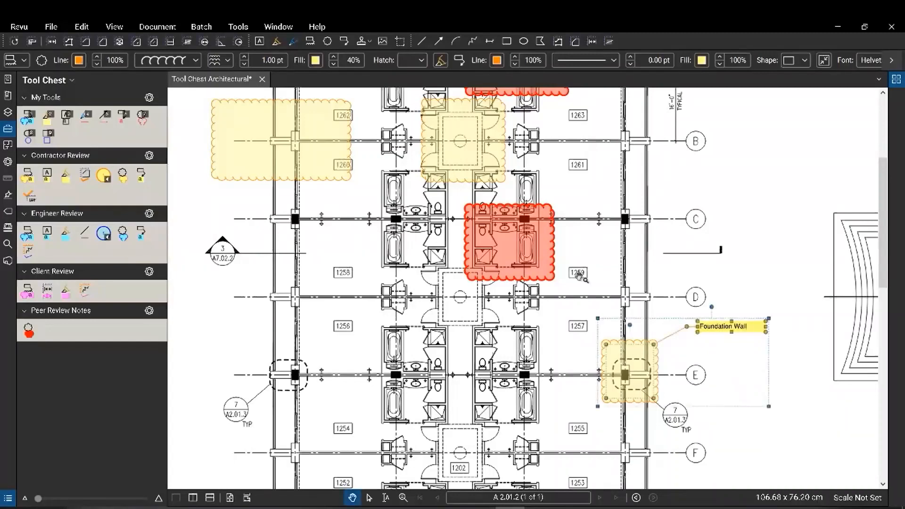
{"action": "left_click", "coordinate": [579, 277]}
{"action": "left_click", "coordinate": [547, 269]}
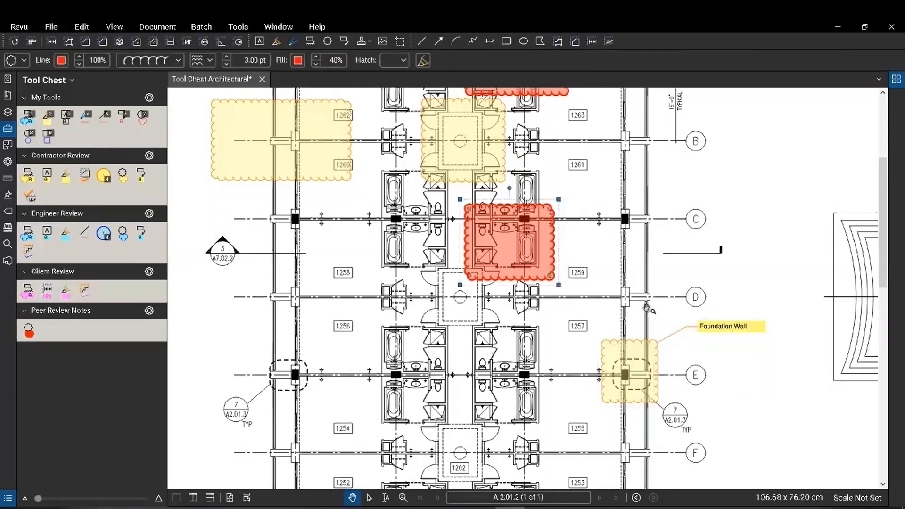
Format-paint the red cloud's style onto the grid E Foundation Wall cloud, then select it with its callout.
{"action": "right_click", "coordinate": [548, 328]}
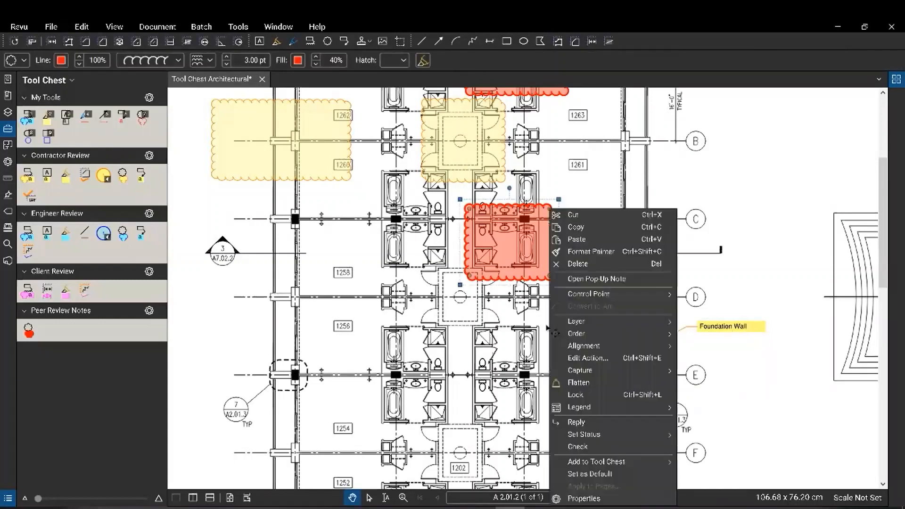
{"action": "left_click", "coordinate": [589, 252]}
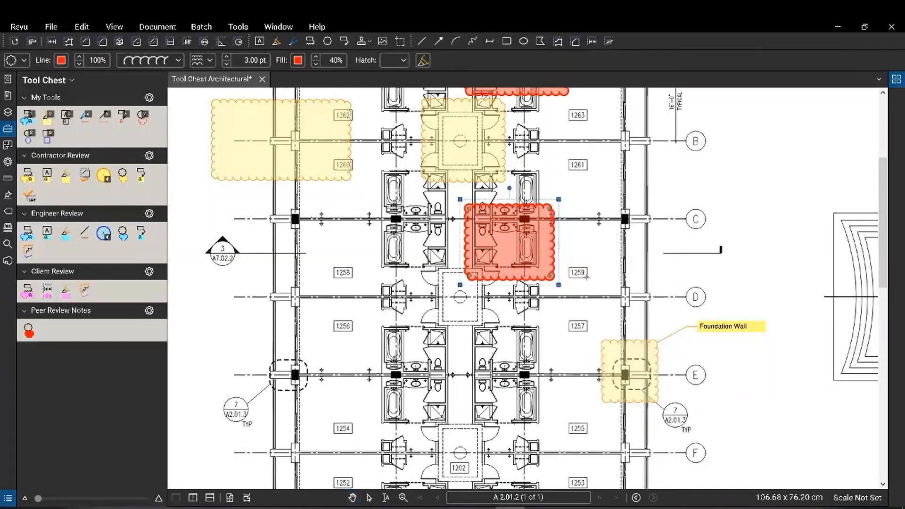
{"action": "left_click", "coordinate": [609, 340]}
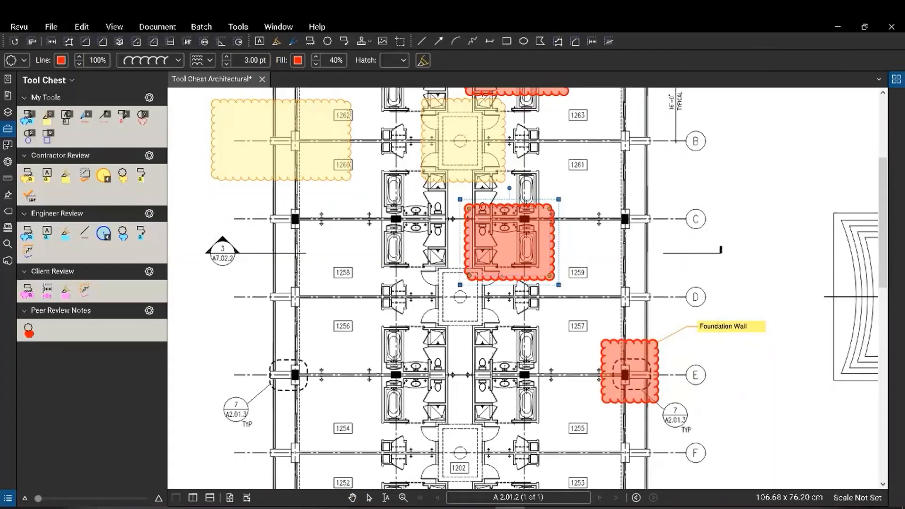
{"action": "key", "text": "Escape"}
{"action": "key", "text": "Escape"}
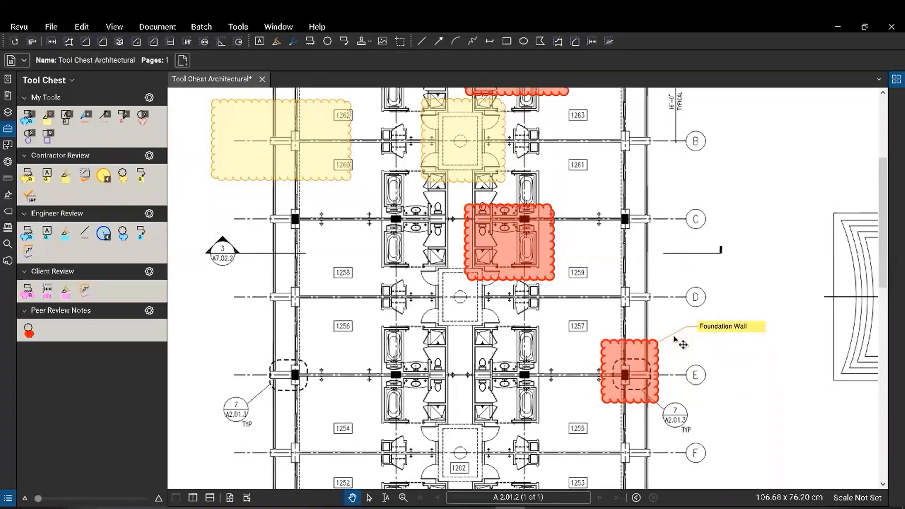
{"action": "left_click", "coordinate": [637, 355]}
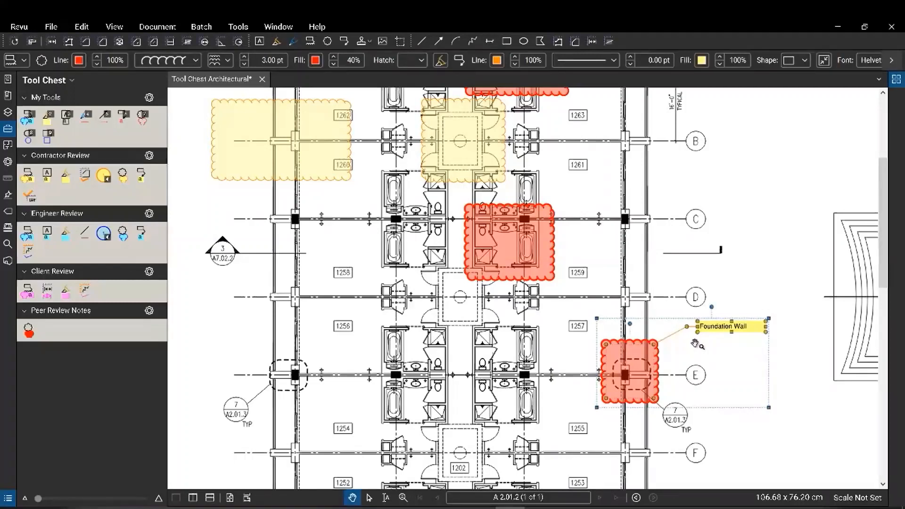
Add the Foundation Wall cloud-and-callout to the Peer Review Notes tool set.
{"action": "right_click", "coordinate": [635, 355]}
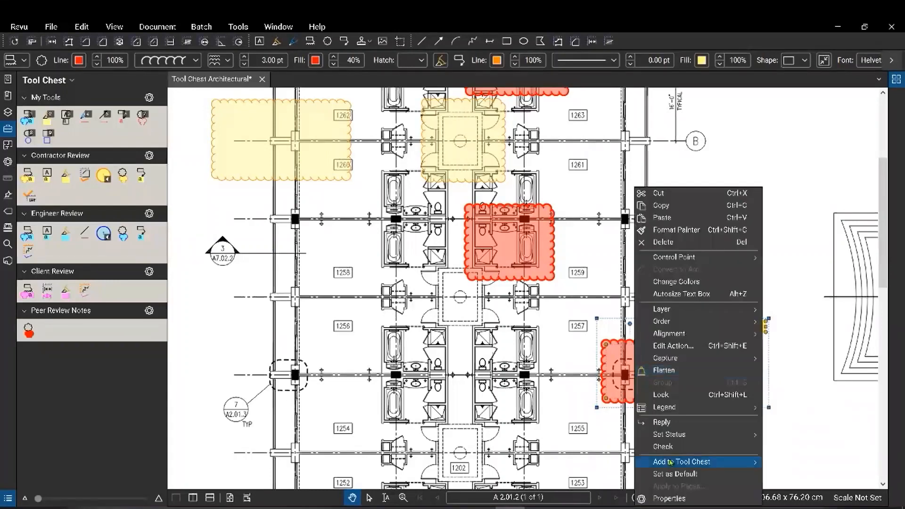
{"action": "mouse_move", "coordinate": [676, 465]}
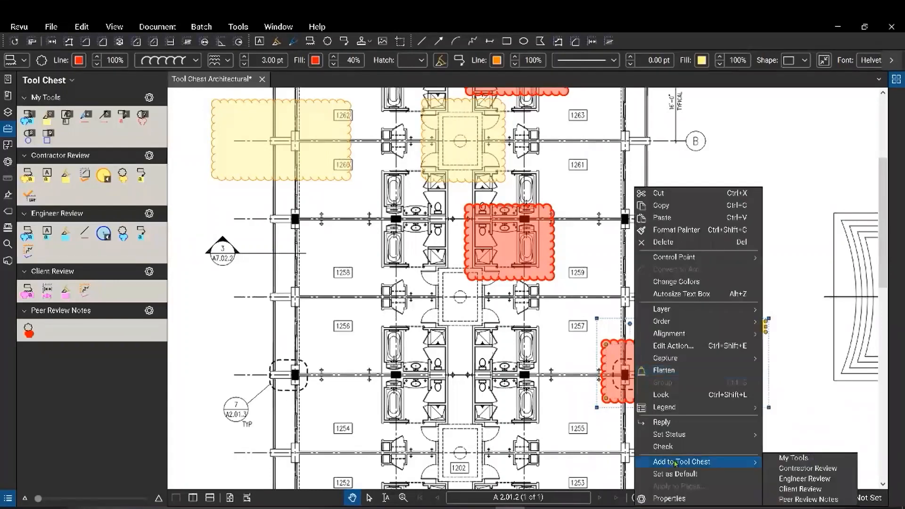
{"action": "left_click", "coordinate": [797, 500]}
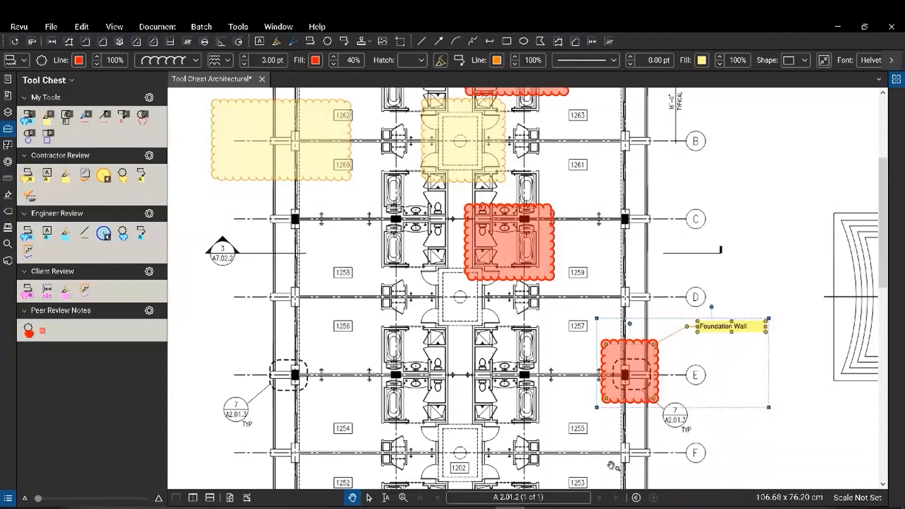
Place a Foundation Wall copy at grid E's left column and switch the new tool to Properties Mode.
{"action": "left_click", "coordinate": [46, 331]}
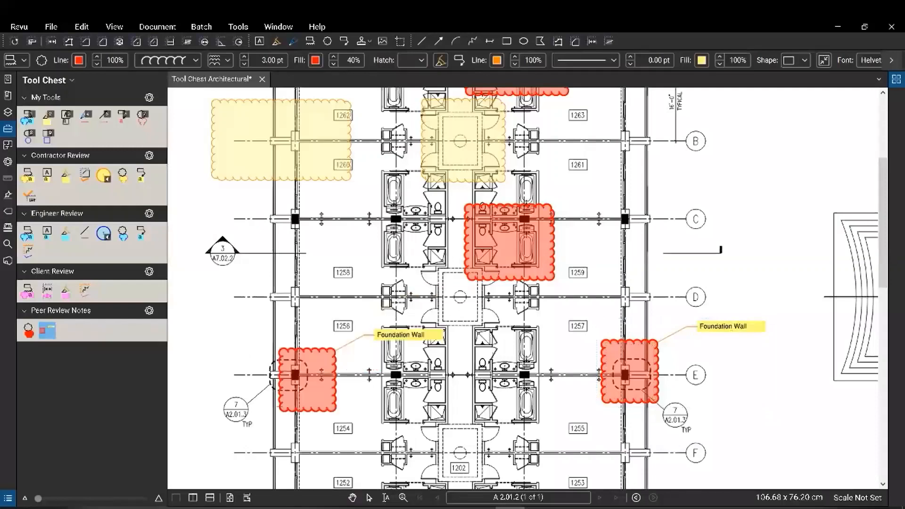
{"action": "left_click", "coordinate": [272, 411]}
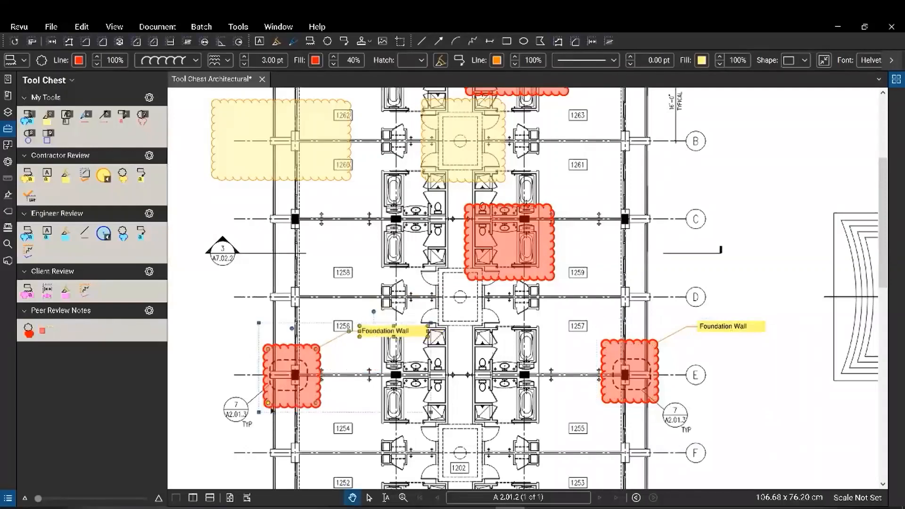
{"action": "right_click", "coordinate": [50, 331]}
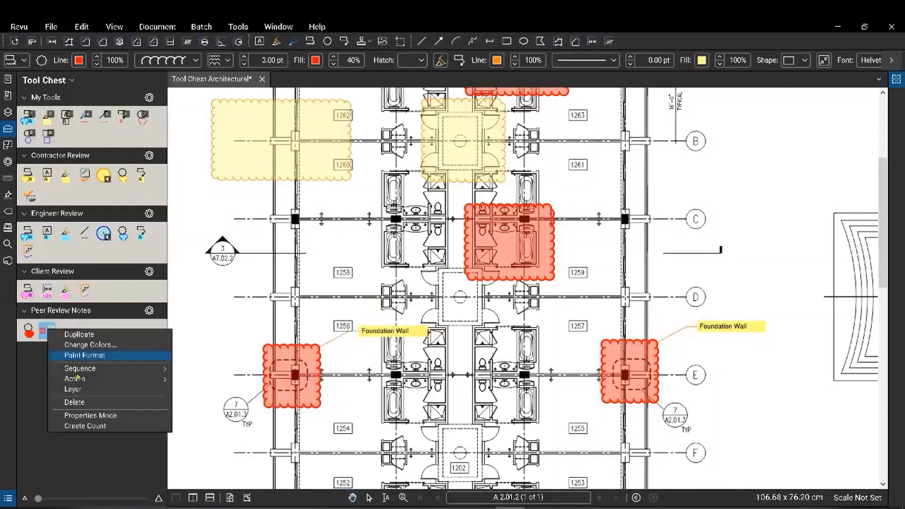
{"action": "left_click", "coordinate": [105, 417]}
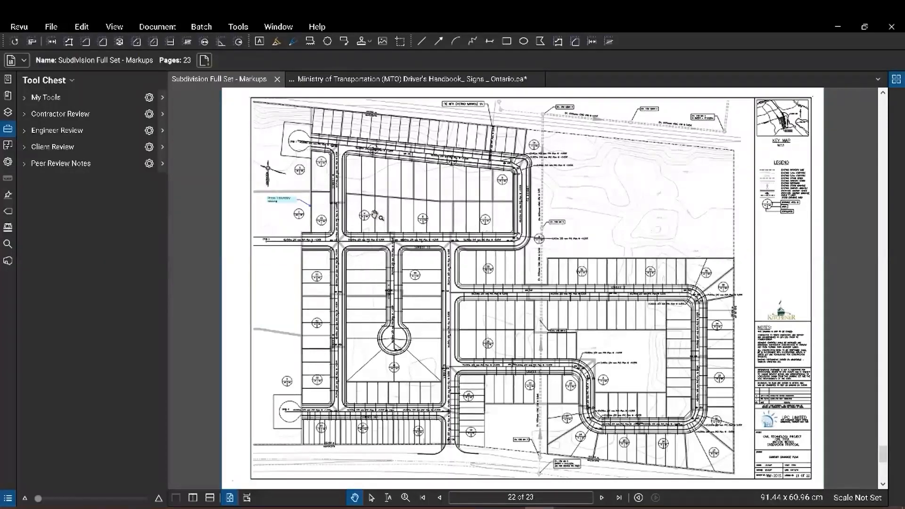
Add a tool set titled 'Traffic Markups' in Manage Tool Sets, saved as Traffic Markups.btx.
{"action": "left_click", "coordinate": [63, 82]}
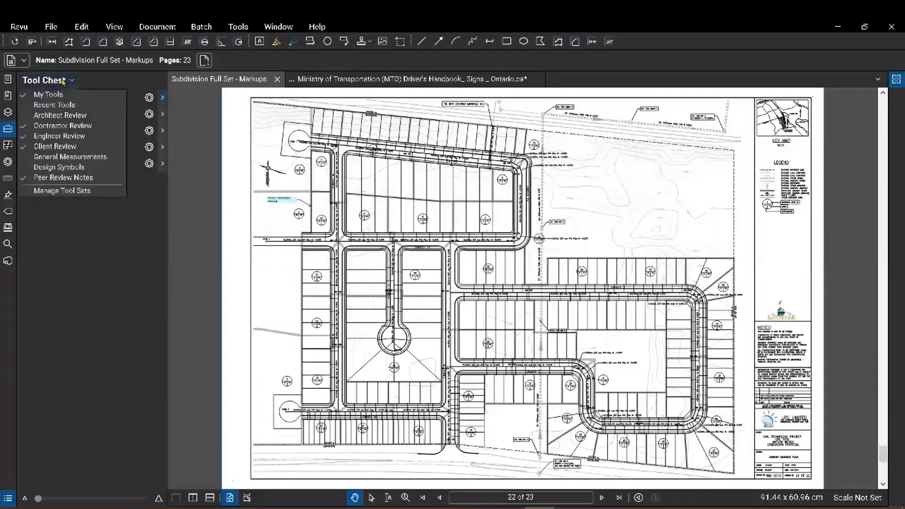
{"action": "left_click", "coordinate": [76, 195]}
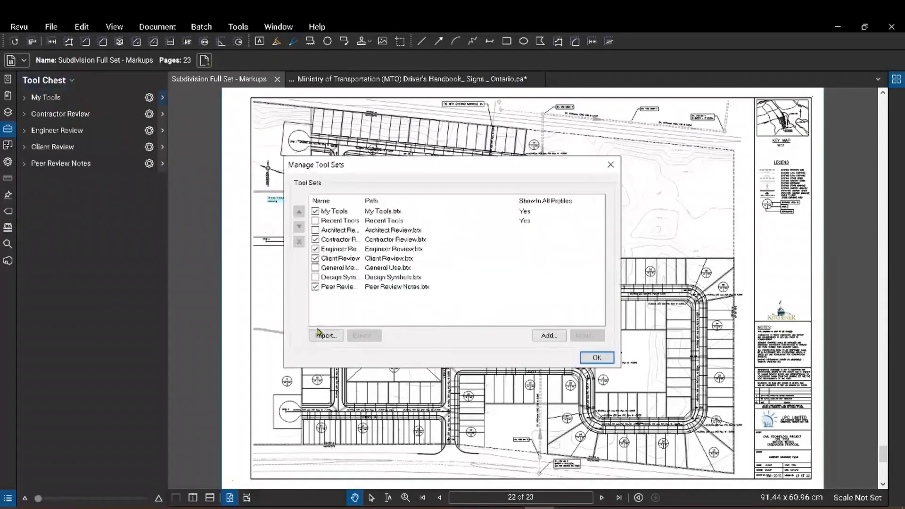
{"action": "left_click", "coordinate": [542, 337]}
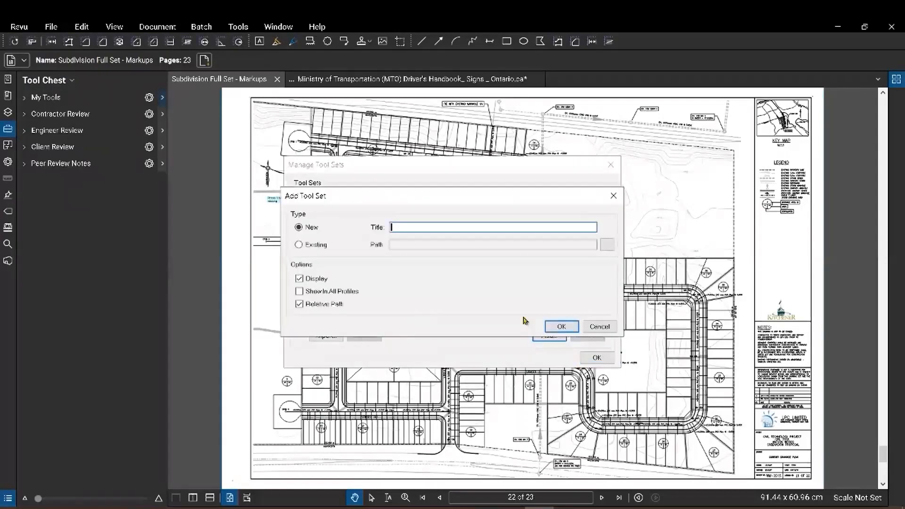
{"action": "type", "text": "Traffic Markups"}
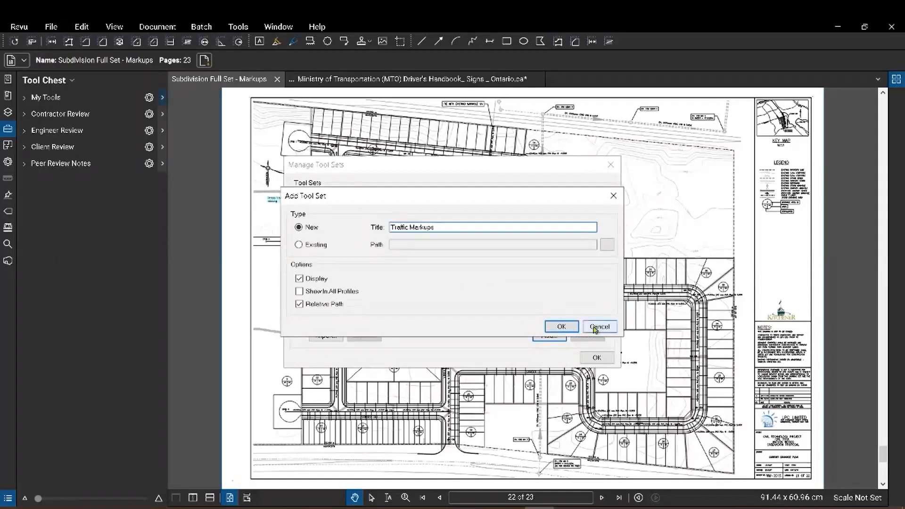
{"action": "left_click", "coordinate": [569, 328]}
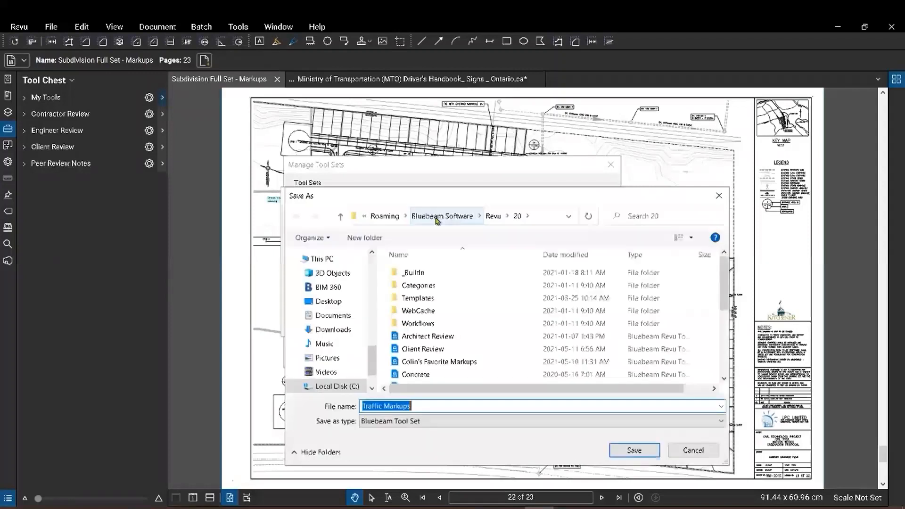
{"action": "left_click", "coordinate": [634, 456]}
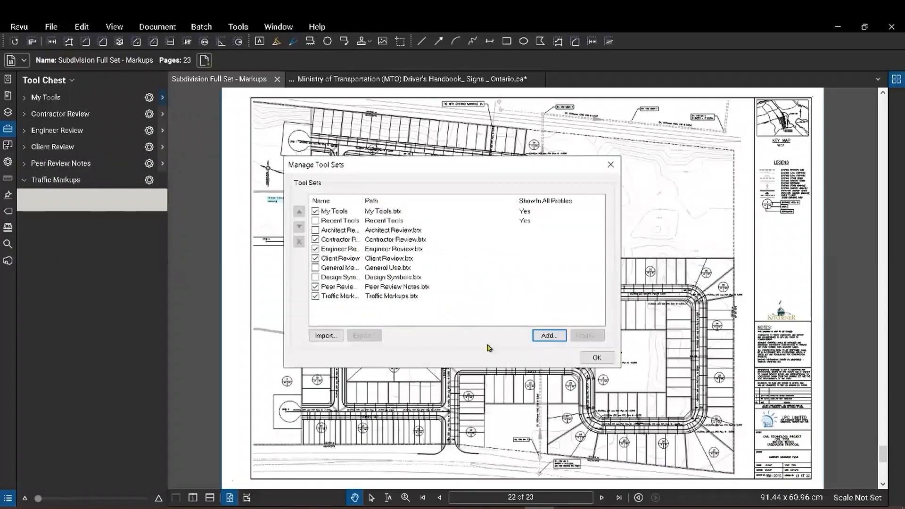
{"action": "left_click", "coordinate": [595, 357]}
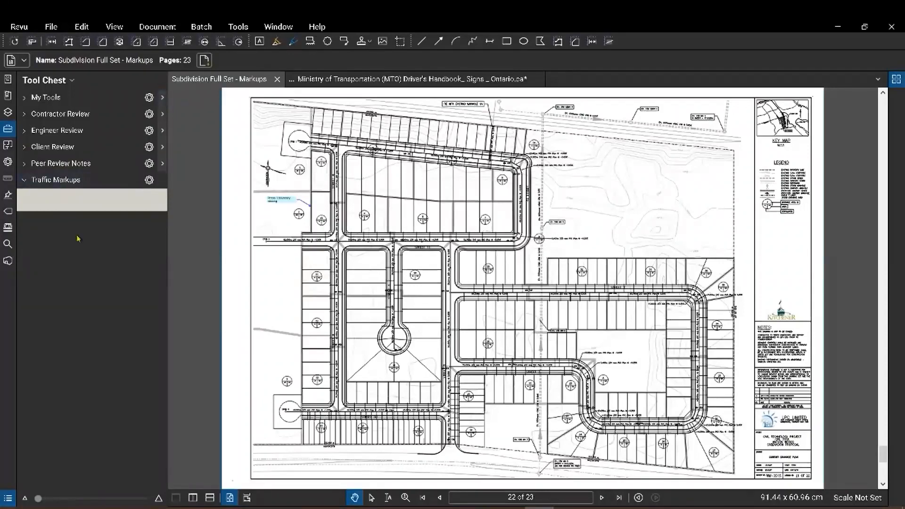
In the Ministry of Transportation handbook, take a snapshot of the stop sign image.
{"action": "left_click", "coordinate": [368, 80]}
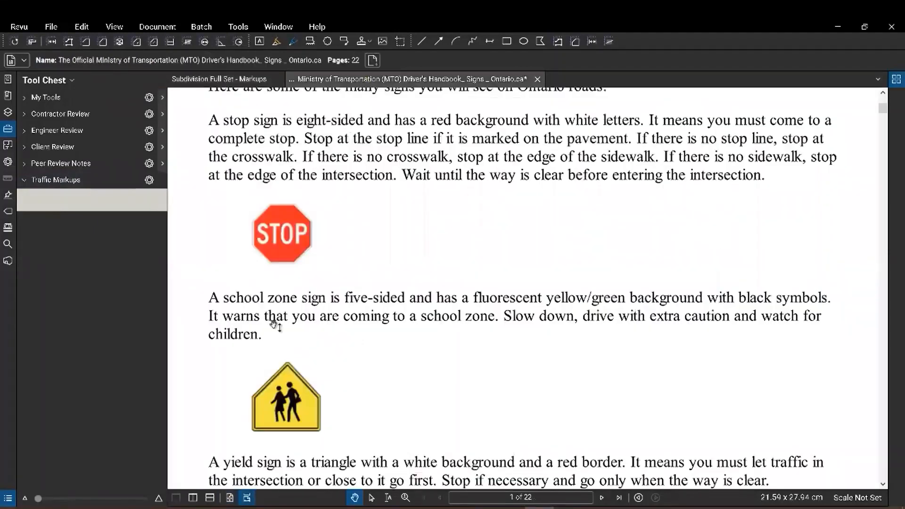
{"action": "scroll", "coordinate": [275, 325], "scroll_direction": "down", "scroll_amount": 5}
{"action": "scroll", "coordinate": [275, 326], "scroll_direction": "down", "scroll_amount": 6}
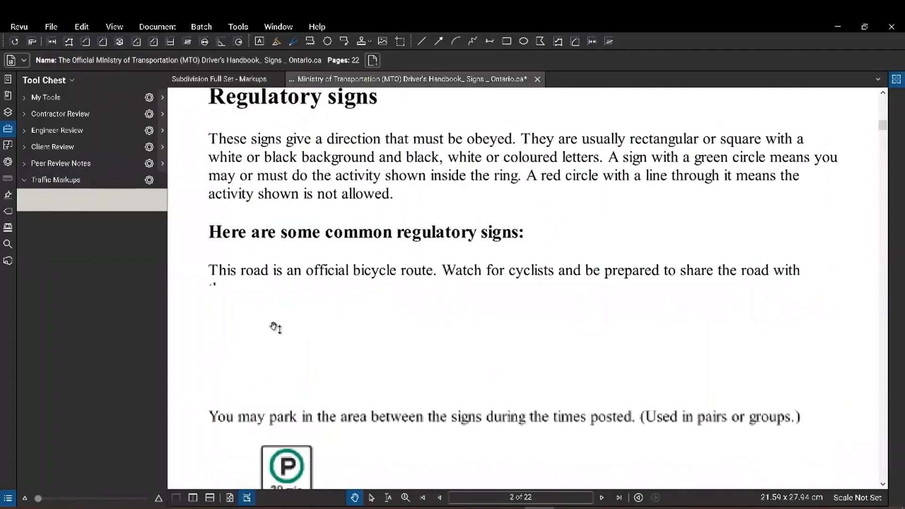
{"action": "scroll", "coordinate": [275, 326], "scroll_direction": "up", "scroll_amount": 6}
{"action": "scroll", "coordinate": [275, 326], "scroll_direction": "up", "scroll_amount": 6}
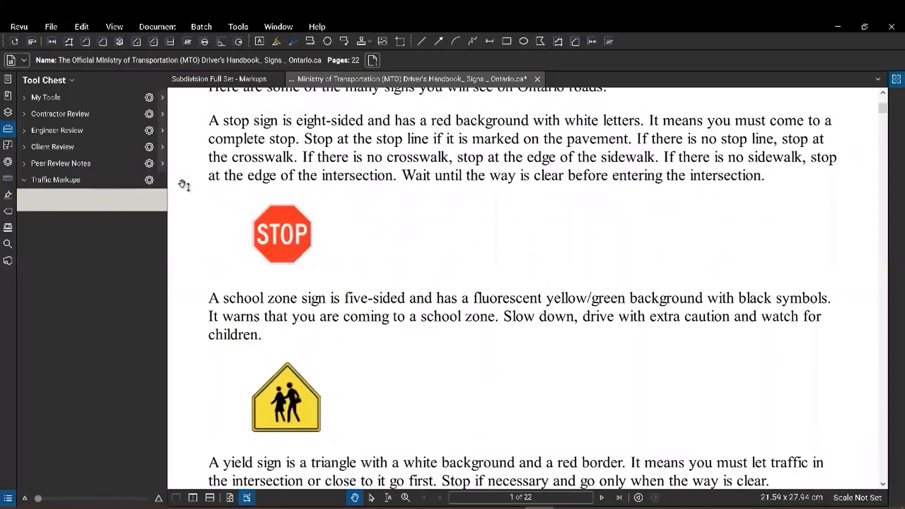
{"action": "left_click", "coordinate": [82, 27]}
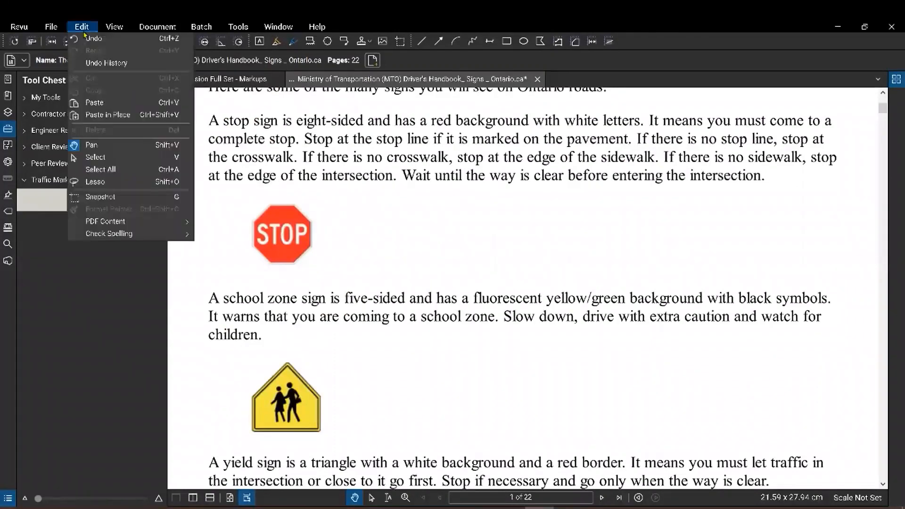
{"action": "left_click", "coordinate": [100, 196]}
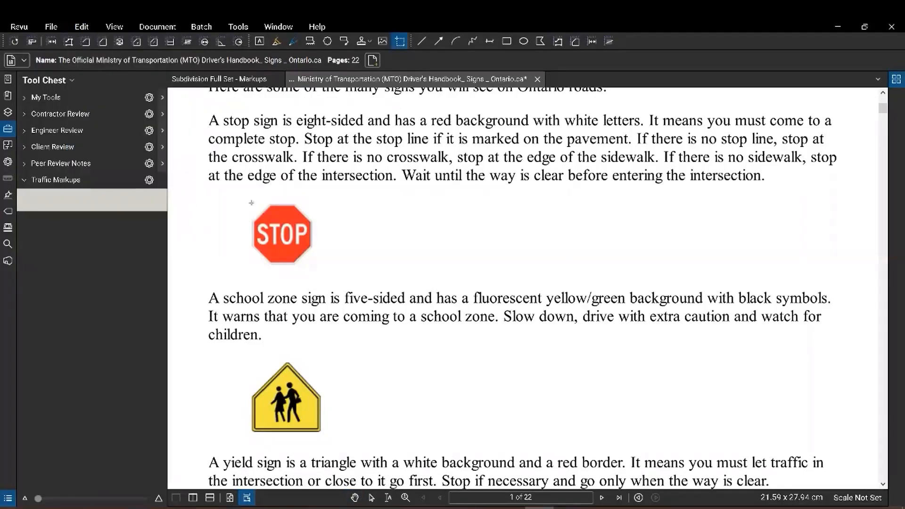
{"action": "left_click_drag", "start_coordinate": [251, 204], "coordinate": [313, 268]}
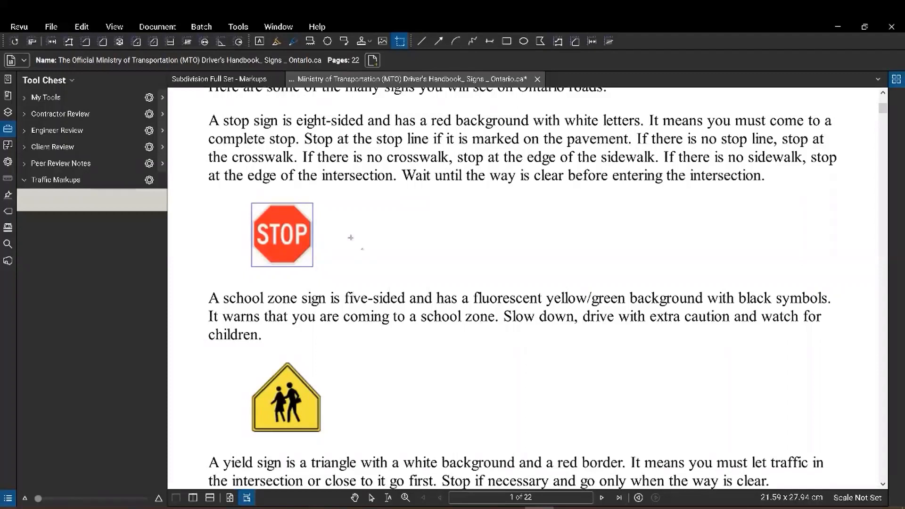
Paste the stop sign snapshot and add it to the Traffic Markups tool set.
{"action": "key", "text": "ctrl+v"}
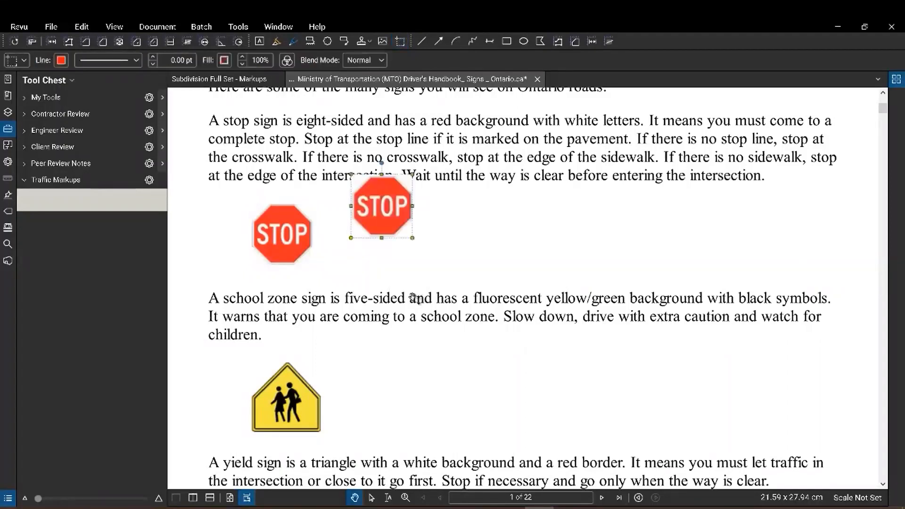
{"action": "right_click", "coordinate": [393, 219]}
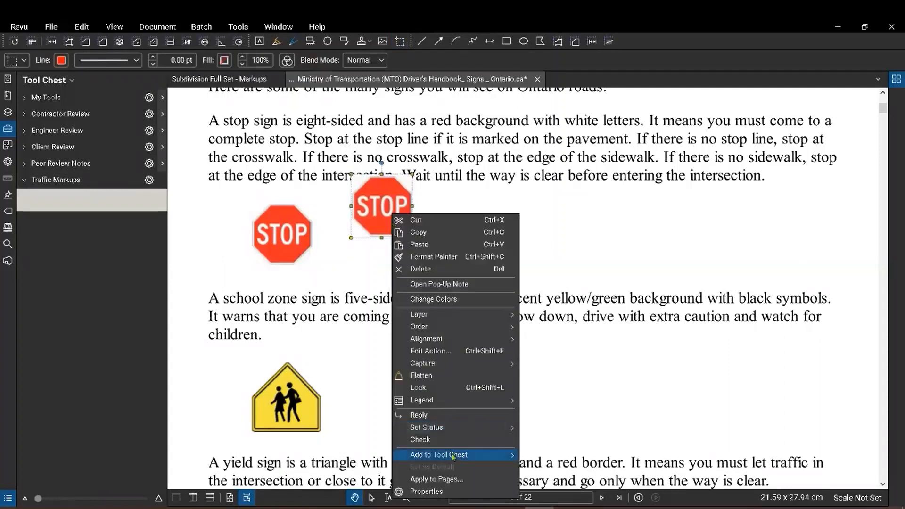
{"action": "mouse_move", "coordinate": [453, 457]}
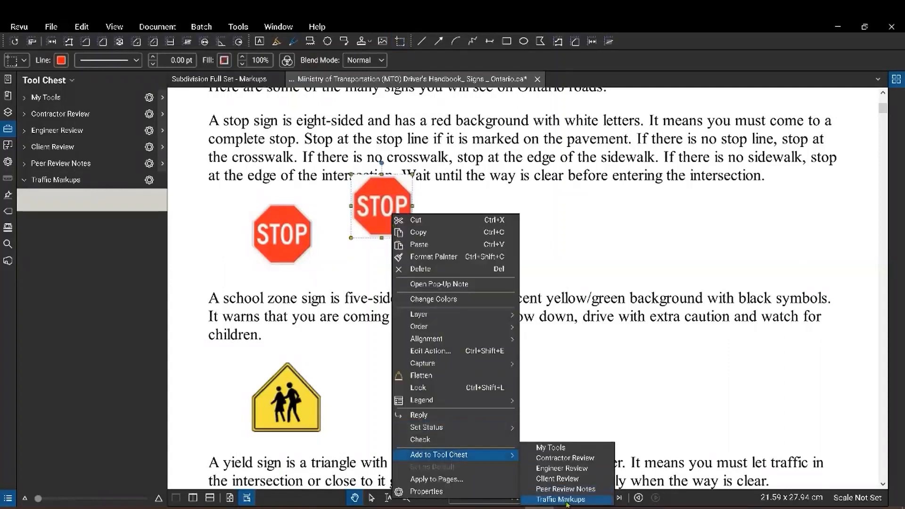
{"action": "left_click", "coordinate": [561, 499]}
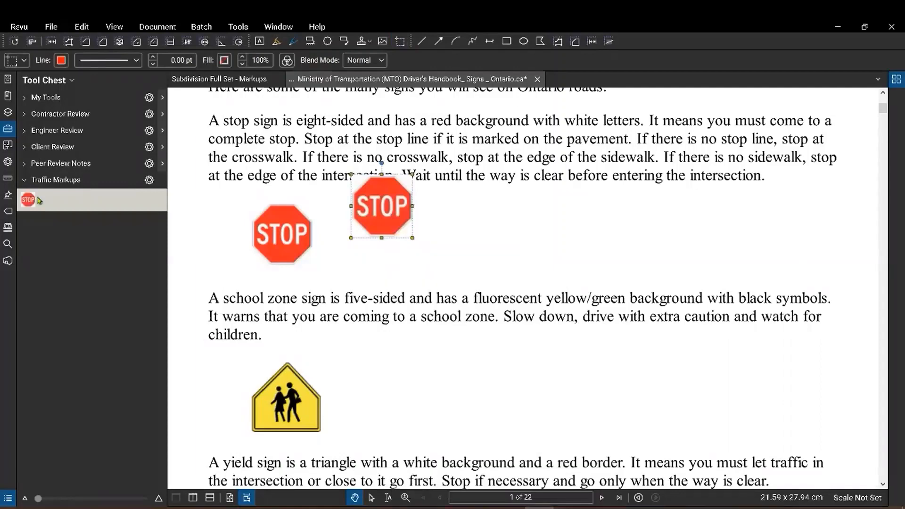
{"action": "scroll", "coordinate": [342, 339], "scroll_direction": "down", "scroll_amount": 3}
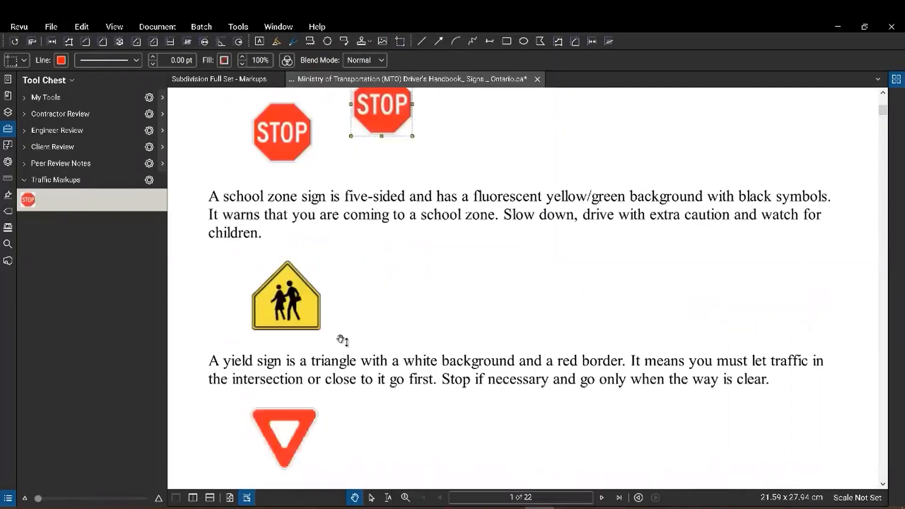
{"action": "scroll", "coordinate": [342, 340], "scroll_direction": "down", "scroll_amount": 10}
{"action": "scroll", "coordinate": [342, 340], "scroll_direction": "down", "scroll_amount": 3}
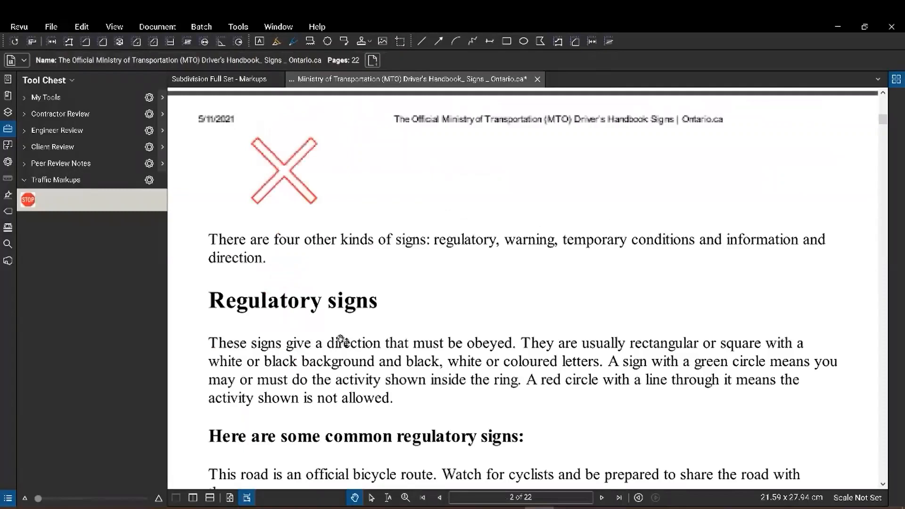
{"action": "scroll", "coordinate": [341, 340], "scroll_direction": "up", "scroll_amount": 12}
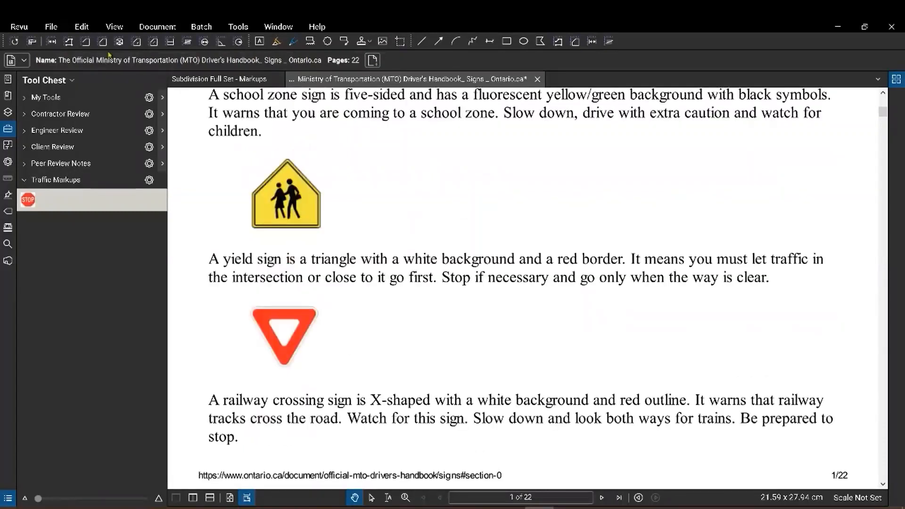
Snapshot and paste the school zone sign, add it to Traffic Markups, and return to the Subdivision Full Set.
{"action": "left_click", "coordinate": [82, 26]}
{"action": "left_click", "coordinate": [110, 197]}
{"action": "left_click_drag", "start_coordinate": [248, 233], "coordinate": [324, 155]}
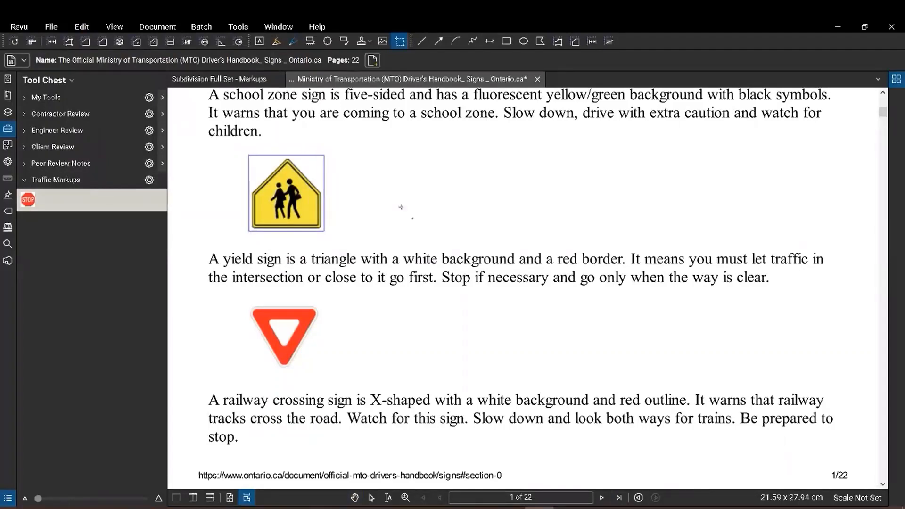
{"action": "key", "text": "ctrl+v"}
{"action": "left_click", "coordinate": [435, 187]}
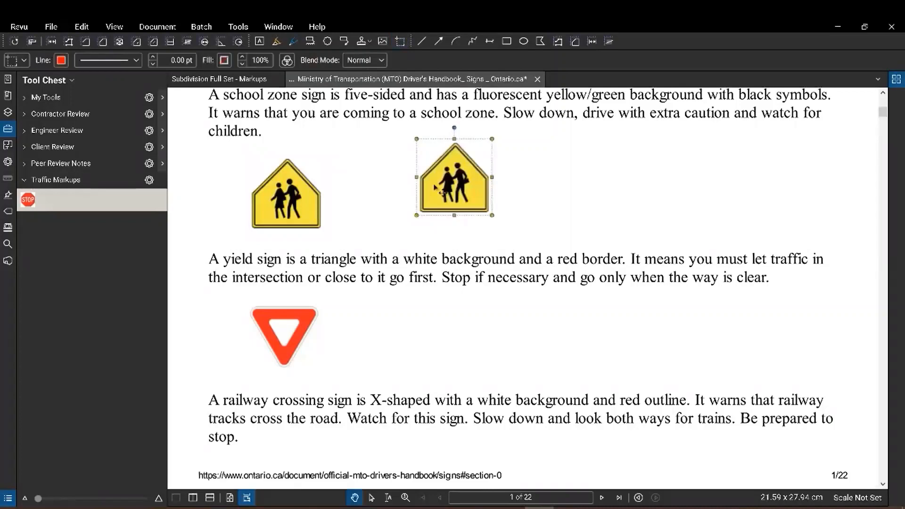
{"action": "right_click", "coordinate": [447, 196]}
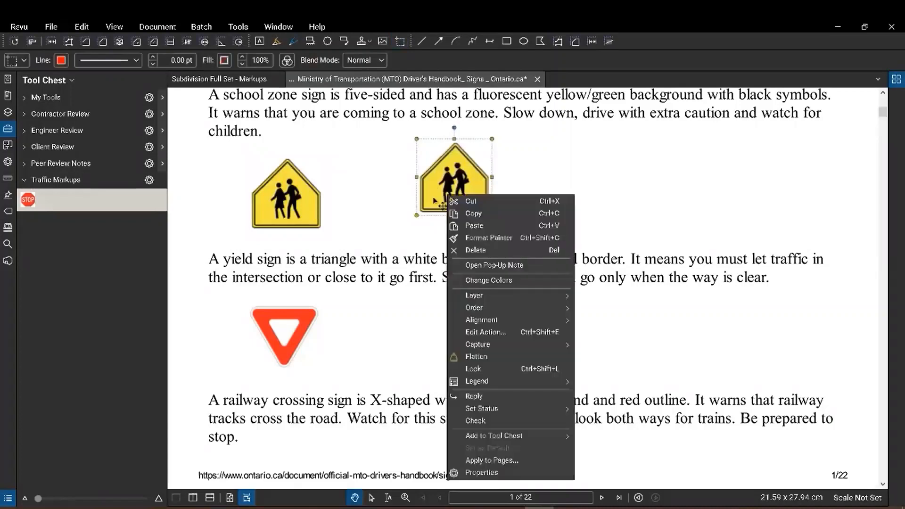
{"action": "mouse_move", "coordinate": [523, 437]}
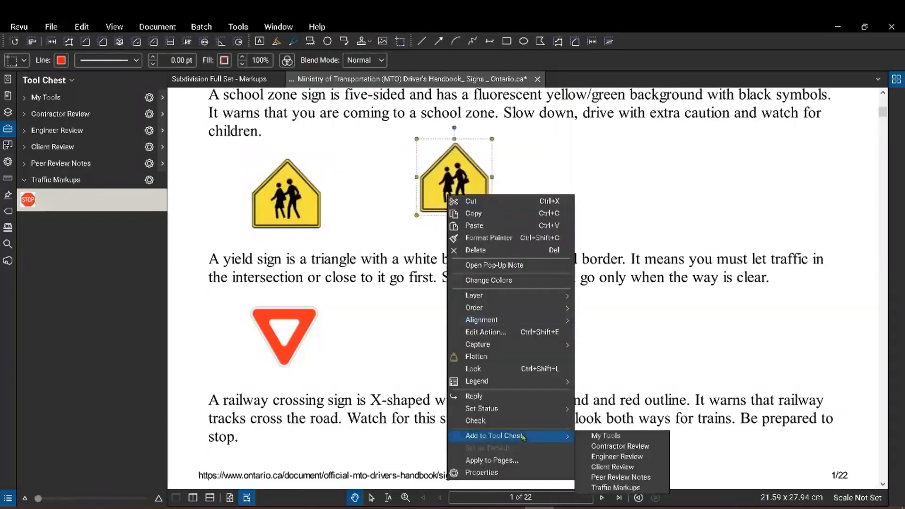
{"action": "left_click", "coordinate": [630, 489]}
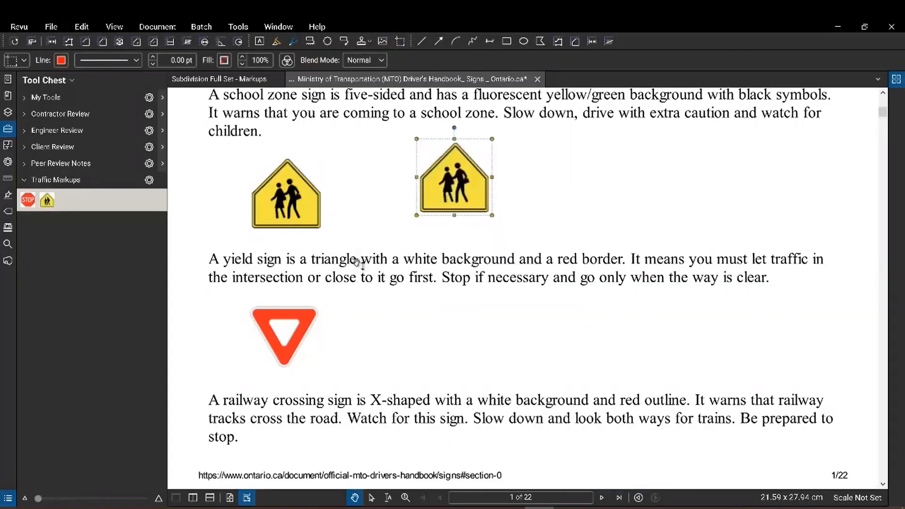
{"action": "left_click", "coordinate": [223, 81]}
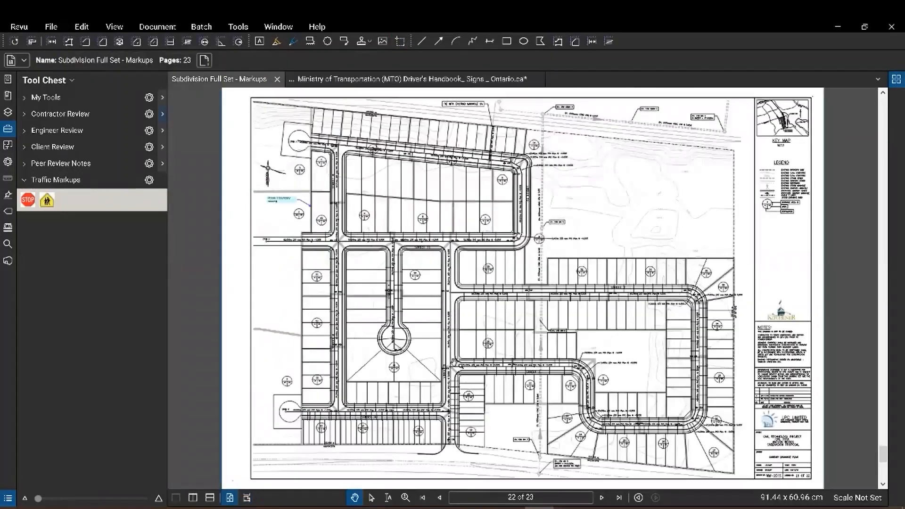
Place two STOP sign markups: at the Street 1 intersection and at the corner near MH 16A.
{"action": "scroll", "coordinate": [463, 388], "scroll_direction": "up", "scroll_amount": 4}
{"action": "scroll", "coordinate": [461, 337], "scroll_direction": "up", "scroll_amount": 3}
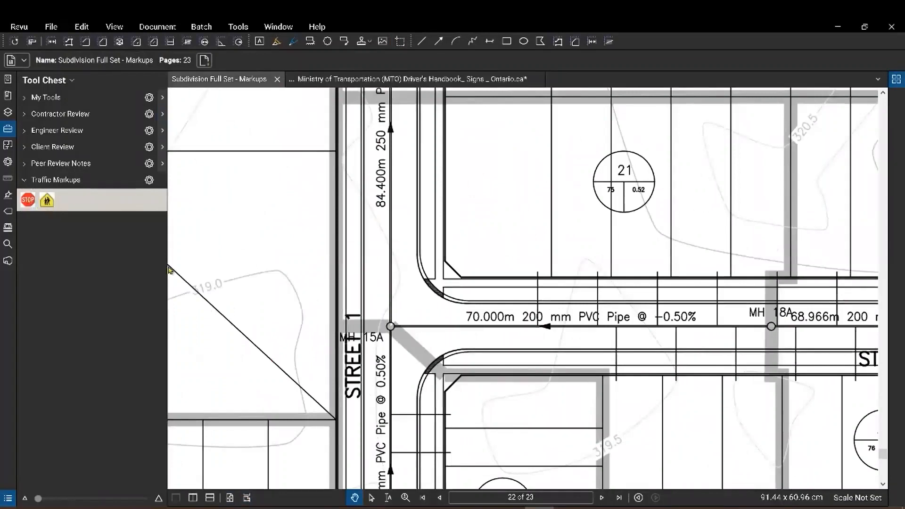
{"action": "left_click", "coordinate": [28, 202]}
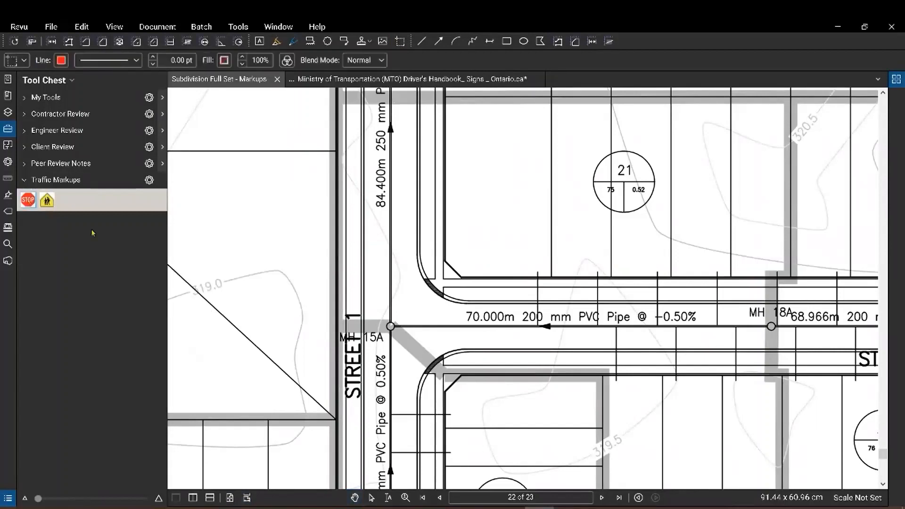
{"action": "left_click", "coordinate": [423, 288]}
{"action": "left_click", "coordinate": [456, 268]}
{"action": "left_click_drag", "start_coordinate": [471, 463], "coordinate": [537, 242]}
{"action": "left_click_drag", "start_coordinate": [413, 340], "coordinate": [497, 275]}
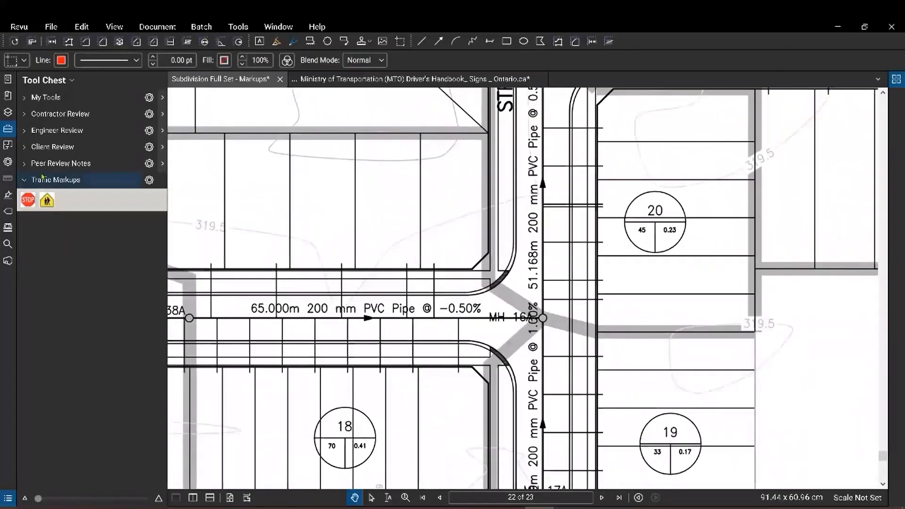
{"action": "left_click", "coordinate": [33, 203]}
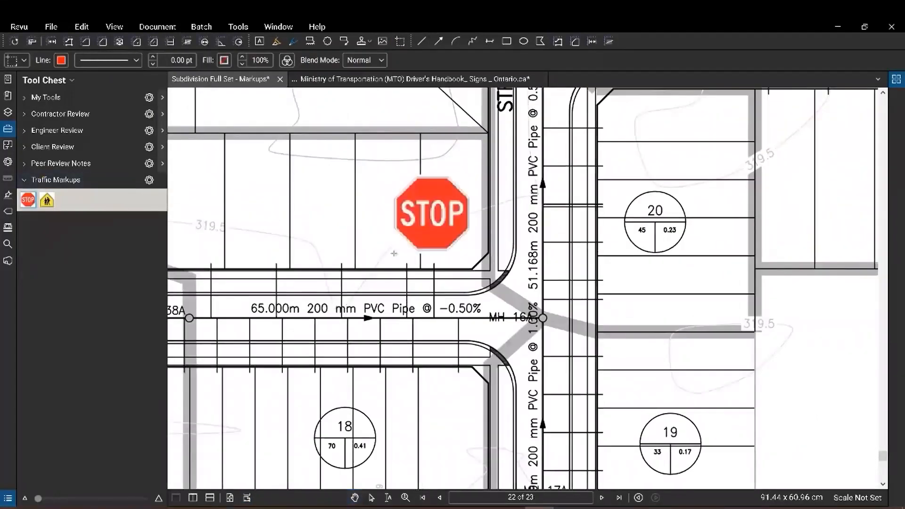
{"action": "left_click", "coordinate": [392, 260]}
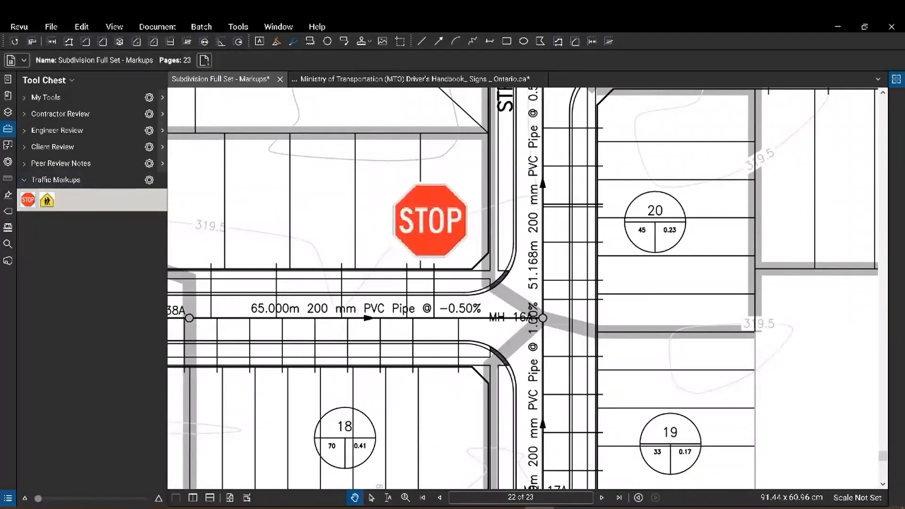
{"action": "scroll", "coordinate": [571, 209], "scroll_direction": "down", "scroll_amount": 1}
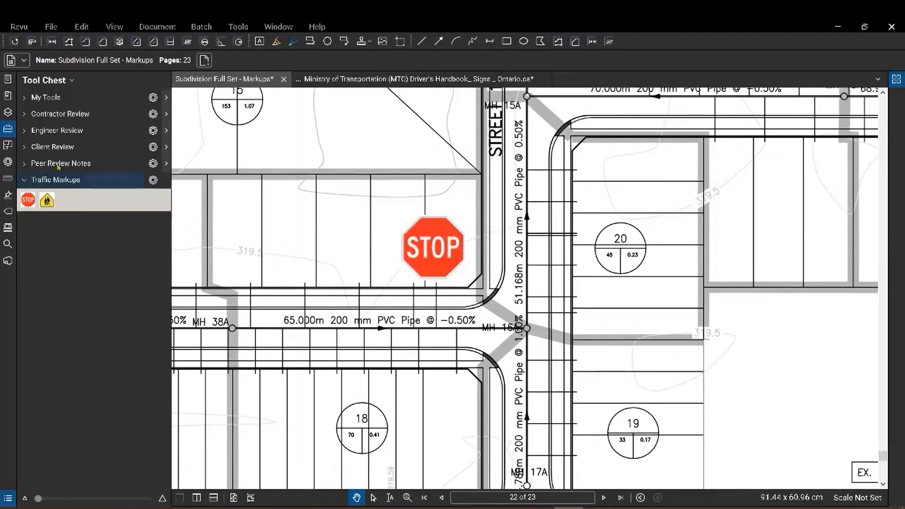
Add a new layer named 'Traffic Markups' in the Layers panel.
{"action": "left_click", "coordinate": [8, 114]}
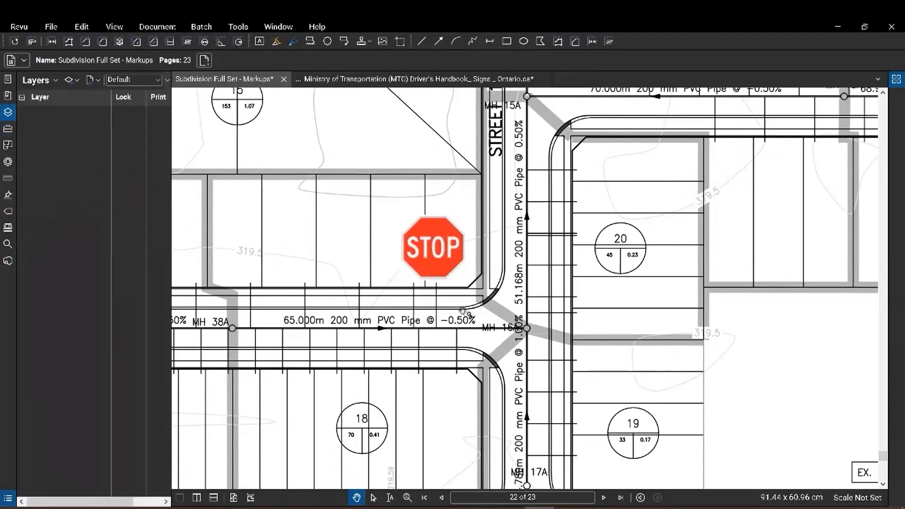
{"action": "left_click", "coordinate": [70, 81]}
{"action": "type", "text": "Traffic Markups"}
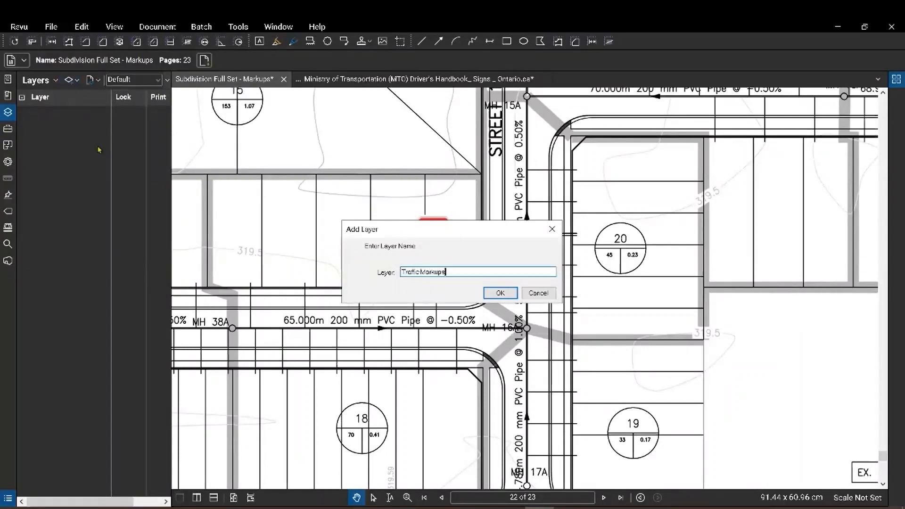
{"action": "left_click", "coordinate": [500, 293]}
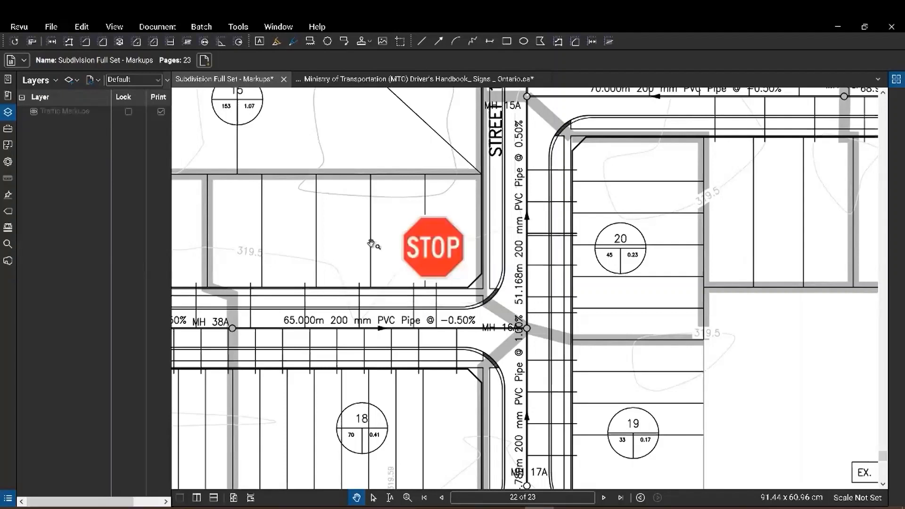
Assign the STOP sign near MH 16A to the Traffic Markups layer.
{"action": "left_click", "coordinate": [415, 263]}
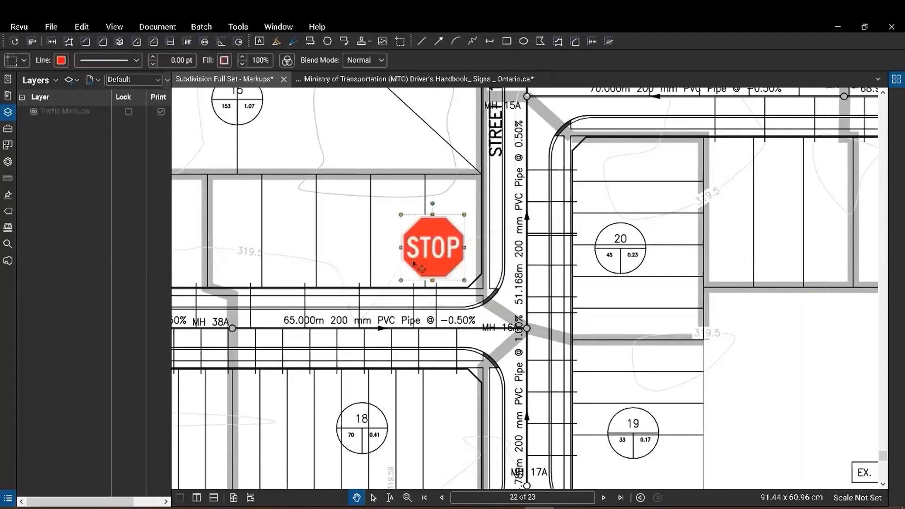
{"action": "right_click", "coordinate": [440, 258]}
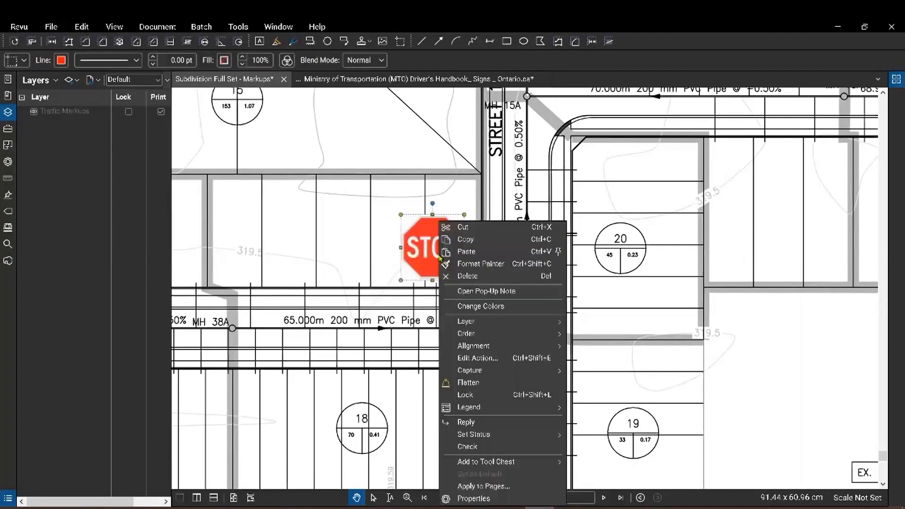
{"action": "mouse_move", "coordinate": [477, 372]}
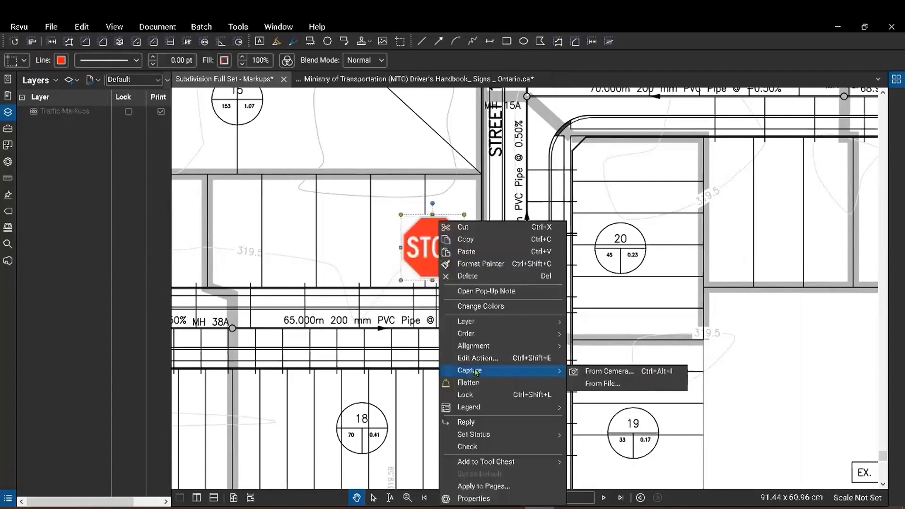
{"action": "mouse_move", "coordinate": [535, 325]}
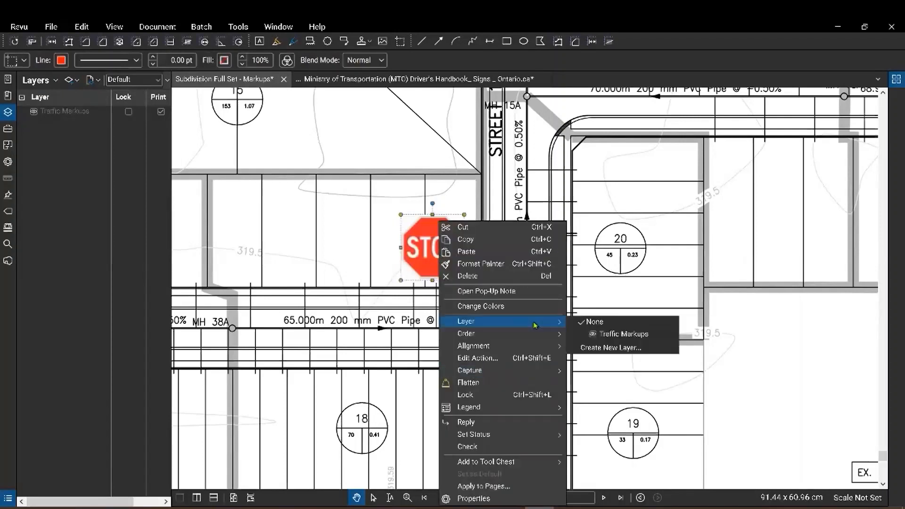
{"action": "left_click", "coordinate": [623, 334]}
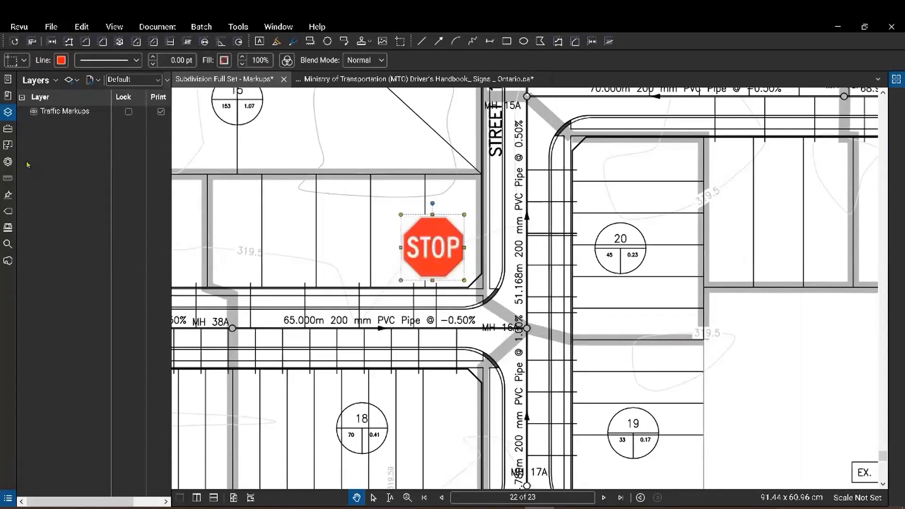
In Properties, change the STOP sign's subject from Snapshot to 'Stop Sign' and add the comment 'Proposed'.
{"action": "left_click", "coordinate": [8, 163]}
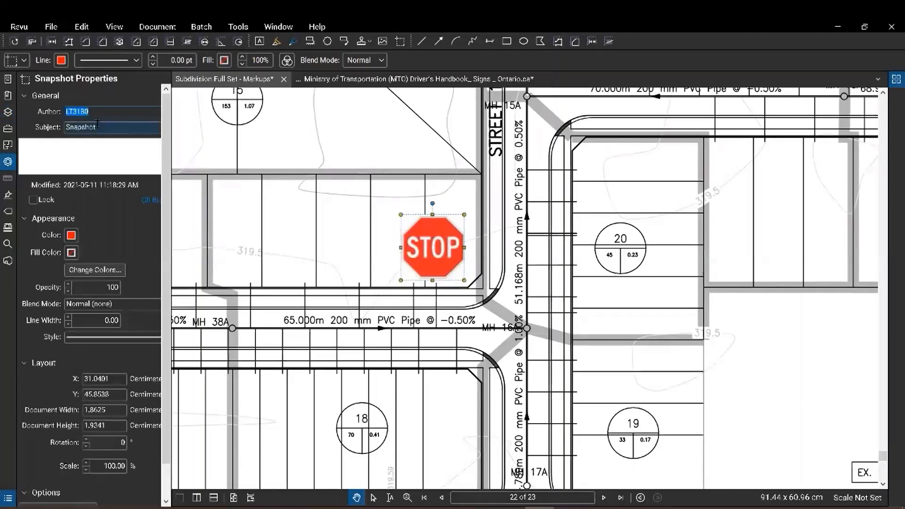
{"action": "left_click", "coordinate": [99, 127]}
{"action": "double_click", "coordinate": [99, 127]}
{"action": "type", "text": "Stop Sign"}
{"action": "left_click", "coordinate": [91, 160]}
{"action": "type", "text": "Proposed"}
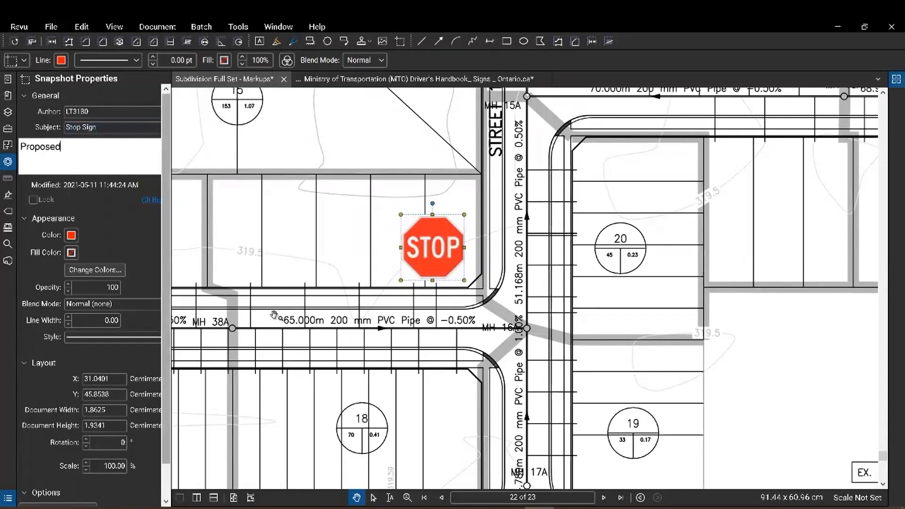
{"action": "left_click", "coordinate": [497, 282]}
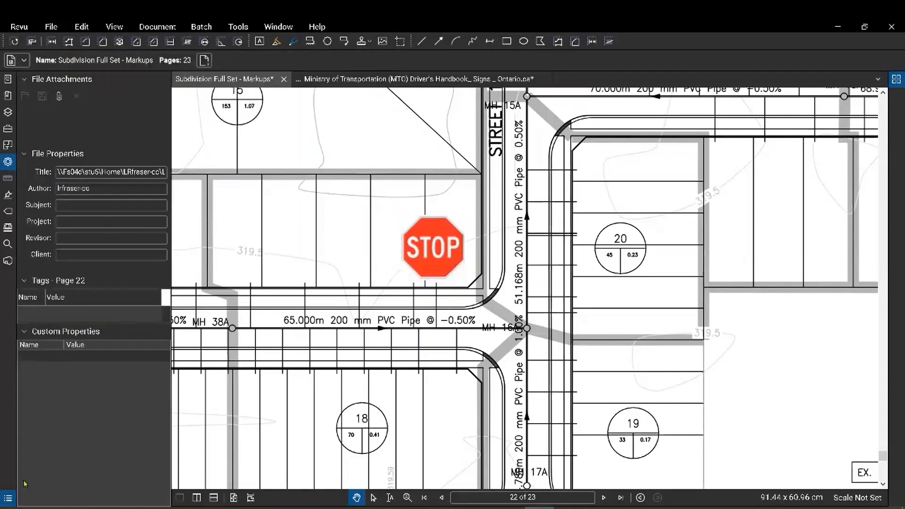
Open the Markups List and collapse the Contractor and Engineer groups, keeping Stop Sign expanded.
{"action": "left_click", "coordinate": [8, 499]}
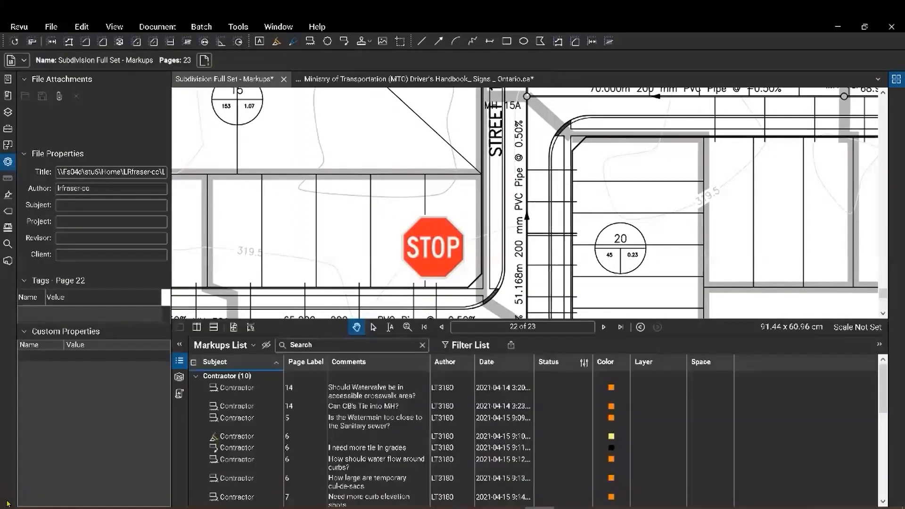
{"action": "left_click", "coordinate": [195, 377]}
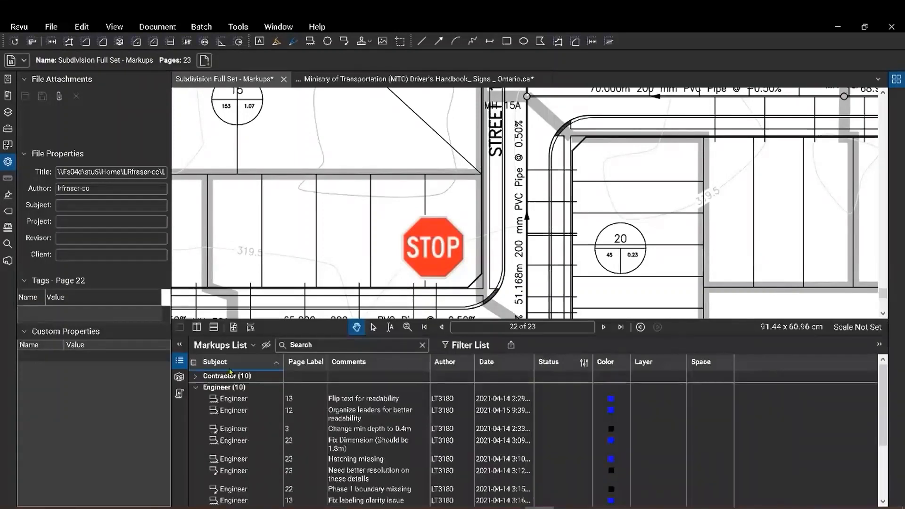
{"action": "left_click", "coordinate": [195, 388]}
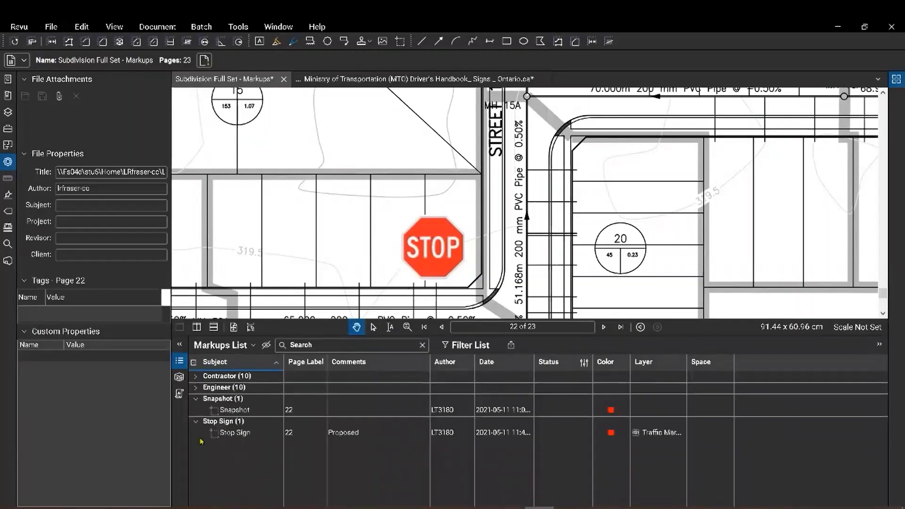
{"action": "left_click", "coordinate": [228, 422]}
{"action": "left_click", "coordinate": [224, 423]}
Pan to the upper and lower stop signs, hide the Markups List, and show Traffic Markups.
{"action": "left_click_drag", "start_coordinate": [559, 186], "coordinate": [495, 278]}
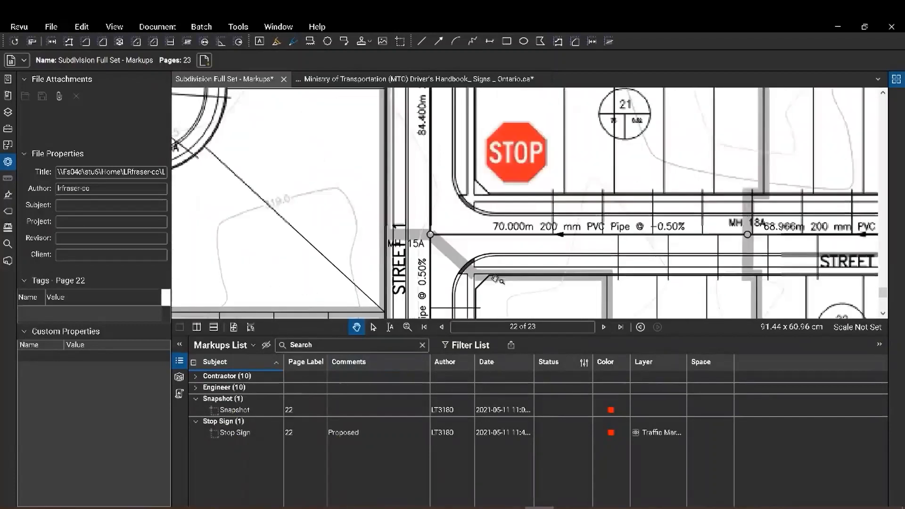
{"action": "left_click_drag", "start_coordinate": [563, 154], "coordinate": [518, 224]}
{"action": "left_click", "coordinate": [472, 227]}
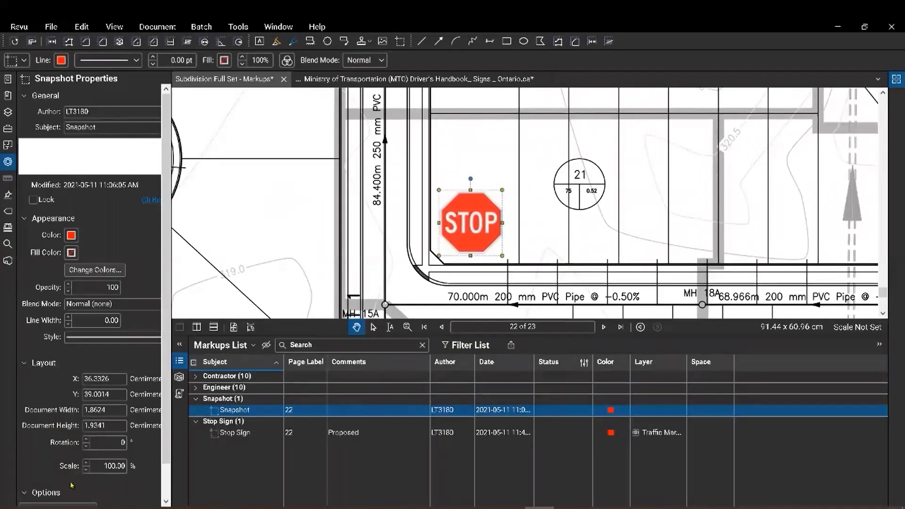
{"action": "left_click", "coordinate": [179, 361]}
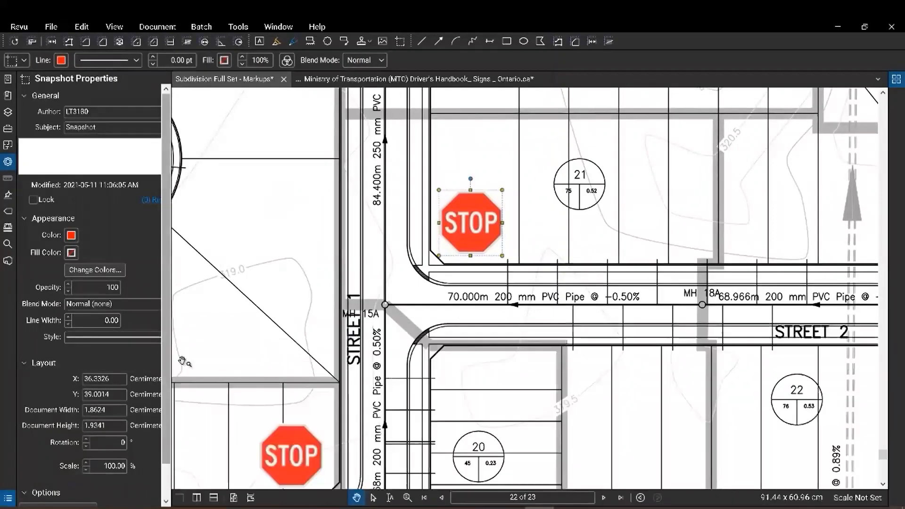
{"action": "left_click_drag", "start_coordinate": [332, 434], "coordinate": [490, 336]}
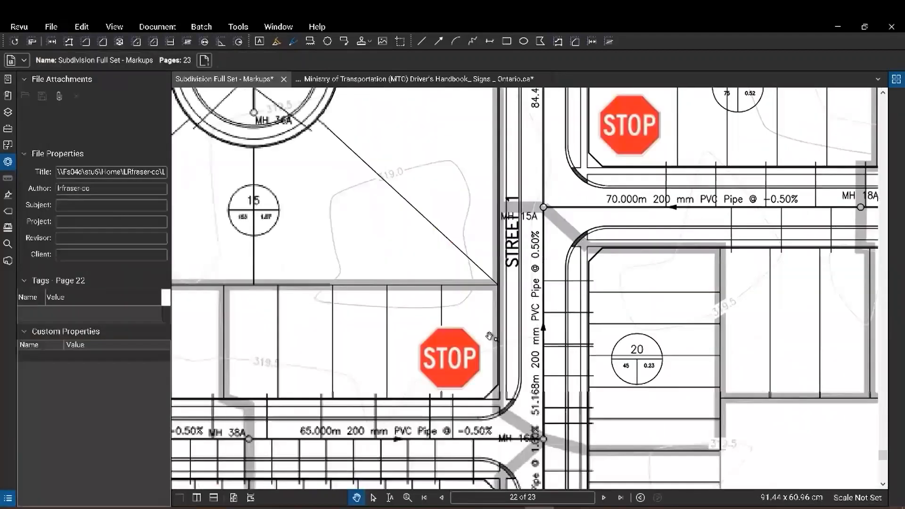
{"action": "left_click", "coordinate": [450, 377]}
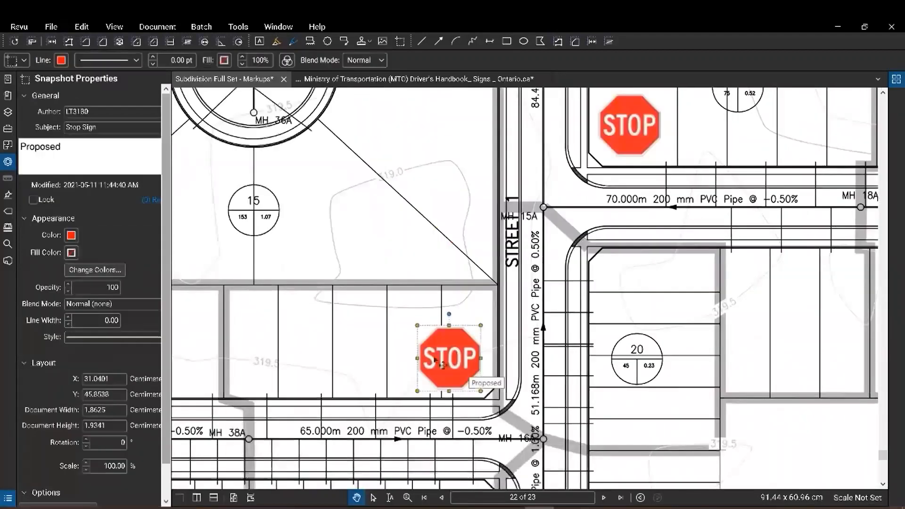
{"action": "left_click", "coordinate": [9, 129]}
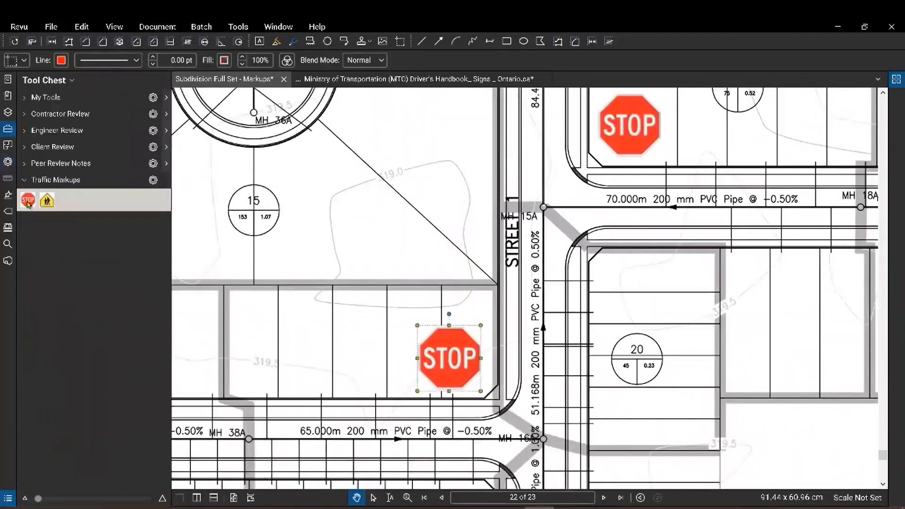
Delete the old Stop tool from the Traffic Markups set.
{"action": "left_click", "coordinate": [28, 201]}
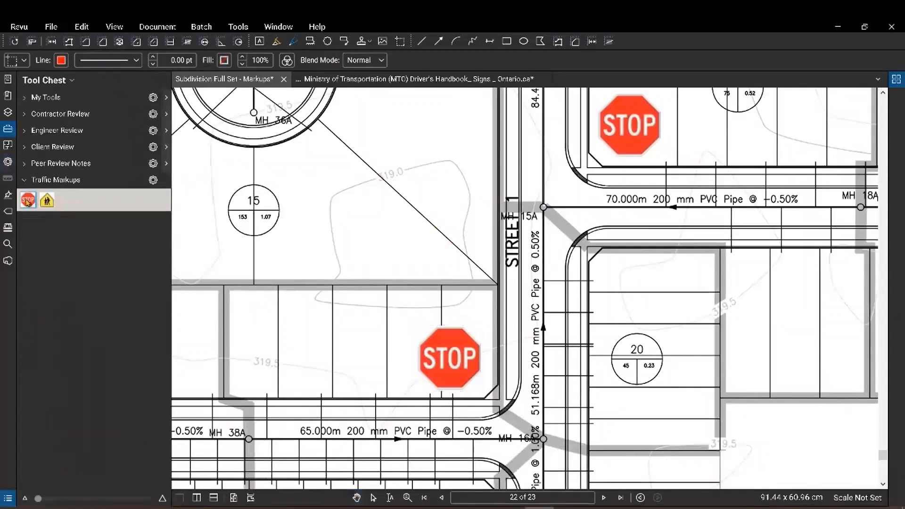
{"action": "right_click", "coordinate": [28, 202]}
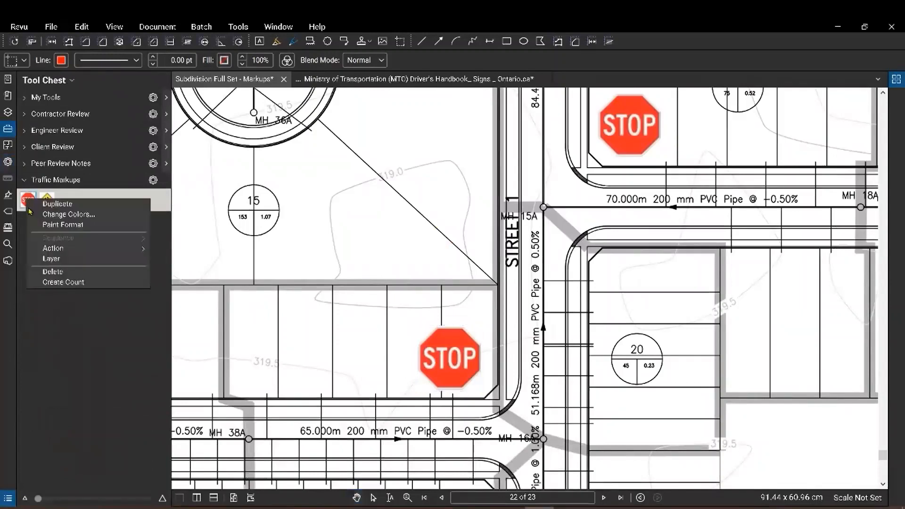
{"action": "left_click", "coordinate": [62, 272]}
Add the lower STOP sign markup on the plan to the Traffic Markups tool set.
{"action": "left_click", "coordinate": [454, 373]}
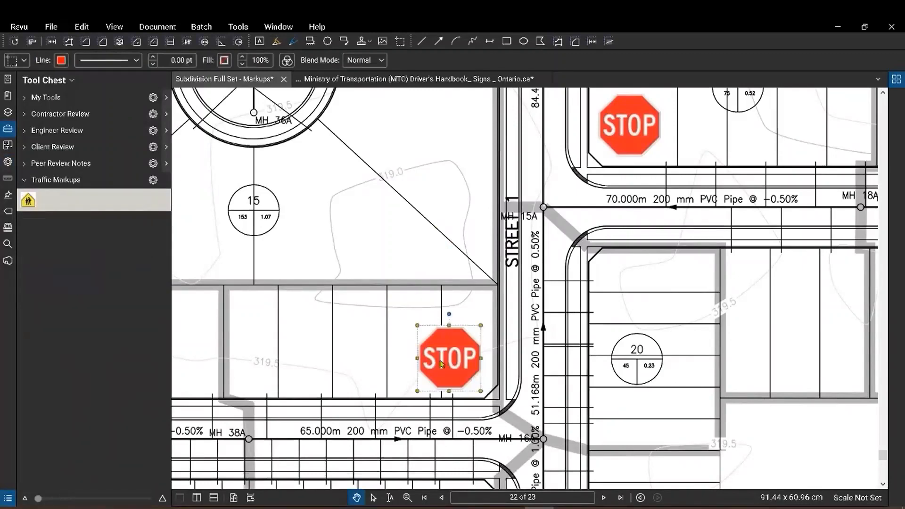
{"action": "right_click", "coordinate": [442, 364]}
{"action": "mouse_move", "coordinate": [558, 466]}
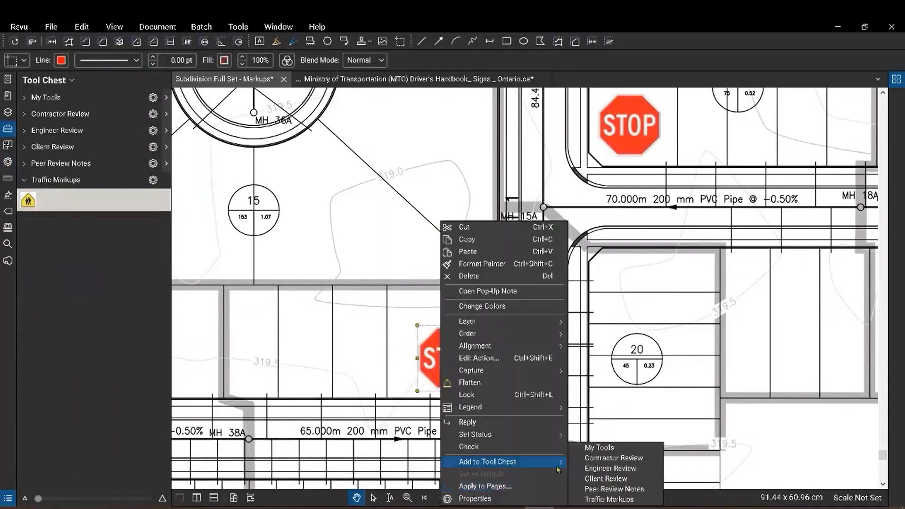
{"action": "left_click", "coordinate": [613, 499]}
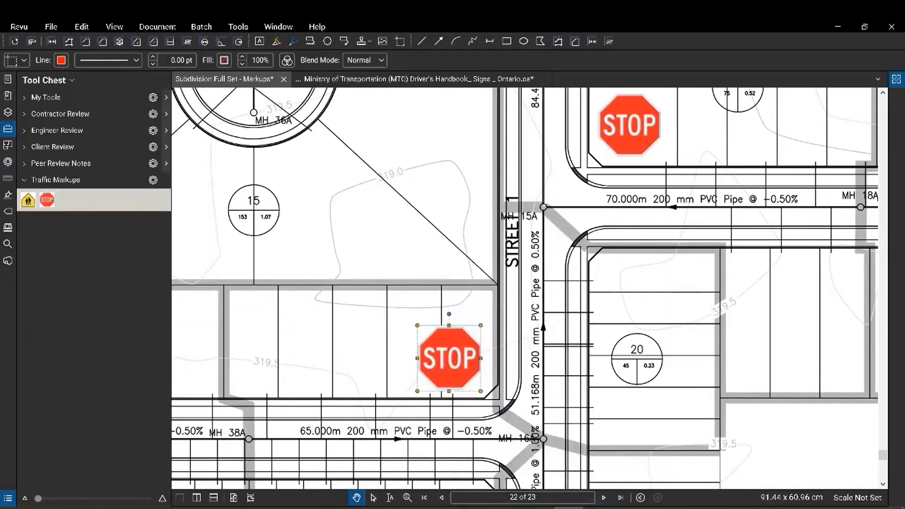
{"action": "left_click", "coordinate": [833, 425]}
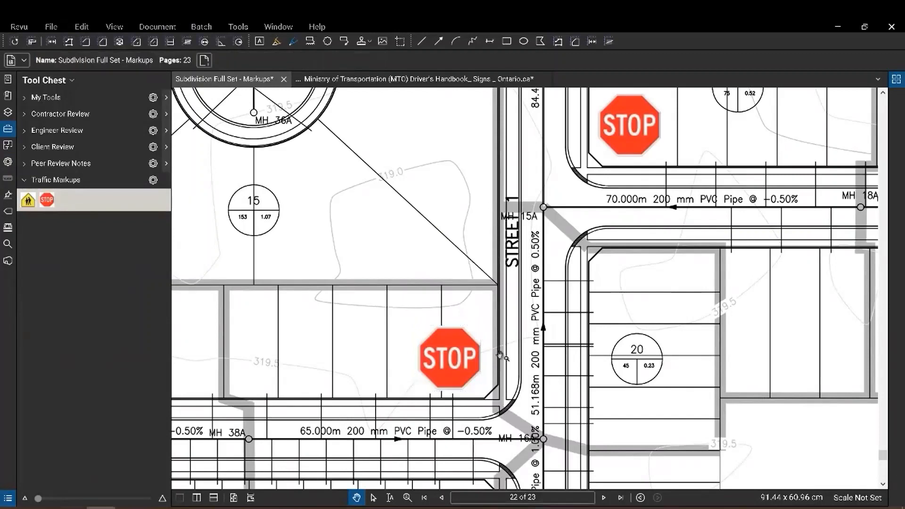
{"action": "left_click", "coordinate": [633, 146]}
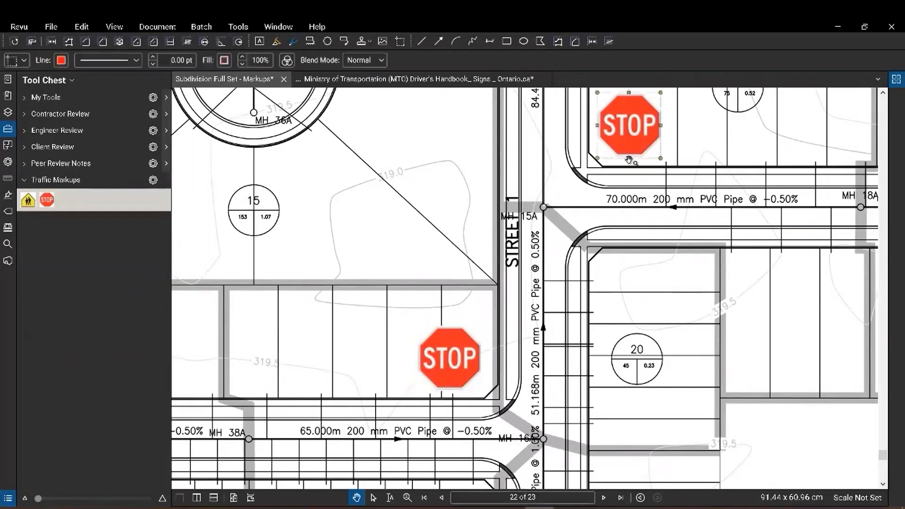
Delete the upper STOP sign, then paste lower-sign copies at the upper corner and beside MH 15A.
{"action": "key", "text": "Delete"}
{"action": "left_click", "coordinate": [472, 357]}
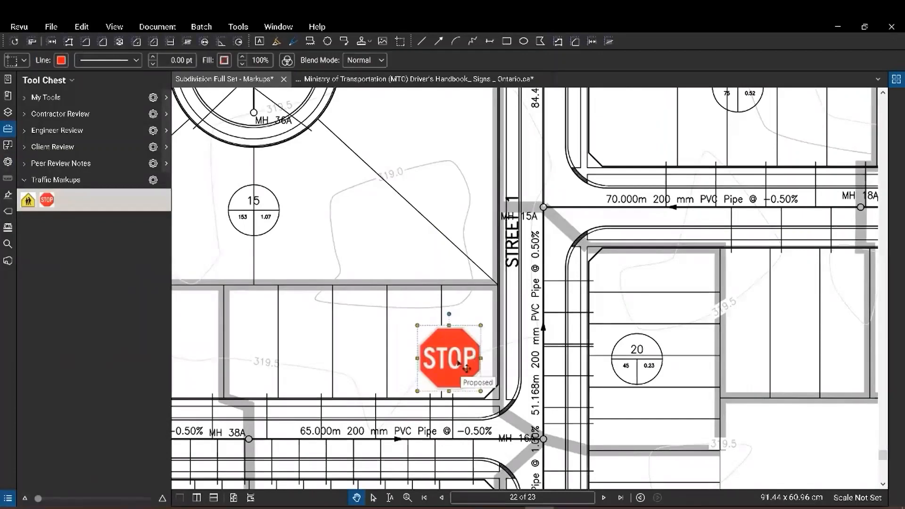
{"action": "key", "text": "ctrl+v"}
{"action": "left_click_drag", "start_coordinate": [647, 152], "coordinate": [633, 133]}
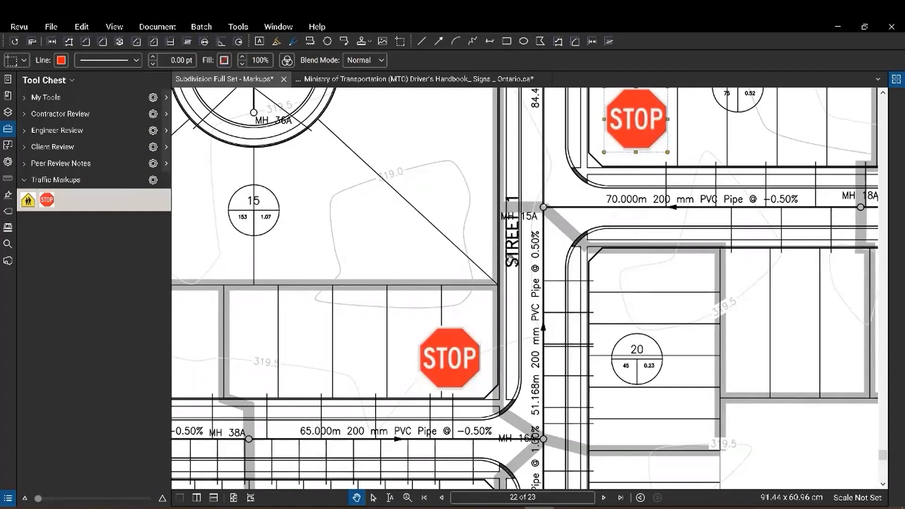
{"action": "key", "text": "ctrl+v"}
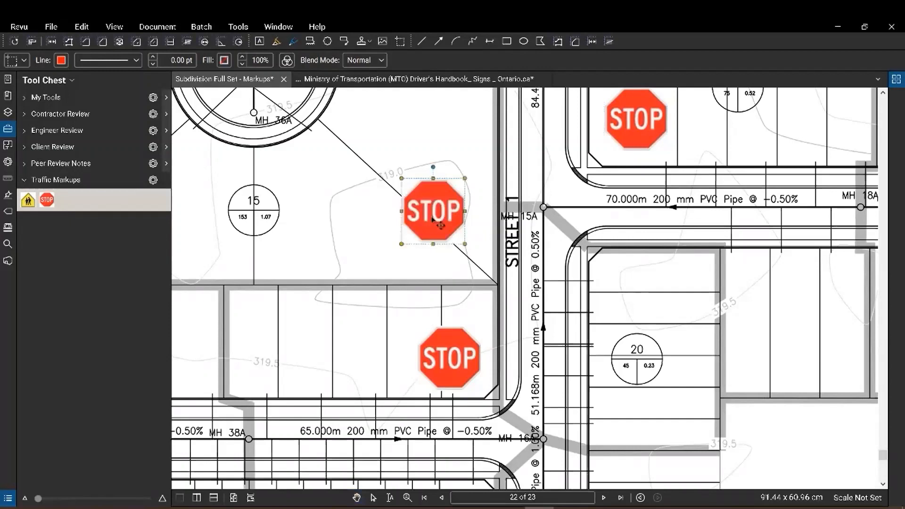
{"action": "left_click_drag", "start_coordinate": [432, 218], "coordinate": [433, 239]}
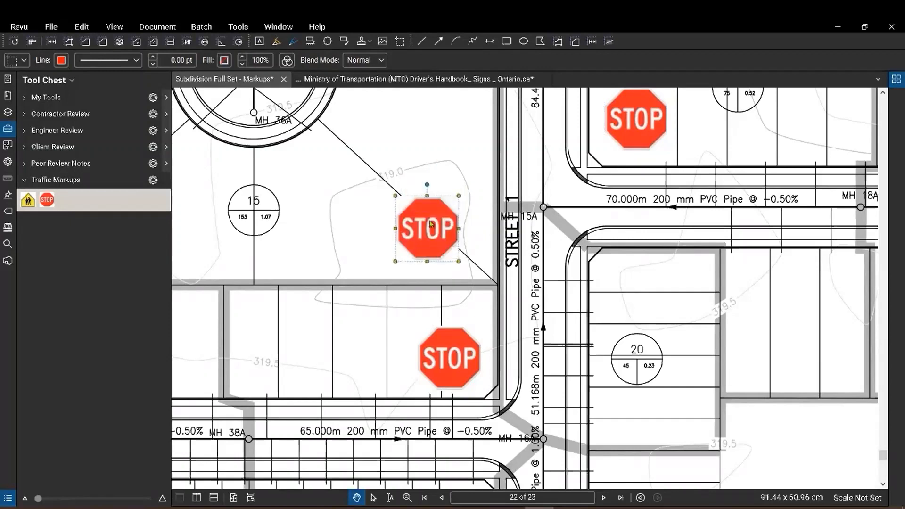
Apply Grayscale colour processing with Process Images on to the STOP sign beside MH 15A.
{"action": "right_click", "coordinate": [430, 223]}
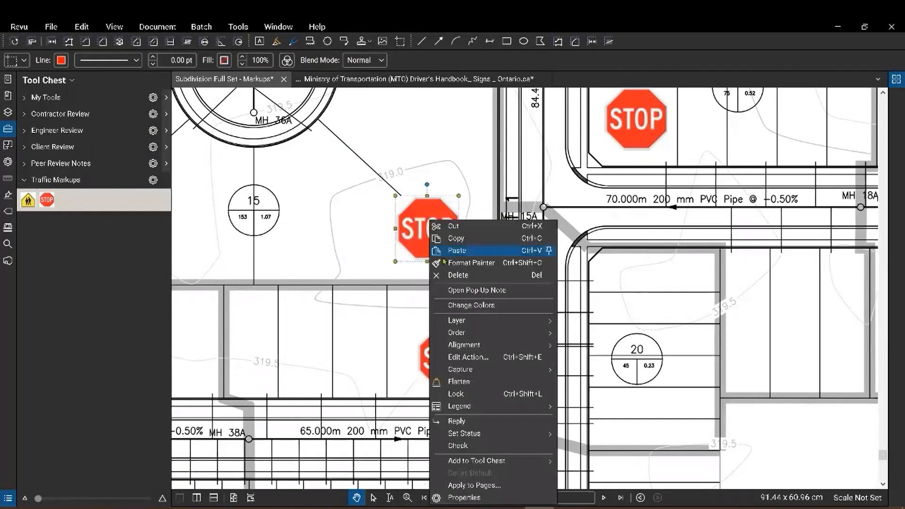
{"action": "left_click", "coordinate": [484, 305]}
{"action": "left_click", "coordinate": [459, 127]}
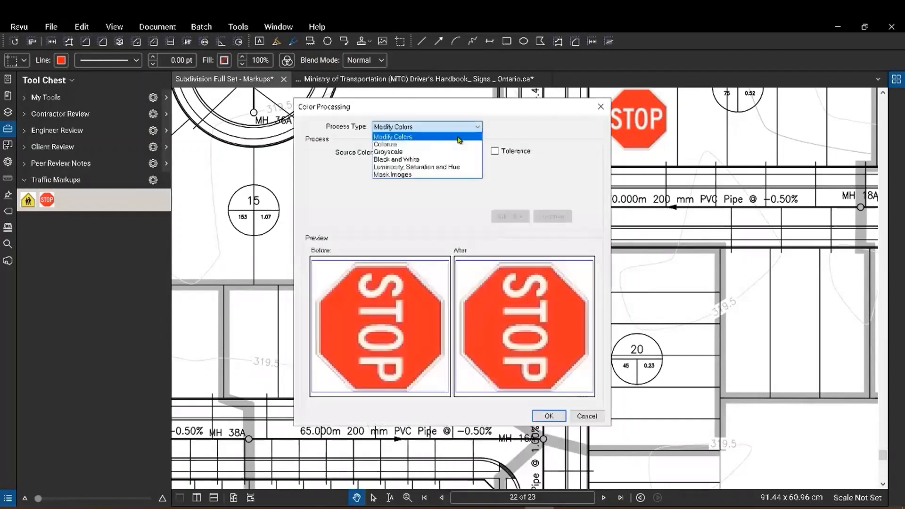
{"action": "left_click", "coordinate": [388, 151]}
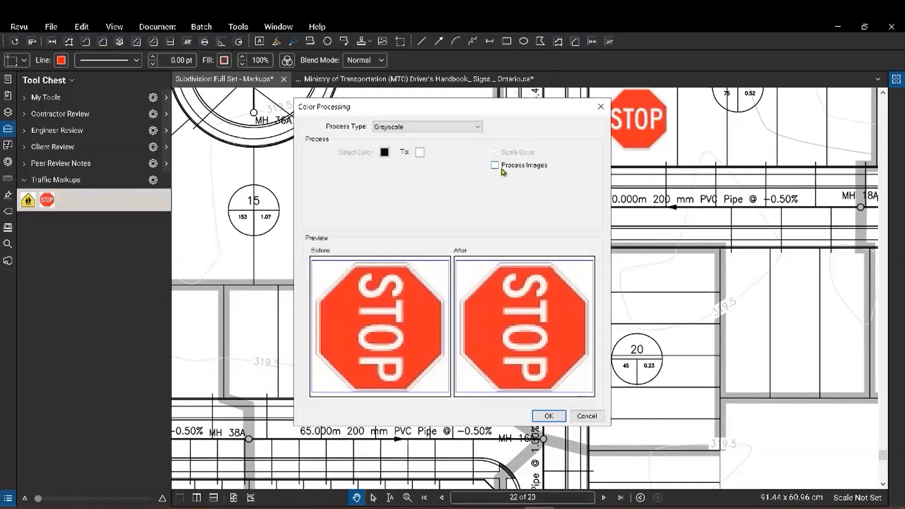
{"action": "left_click", "coordinate": [496, 166]}
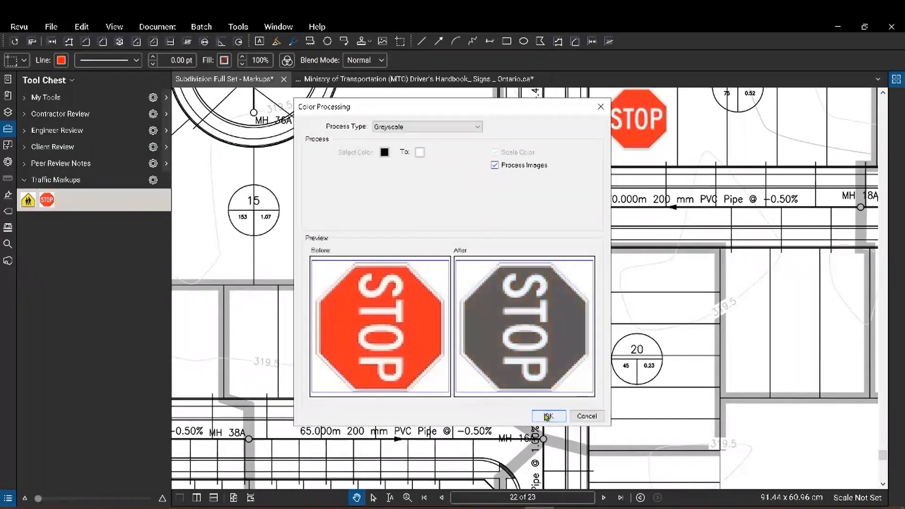
{"action": "left_click", "coordinate": [548, 417]}
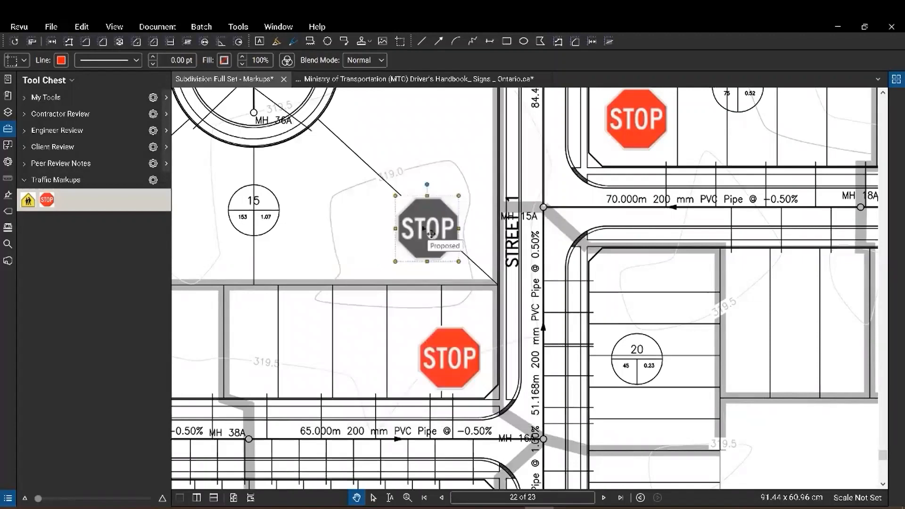
Change the grey STOP sign's comment from 'Proposed' to 'Existing'.
{"action": "left_click", "coordinate": [9, 162]}
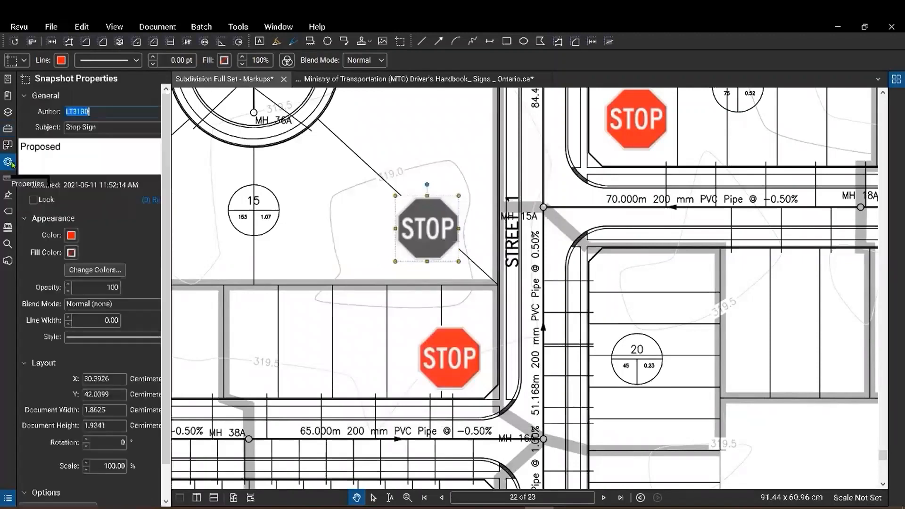
{"action": "left_click_drag", "start_coordinate": [94, 153], "coordinate": [18, 150]}
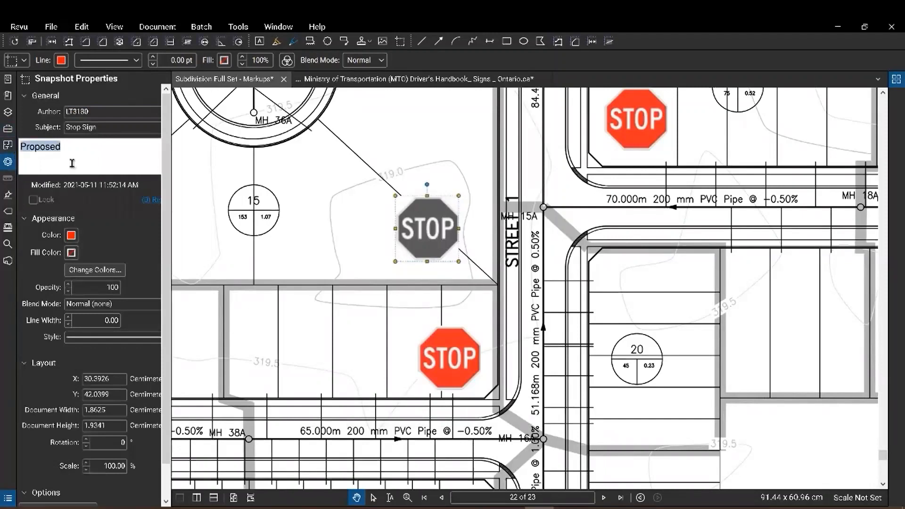
{"action": "type", "text": "Existing"}
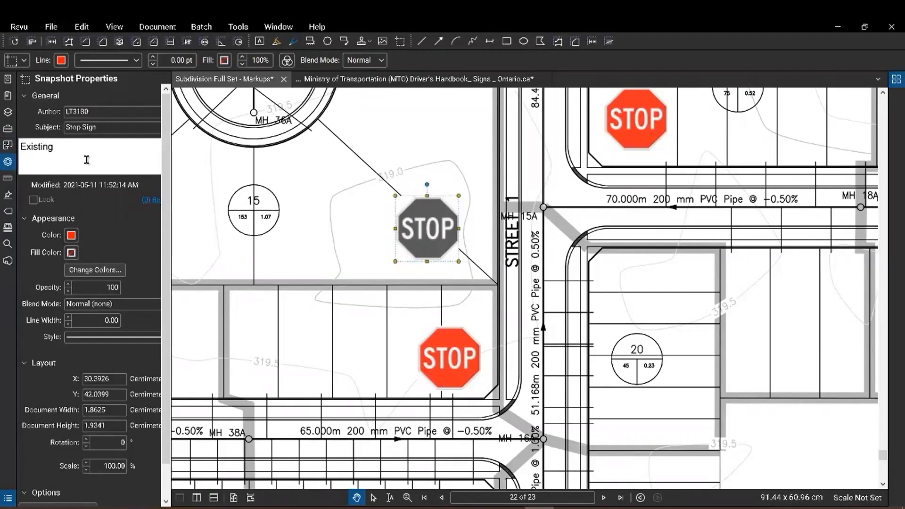
{"action": "left_click", "coordinate": [317, 197]}
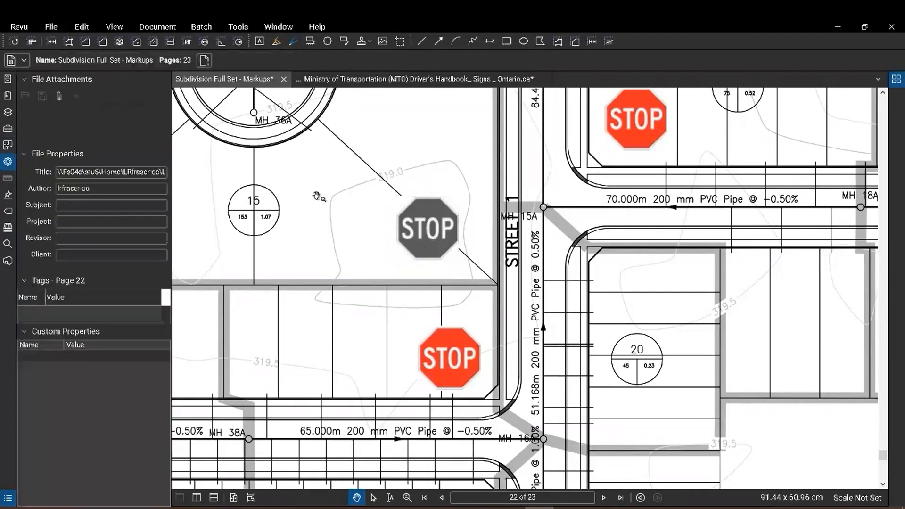
Save the grey STOP sign as a third tool in the Traffic Markups set.
{"action": "left_click", "coordinate": [7, 129]}
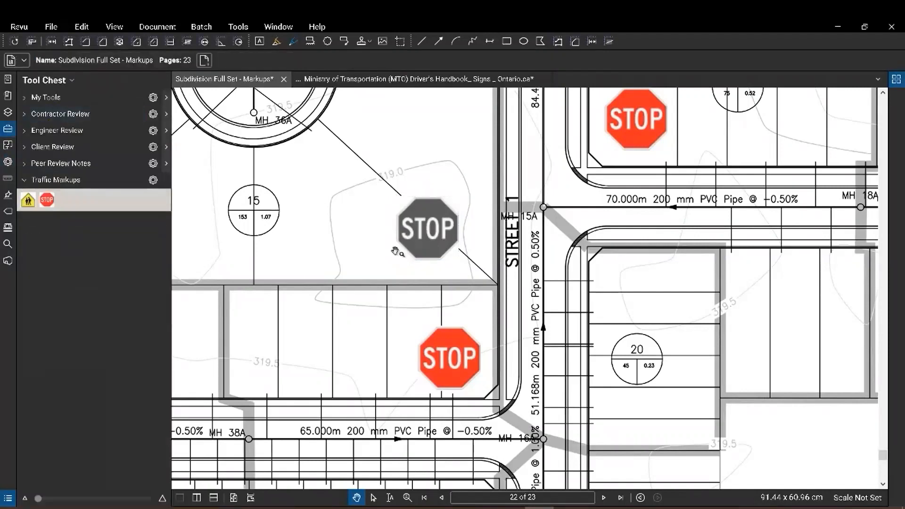
{"action": "left_click", "coordinate": [419, 232]}
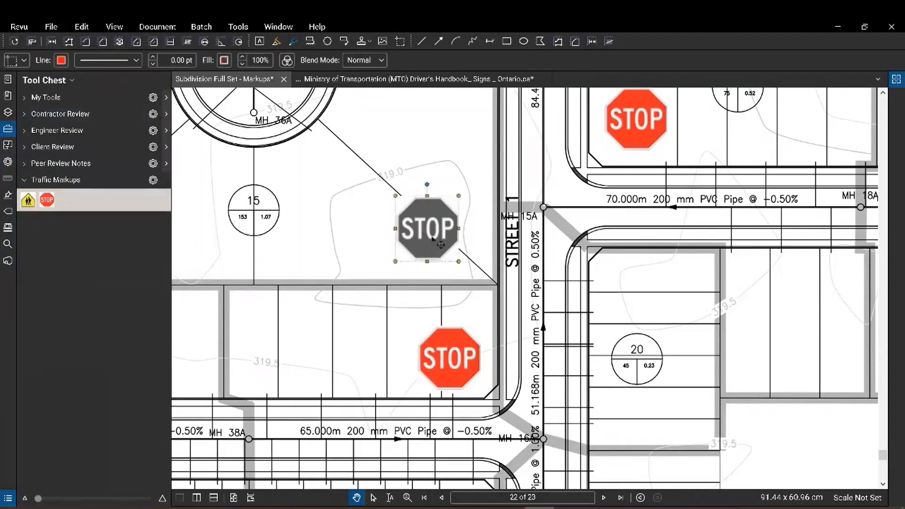
{"action": "right_click", "coordinate": [431, 231]}
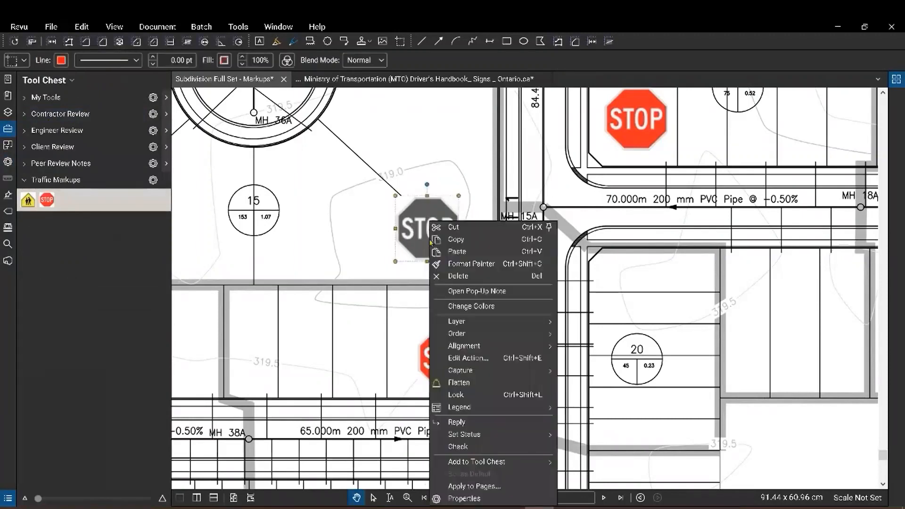
{"action": "mouse_move", "coordinate": [473, 467]}
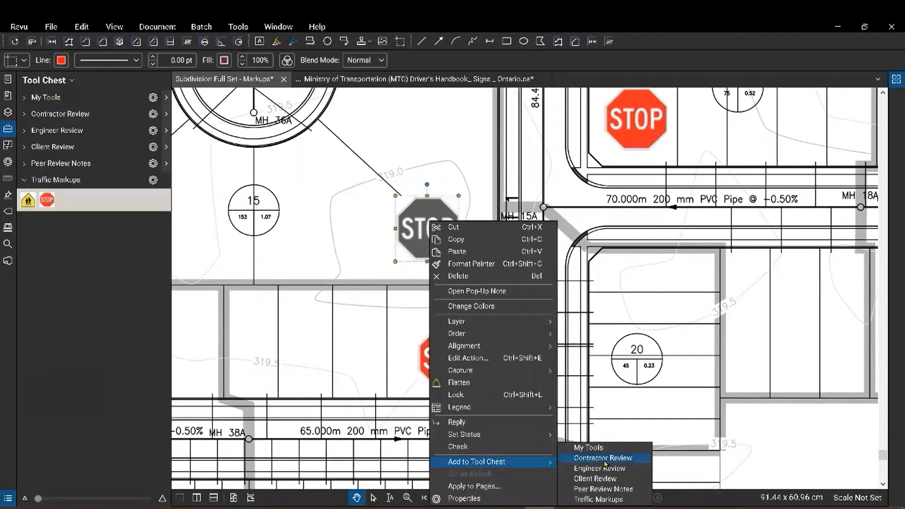
{"action": "left_click", "coordinate": [599, 499]}
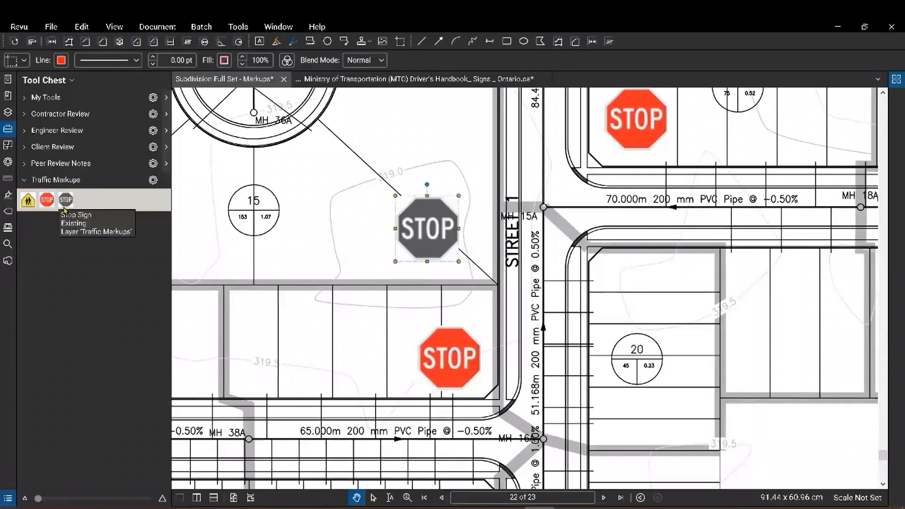
Move the grey stop sign to the Street 10 corner beside lot 18.
{"action": "scroll", "coordinate": [493, 210], "scroll_direction": "down", "scroll_amount": 2}
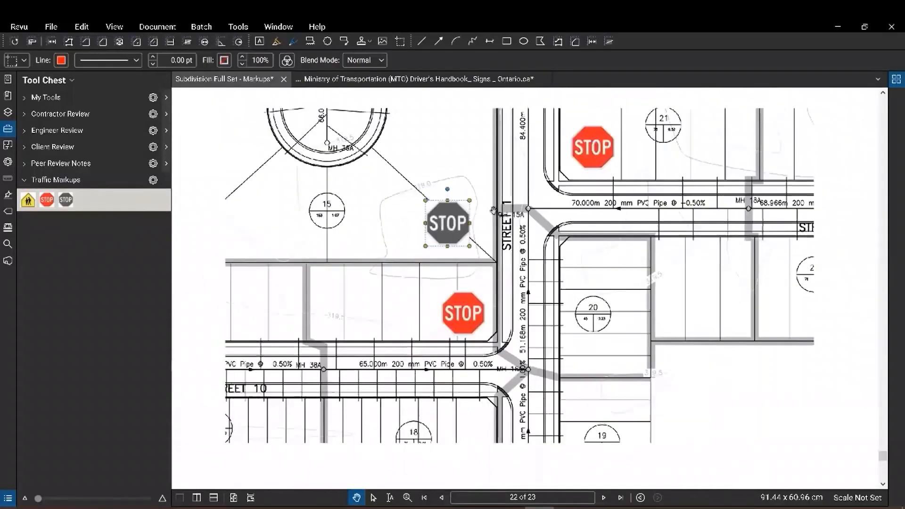
{"action": "scroll", "coordinate": [493, 211], "scroll_direction": "down", "scroll_amount": 1}
{"action": "mouse_move", "coordinate": [493, 210]}
{"action": "left_mouse_down"}
{"action": "mouse_move", "coordinate": [489, 122]}
{"action": "mouse_move", "coordinate": [564, 327]}
{"action": "mouse_move", "coordinate": [513, 338]}
{"action": "mouse_move", "coordinate": [470, 331]}
{"action": "left_mouse_up"}
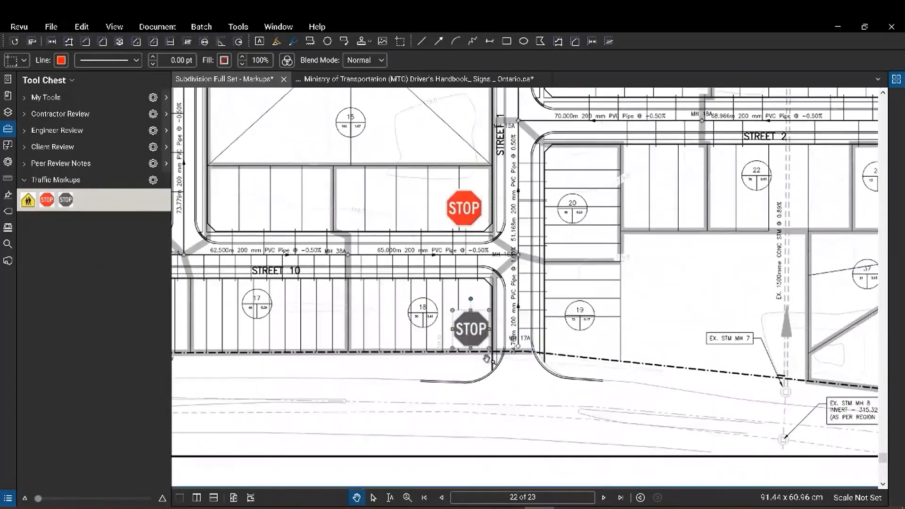
{"action": "scroll", "coordinate": [559, 260], "scroll_direction": "up", "scroll_amount": 1}
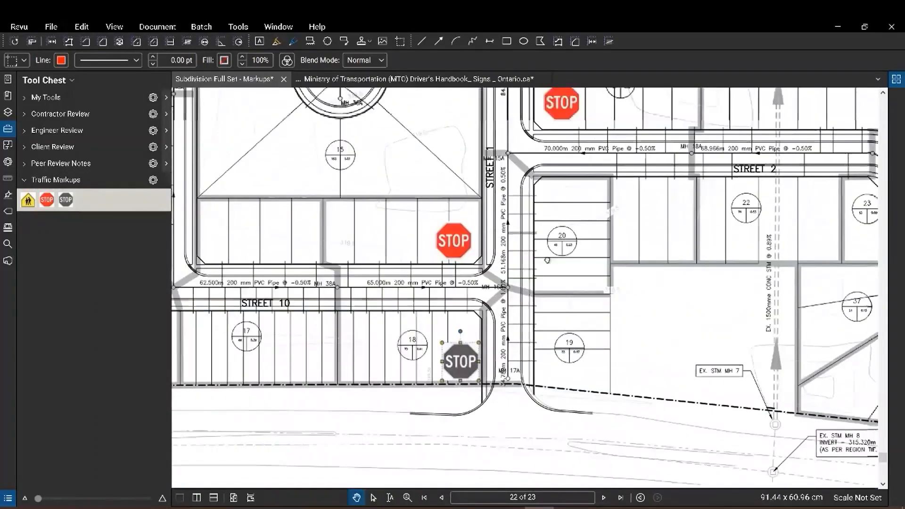
{"action": "scroll", "coordinate": [423, 295], "scroll_direction": "up", "scroll_amount": 1}
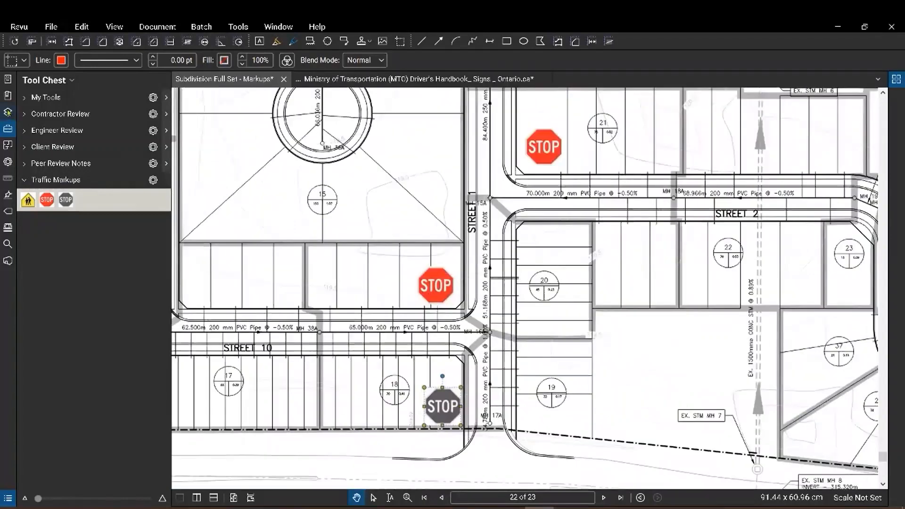
Toggle the Traffic Markups layer off and back on, then open the Markups List.
{"action": "left_click", "coordinate": [8, 112]}
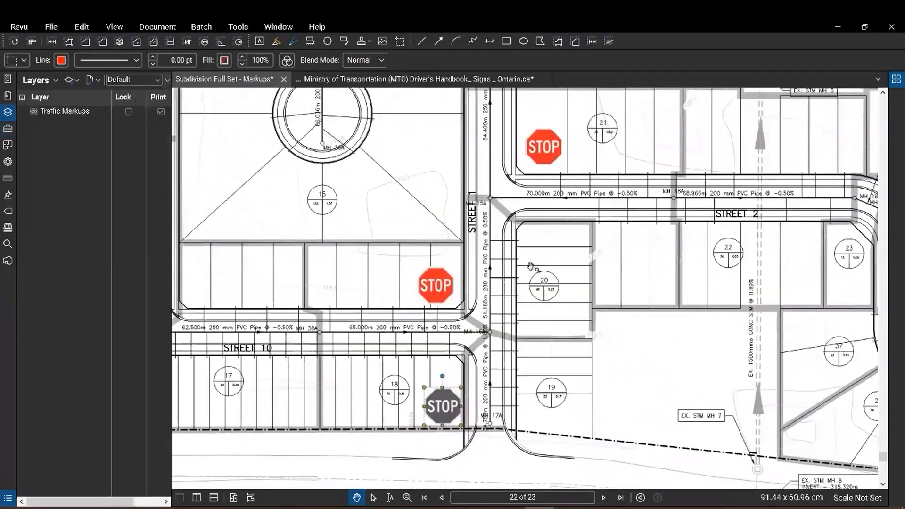
{"action": "left_click", "coordinate": [33, 112]}
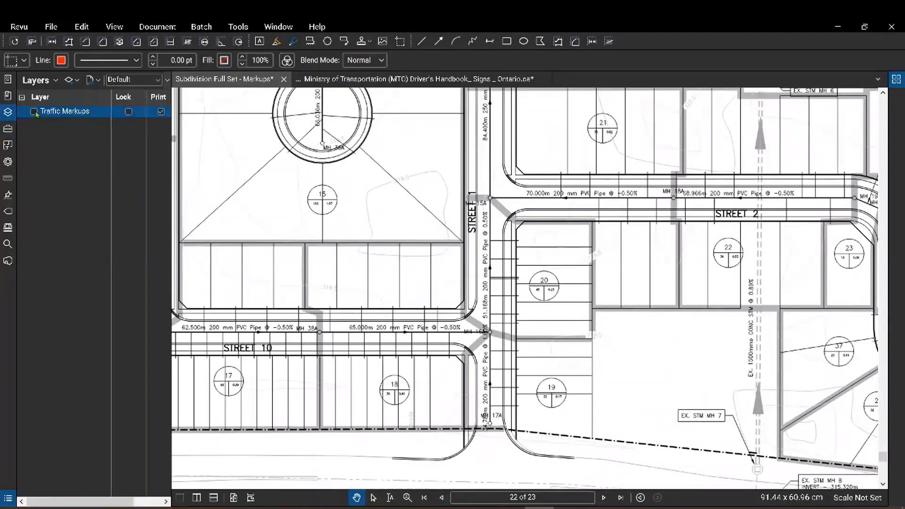
{"action": "left_click", "coordinate": [34, 112]}
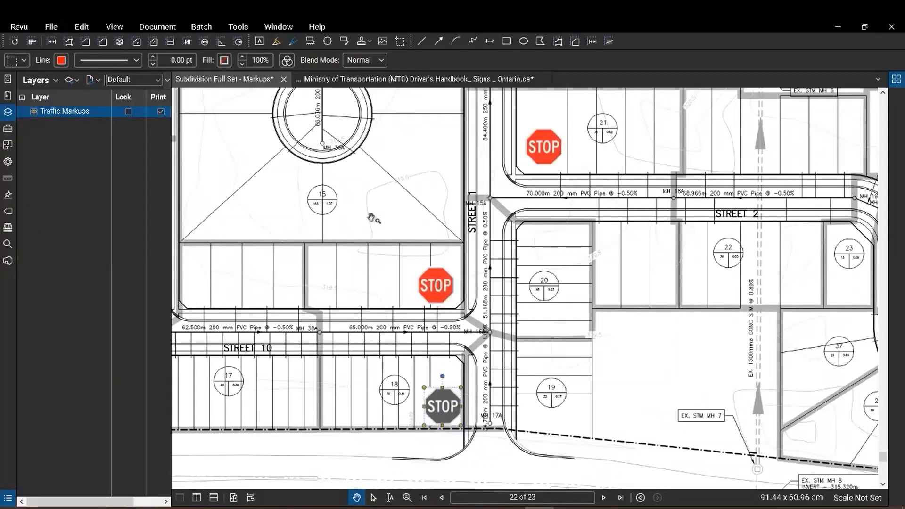
{"action": "left_click", "coordinate": [424, 381]}
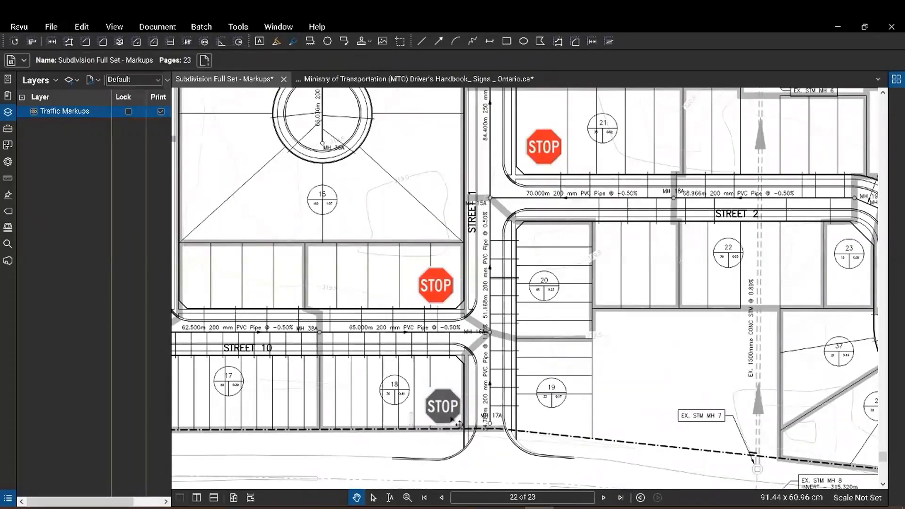
{"action": "left_click", "coordinate": [448, 298]}
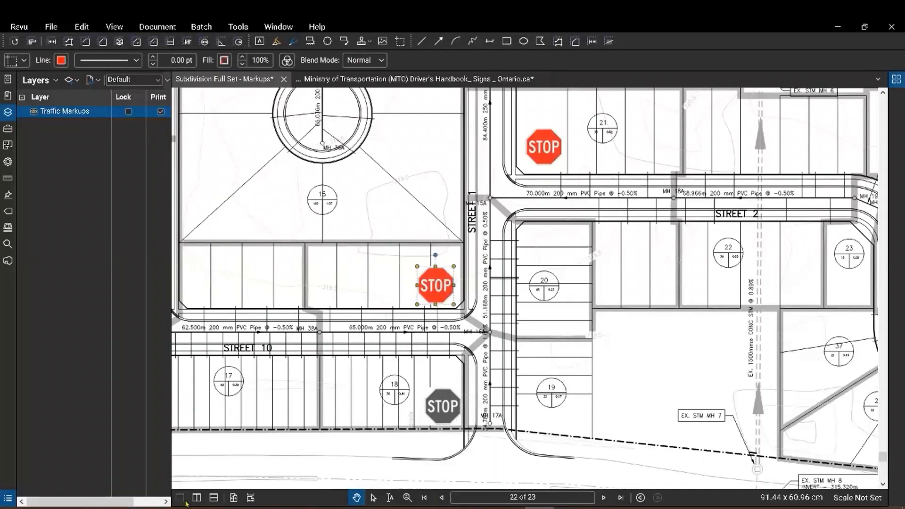
{"action": "left_click", "coordinate": [8, 498]}
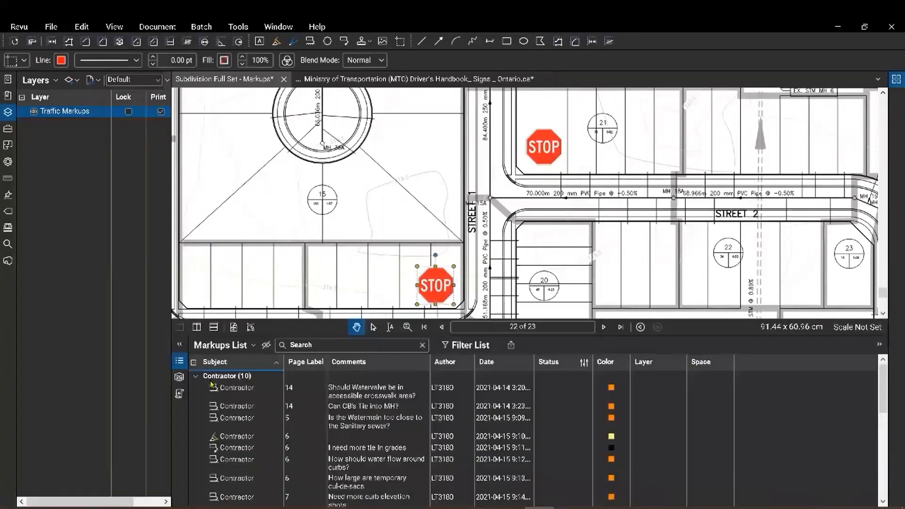
Collapse the Contractor (10) and Engineer (10) groups to reveal the three Stop Sign markups.
{"action": "left_click", "coordinate": [195, 376]}
{"action": "left_click", "coordinate": [196, 387]}
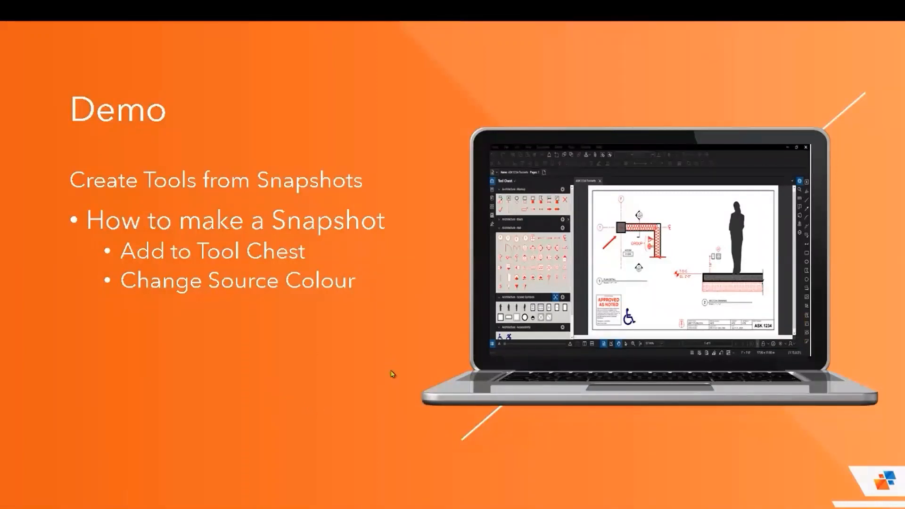
Advance the slides through Smarter Markups to the Custom Editable Stamps slide.
{"action": "left_click", "coordinate": [362, 339]}
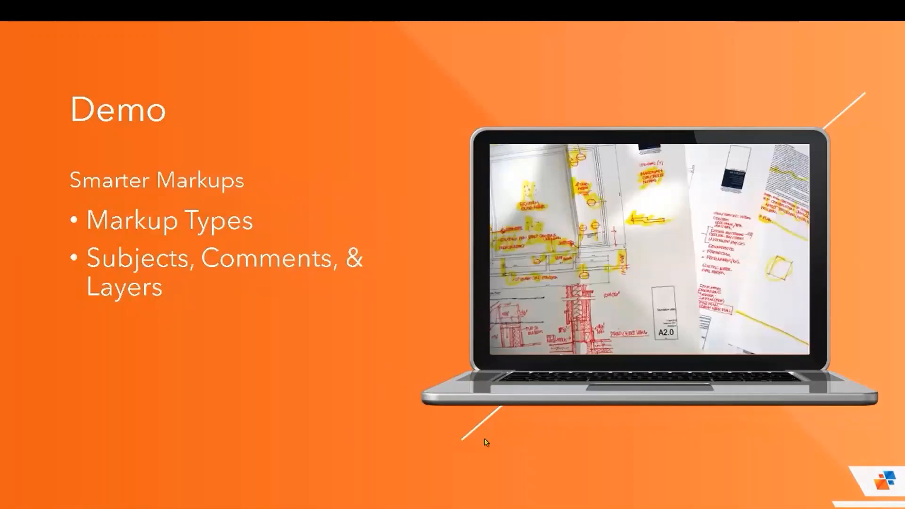
{"action": "left_click", "coordinate": [516, 435]}
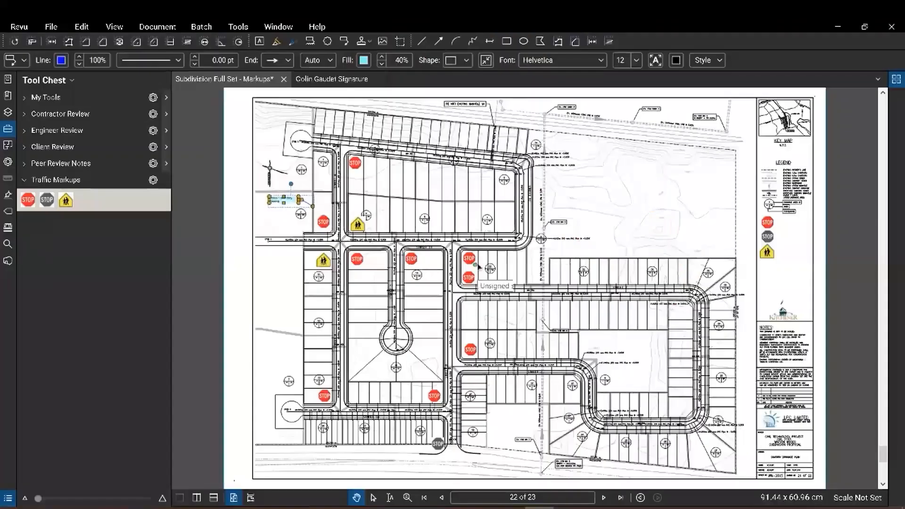
Hide the Tool Chest and place the Seal stamp above the Kitchener logo in the title block.
{"action": "left_click", "coordinate": [8, 130]}
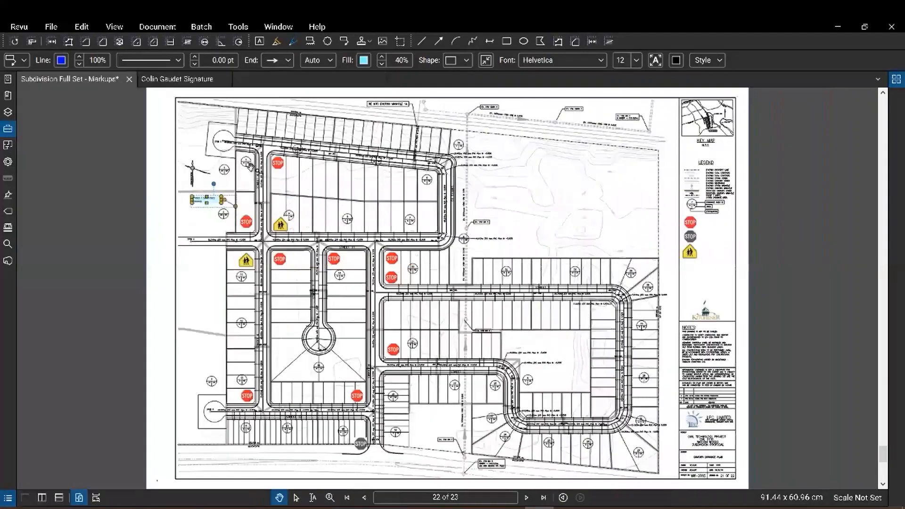
{"action": "left_click", "coordinate": [239, 27]}
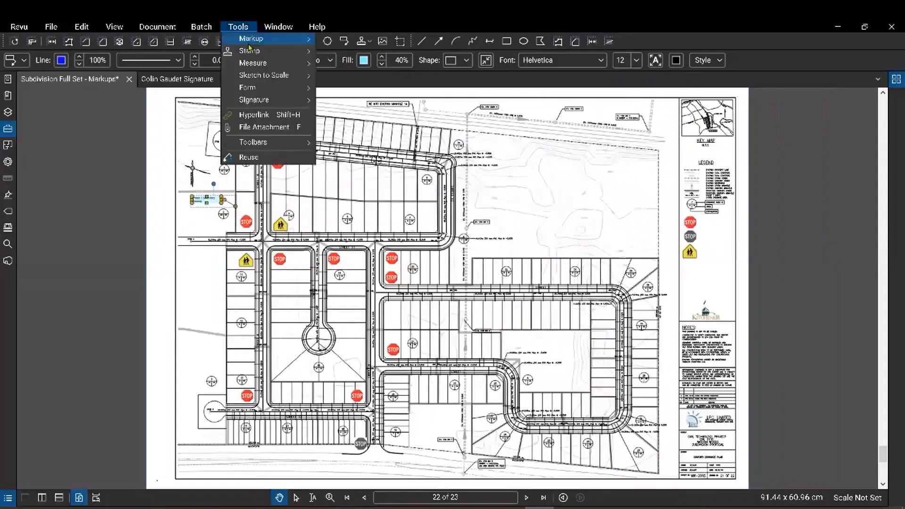
{"action": "mouse_move", "coordinate": [253, 51]}
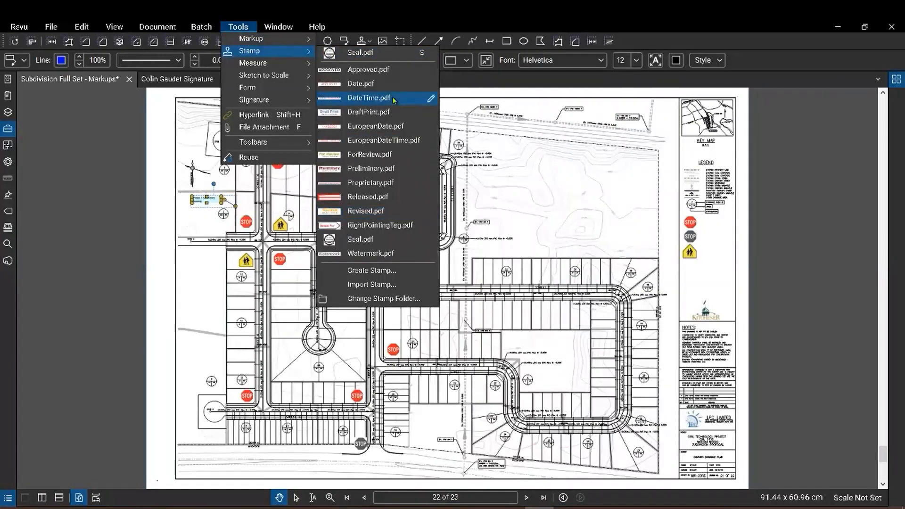
{"action": "left_click", "coordinate": [381, 52]}
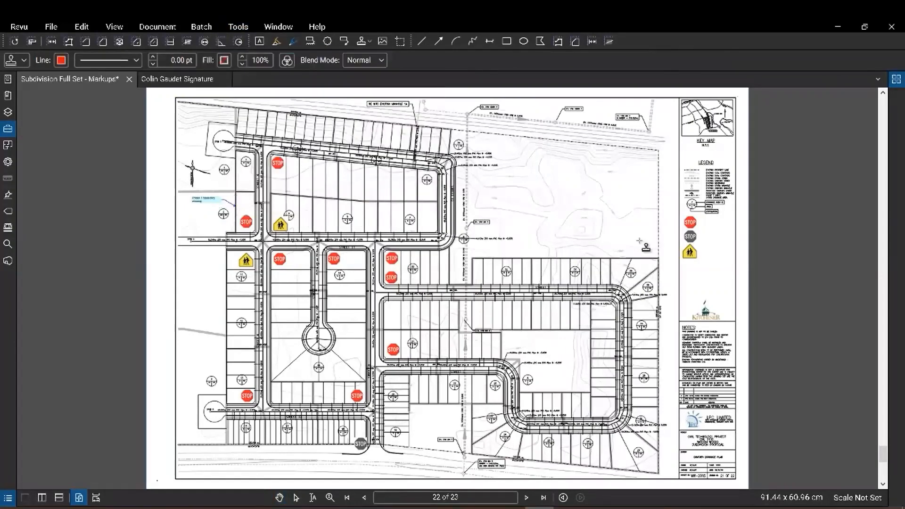
{"action": "scroll", "coordinate": [731, 311], "scroll_direction": "up", "scroll_amount": 4}
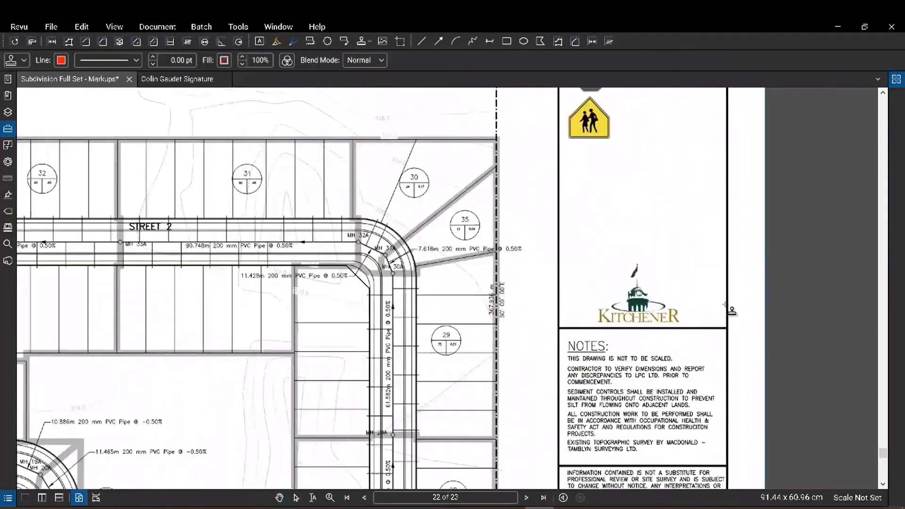
{"action": "left_click_drag", "start_coordinate": [582, 269], "coordinate": [707, 149]}
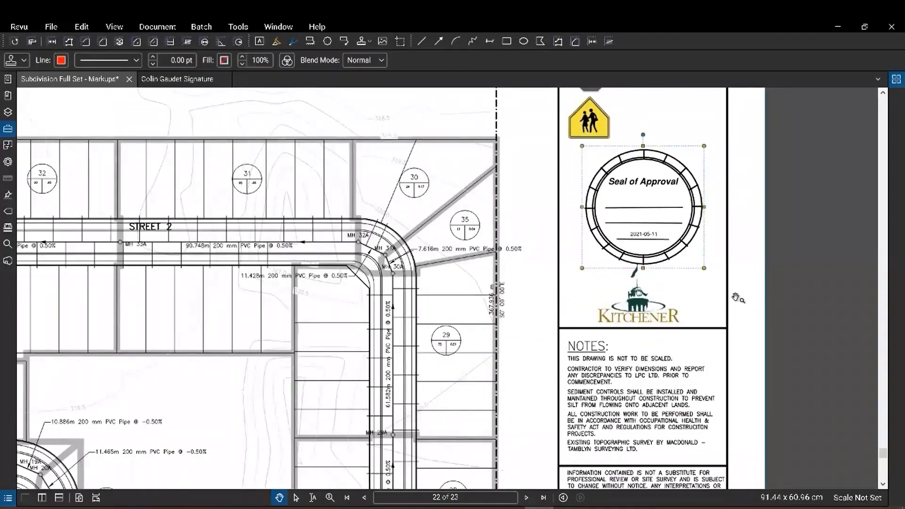
{"action": "scroll", "coordinate": [736, 298], "scroll_direction": "up", "scroll_amount": 3}
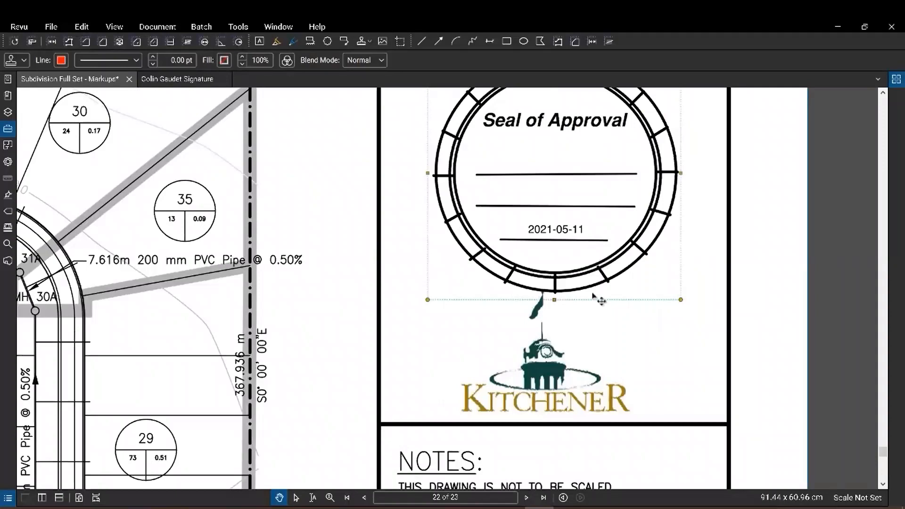
{"action": "scroll", "coordinate": [601, 300], "scroll_direction": "up", "scroll_amount": 2}
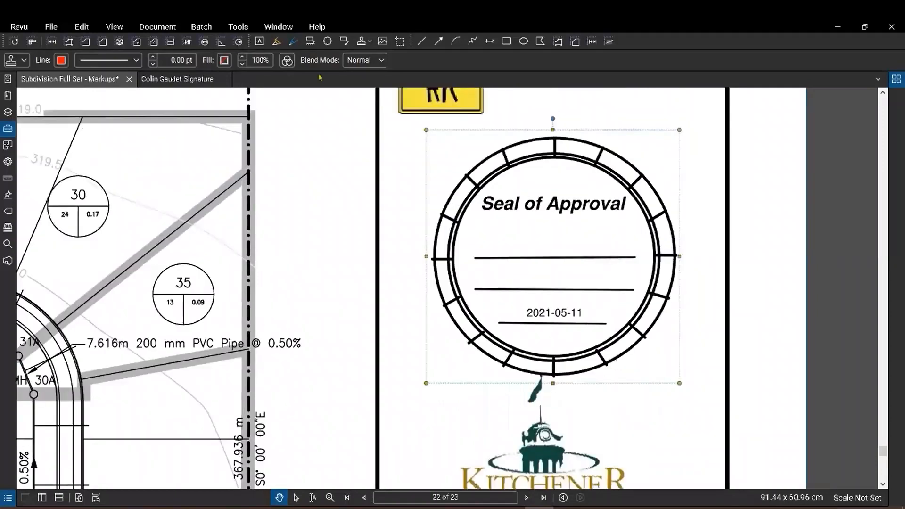
{"action": "left_click", "coordinate": [234, 27]}
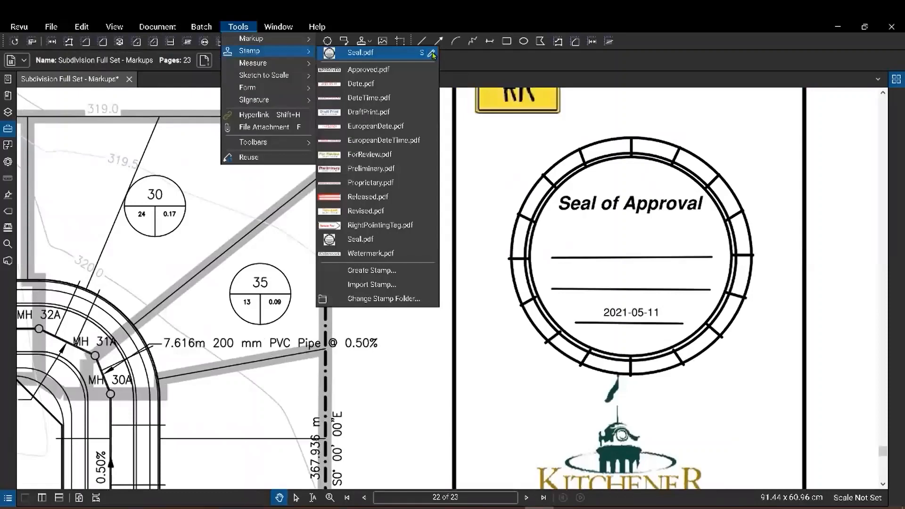
Open the Seal stamp file for editing.
{"action": "left_click", "coordinate": [432, 53]}
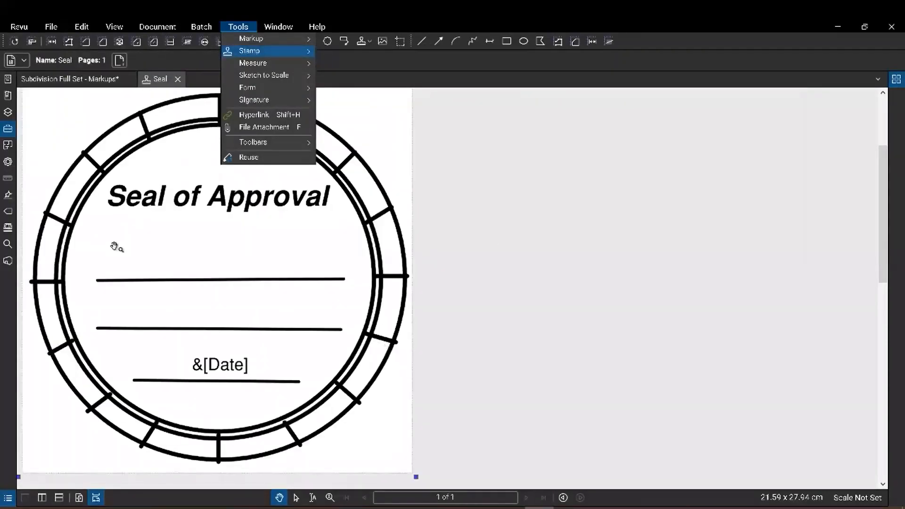
{"action": "left_click_drag", "start_coordinate": [309, 267], "coordinate": [312, 267]}
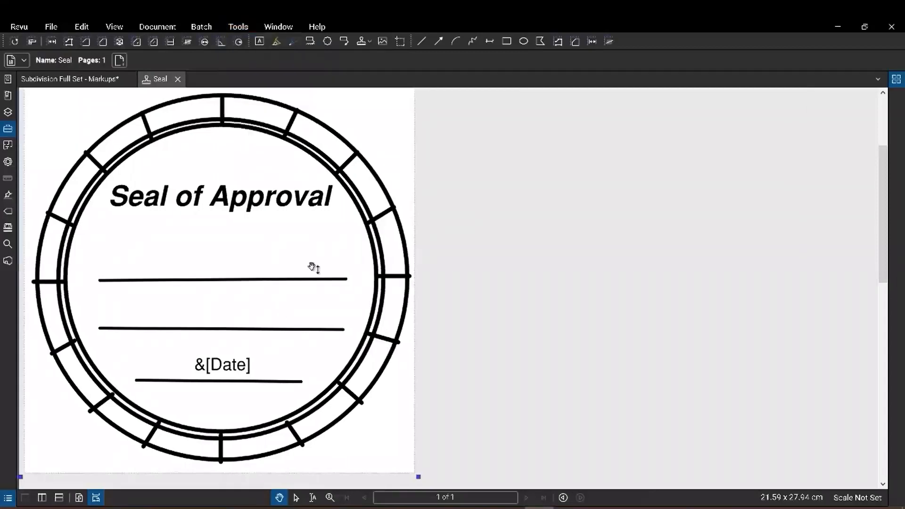
{"action": "scroll", "coordinate": [227, 243], "scroll_direction": "up", "scroll_amount": 2}
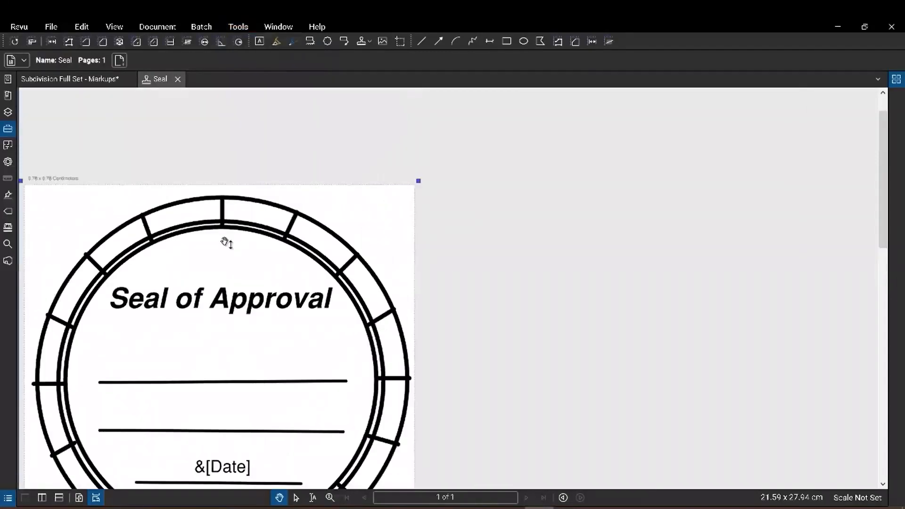
{"action": "scroll", "coordinate": [310, 221], "scroll_direction": "down", "scroll_amount": 2}
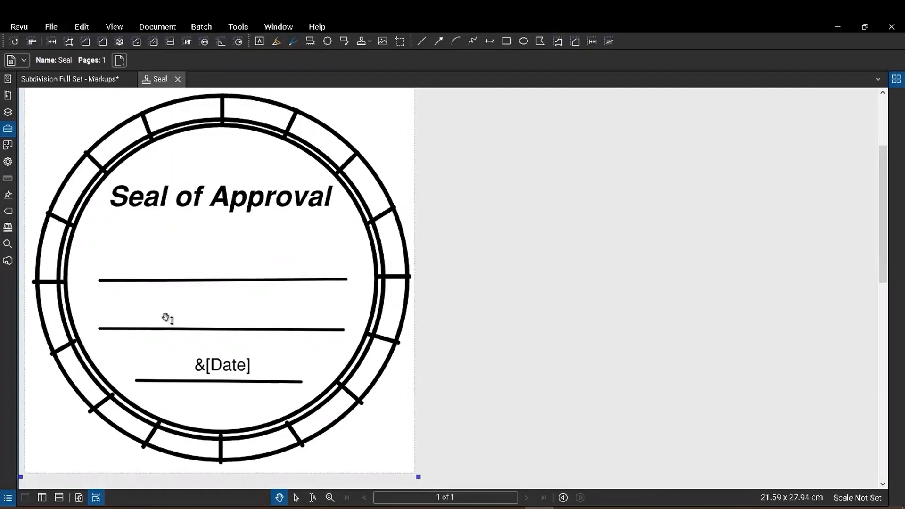
Add an Engineer Review text box with the signer's name between the seal's signature lines.
{"action": "left_click", "coordinate": [8, 129]}
{"action": "left_click", "coordinate": [25, 132]}
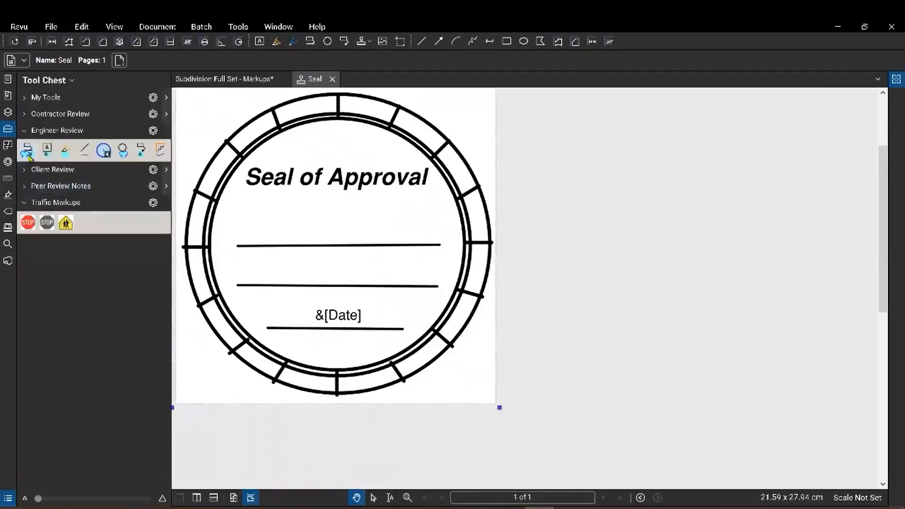
{"action": "left_click", "coordinate": [47, 150]}
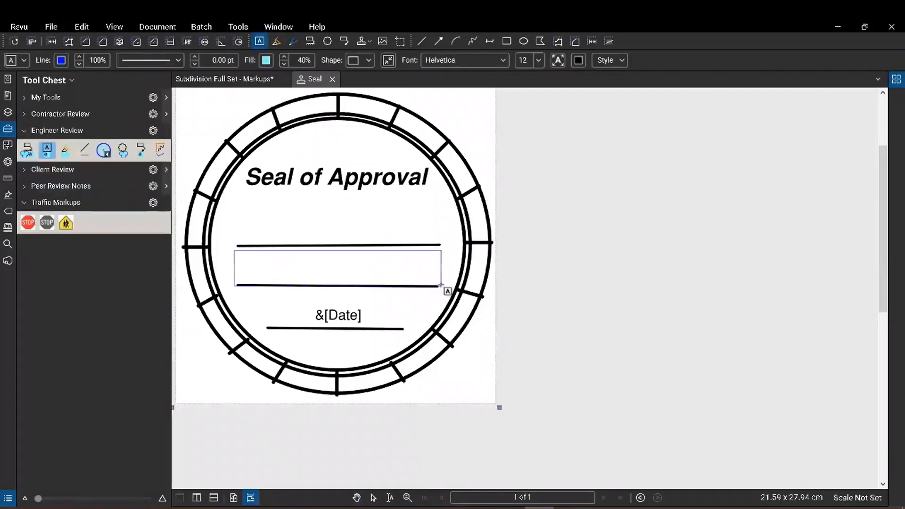
{"action": "left_click_drag", "start_coordinate": [441, 286], "coordinate": [442, 286]}
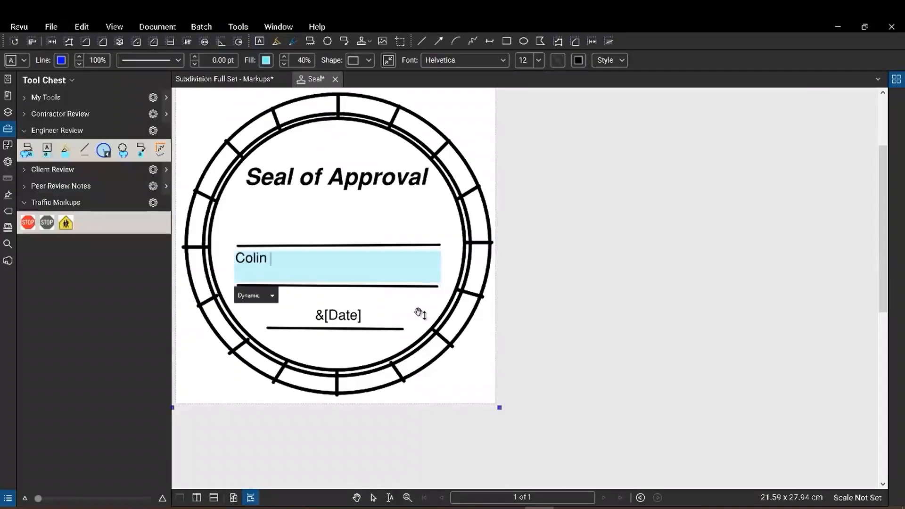
Set the name text to 18 pt, centred horizontally and vertically.
{"action": "key", "text": "ctrl+a"}
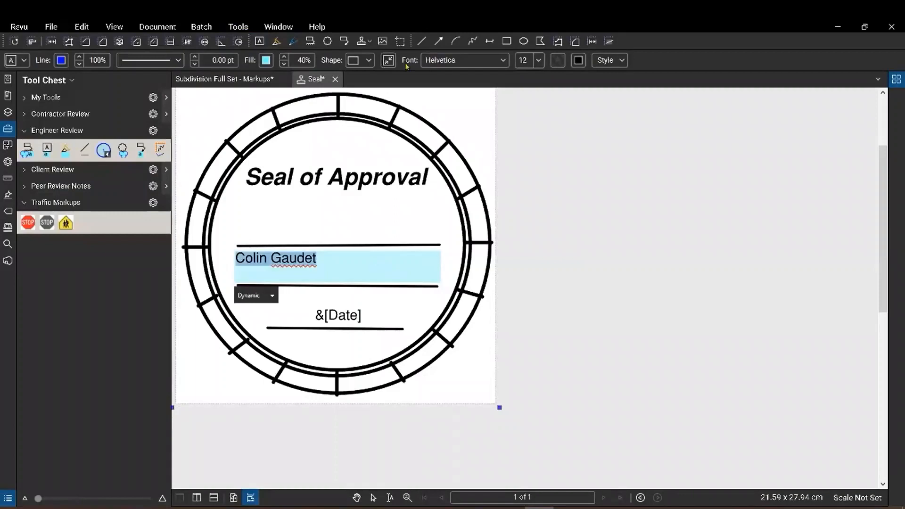
{"action": "left_click", "coordinate": [539, 62]}
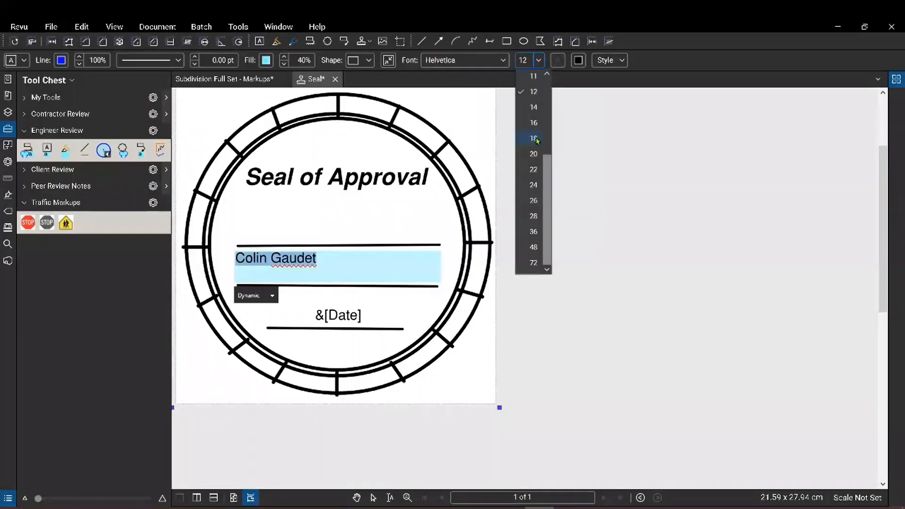
{"action": "left_click", "coordinate": [536, 139]}
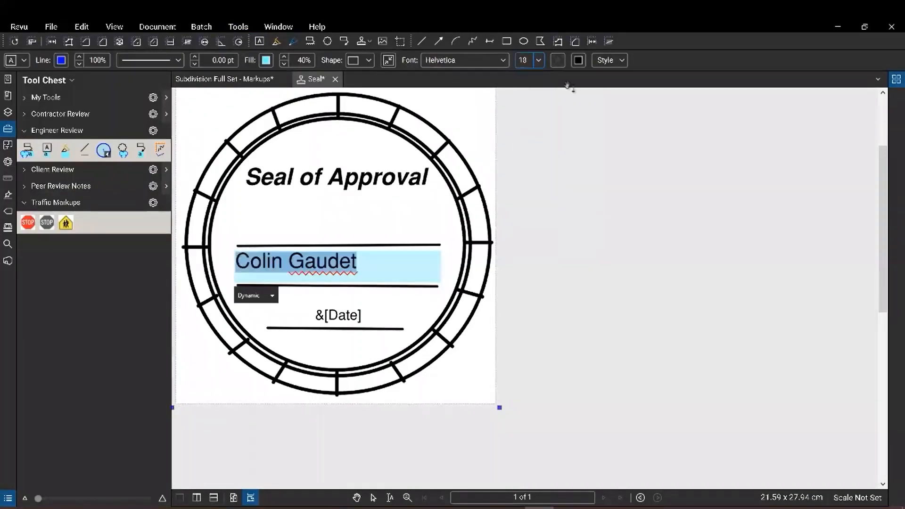
{"action": "left_click", "coordinate": [610, 61]}
{"action": "left_click", "coordinate": [671, 81]}
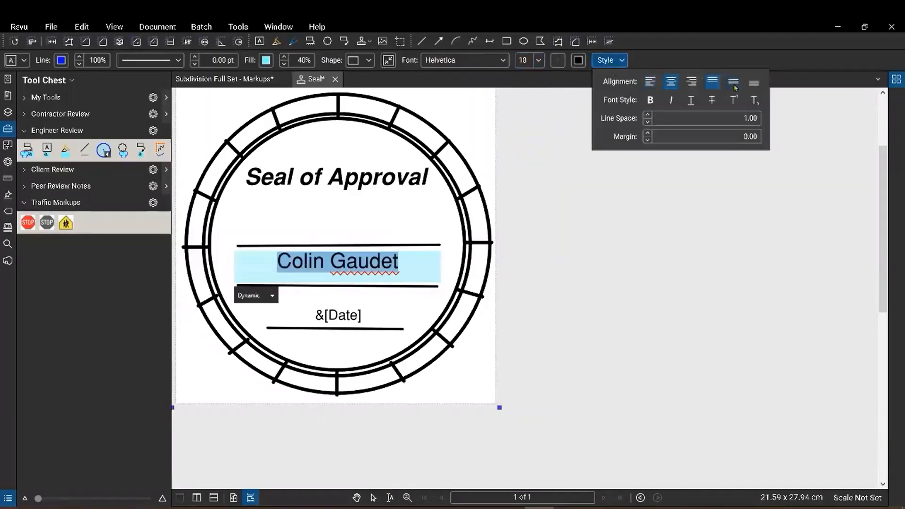
{"action": "left_click", "coordinate": [734, 83]}
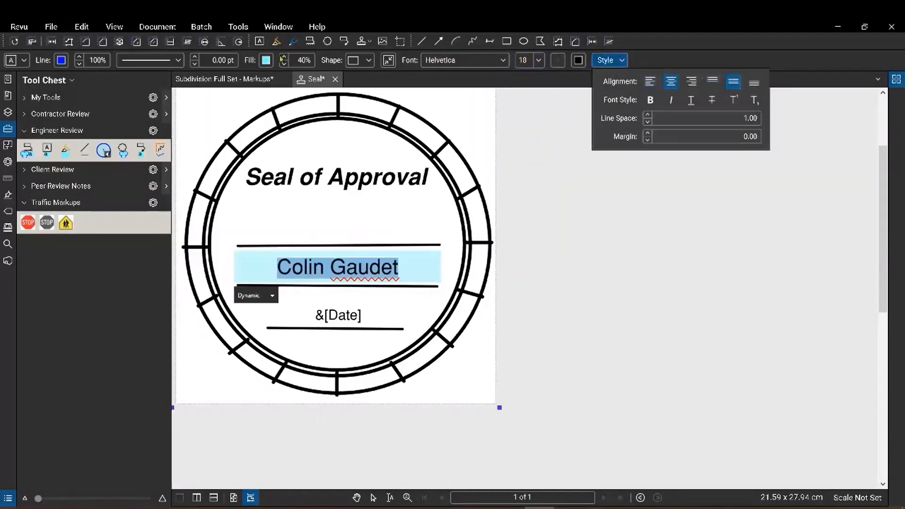
Remove the light-blue fill from the name box, then close and save the Seal stamp.
{"action": "left_click", "coordinate": [266, 60]}
{"action": "left_click", "coordinate": [340, 135]}
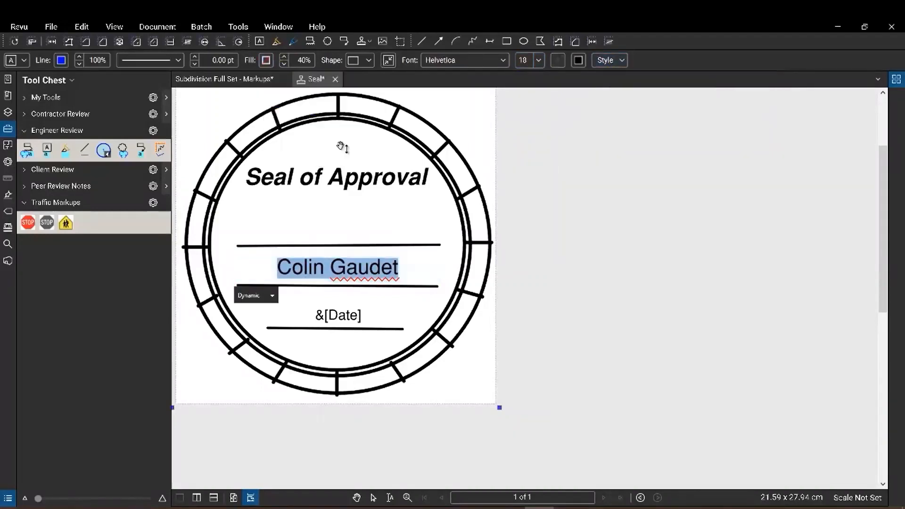
{"action": "key", "text": "Escape"}
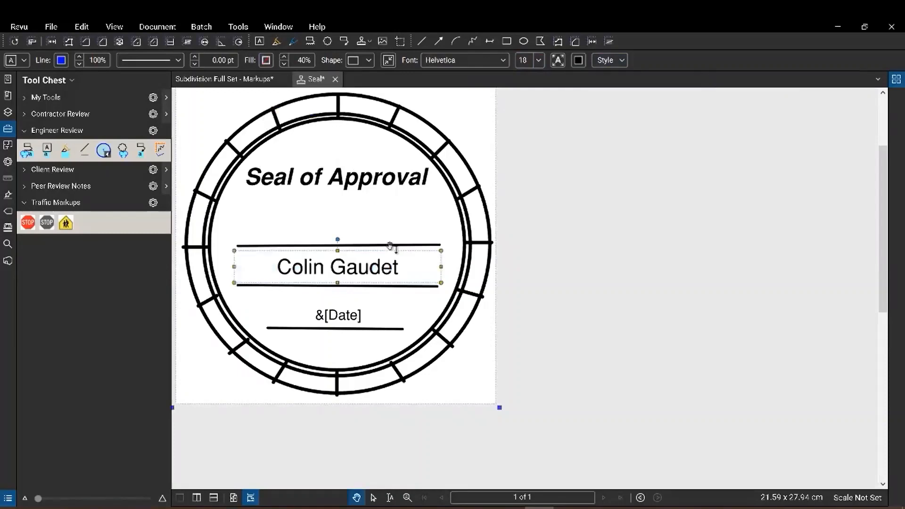
{"action": "left_click", "coordinate": [361, 148]}
{"action": "left_click", "coordinate": [336, 79]}
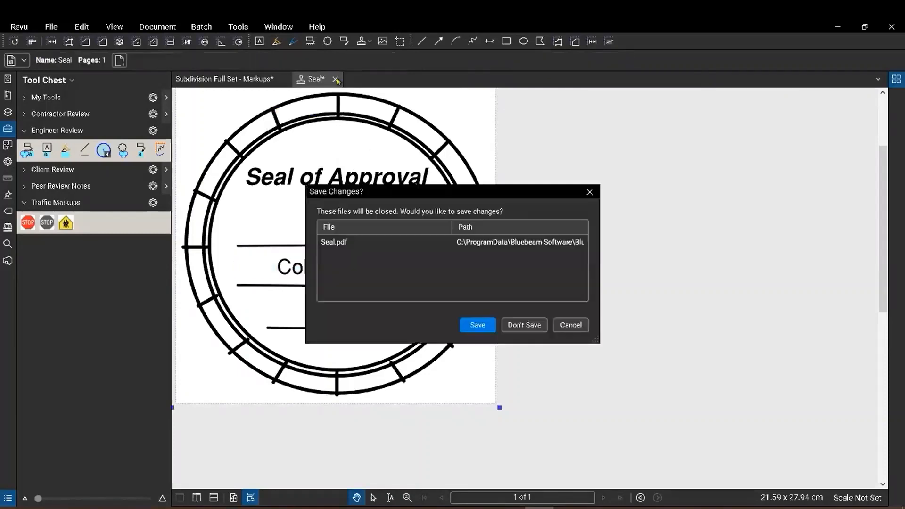
{"action": "left_click", "coordinate": [486, 329]}
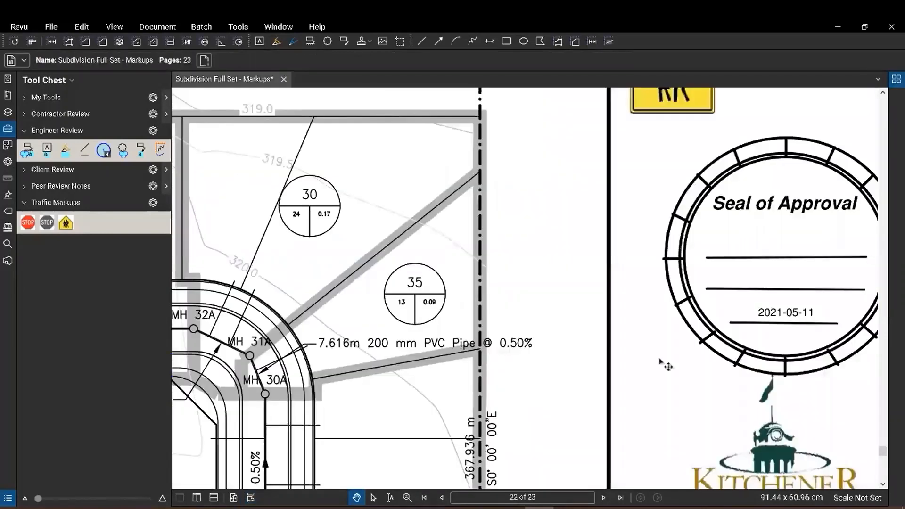
Delete the old Seal of Approval stamp from sheet 22.
{"action": "scroll", "coordinate": [646, 354], "scroll_direction": "down", "scroll_amount": 1}
{"action": "left_click_drag", "start_coordinate": [621, 341], "coordinate": [383, 326]}
{"action": "left_click", "coordinate": [457, 314]}
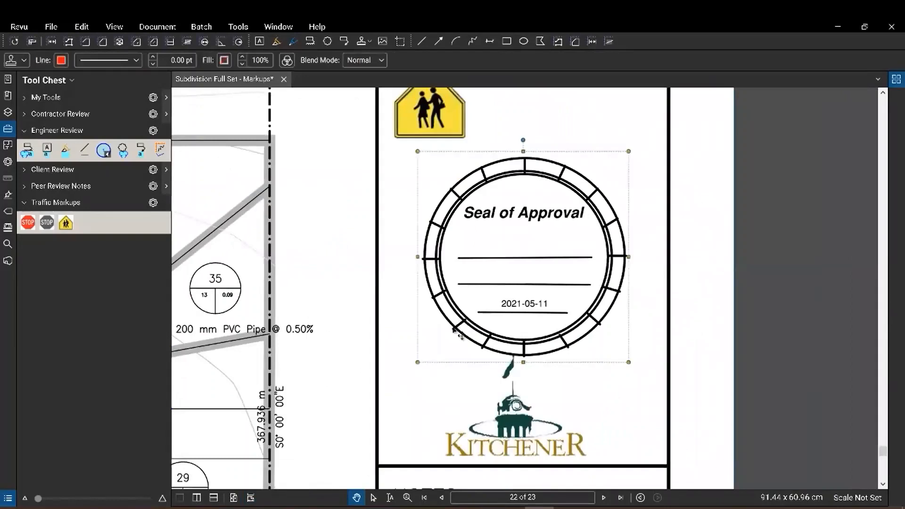
{"action": "key", "text": "Delete"}
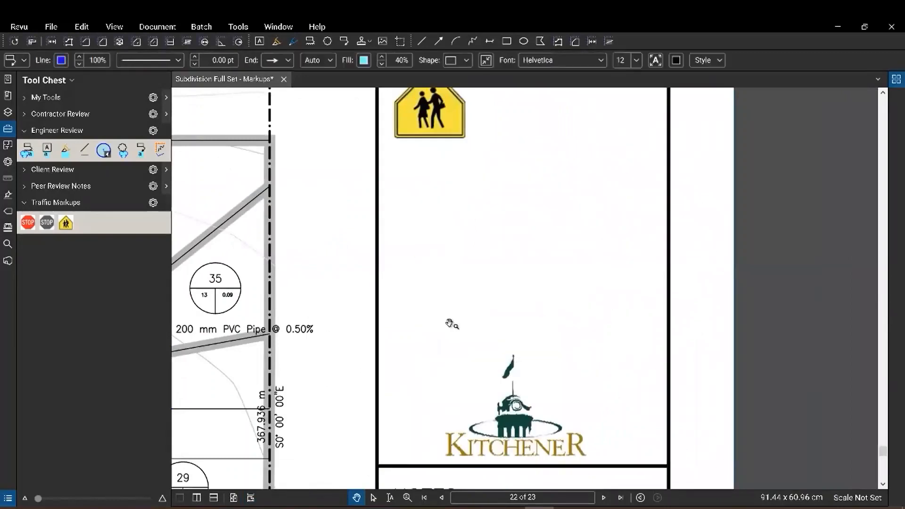
Place the updated Seal stamp where the old seal was.
{"action": "left_click", "coordinate": [239, 27]}
{"action": "mouse_move", "coordinate": [254, 52]}
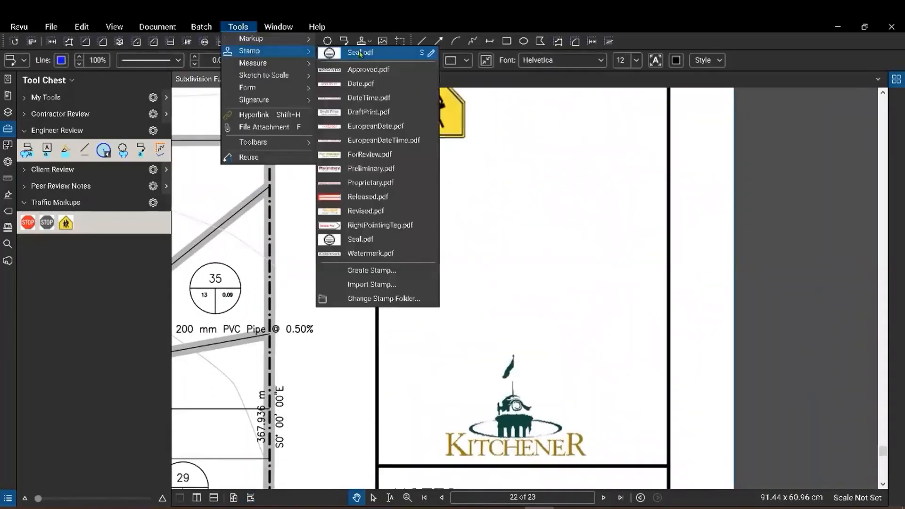
{"action": "left_click", "coordinate": [360, 53]}
{"action": "mouse_move", "coordinate": [413, 356]}
{"action": "left_mouse_down"}
{"action": "mouse_move", "coordinate": [636, 206]}
{"action": "mouse_move", "coordinate": [677, 194]}
{"action": "left_mouse_up"}
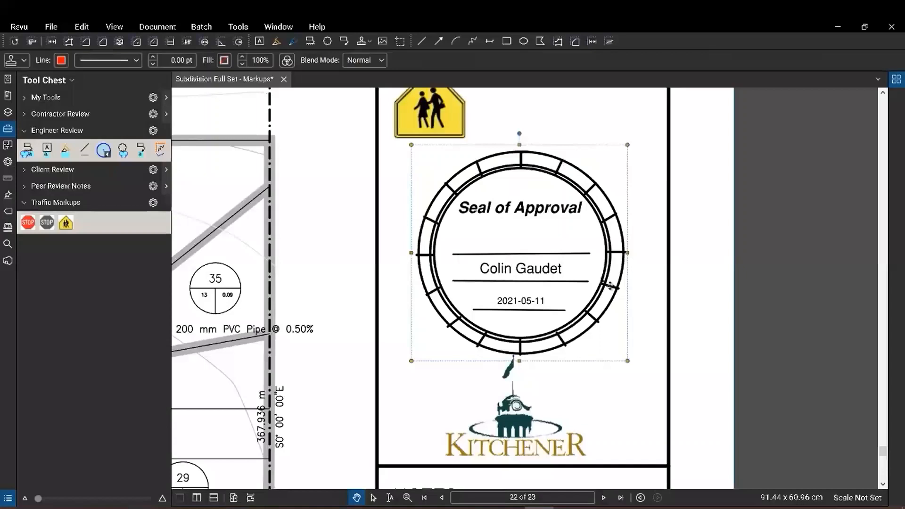
{"action": "left_click", "coordinate": [641, 268]}
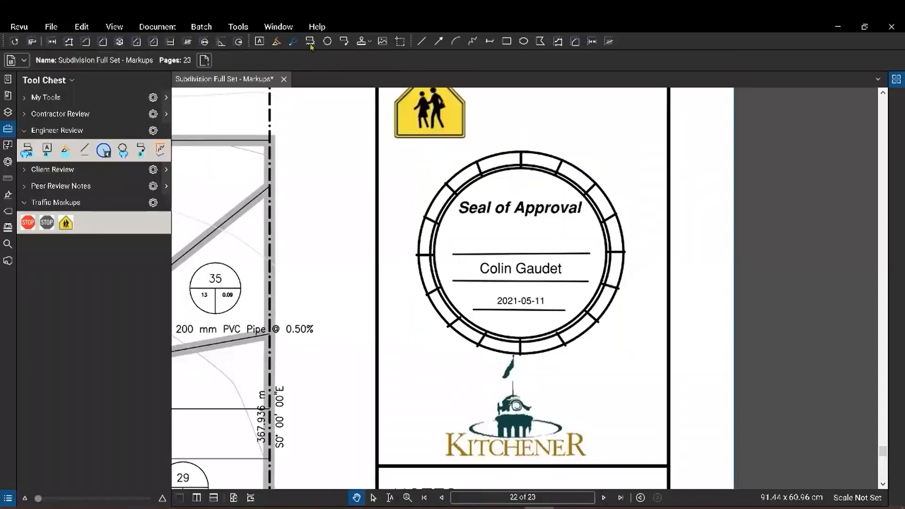
{"action": "left_click", "coordinate": [239, 27]}
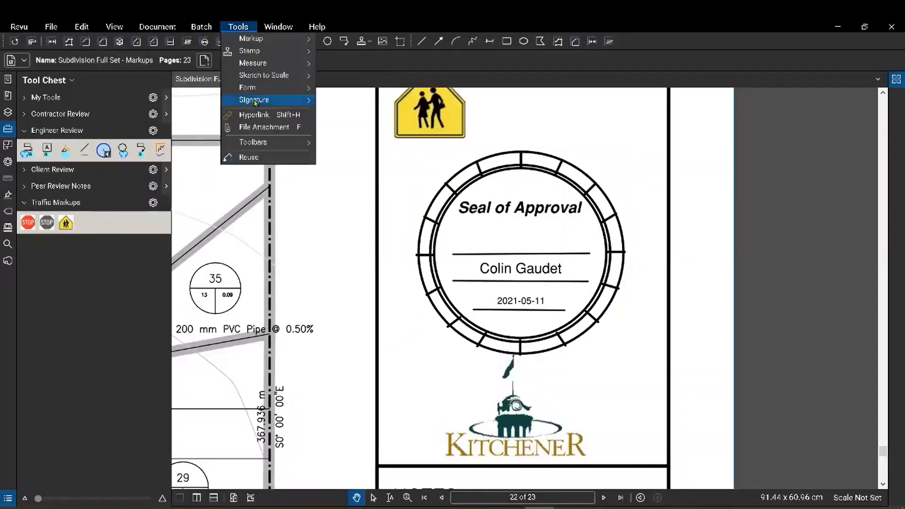
Draw a signature box above the seal's name line and log in with the digital ID password.
{"action": "mouse_move", "coordinate": [273, 102]}
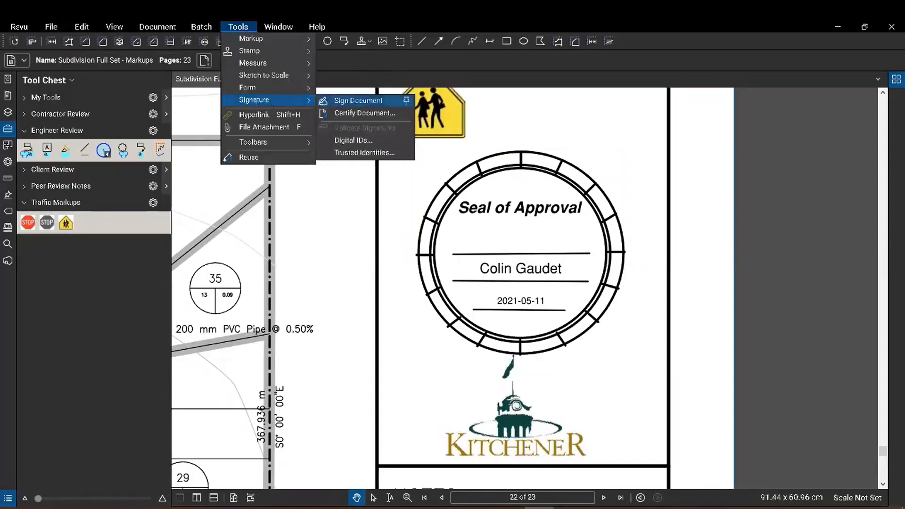
{"action": "left_click", "coordinate": [351, 101]}
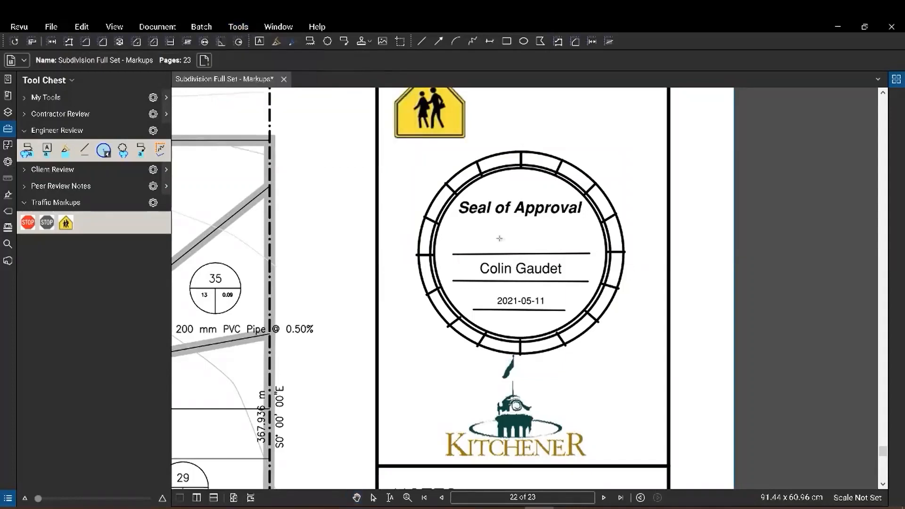
{"action": "scroll", "coordinate": [499, 239], "scroll_direction": "up", "scroll_amount": 2}
{"action": "left_click_drag", "start_coordinate": [403, 262], "coordinate": [668, 196]}
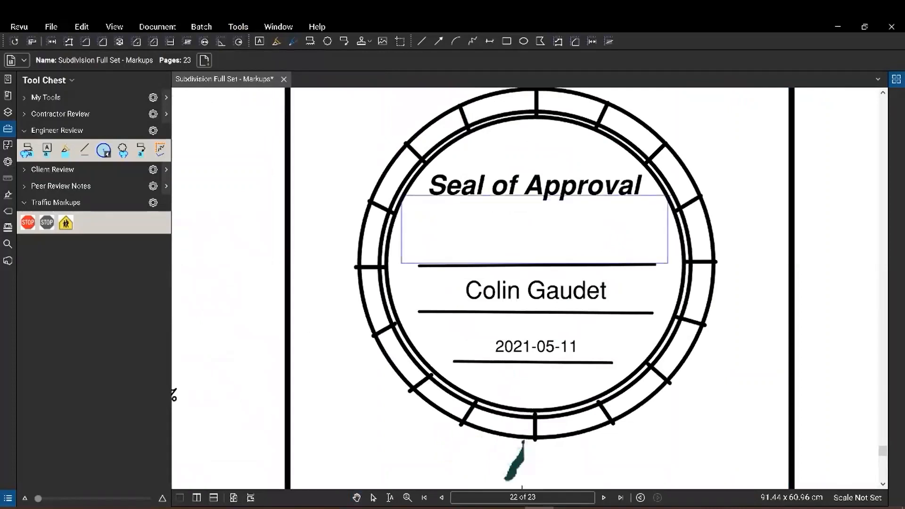
{"action": "left_click", "coordinate": [443, 174]}
{"action": "type", "text": "*********"}
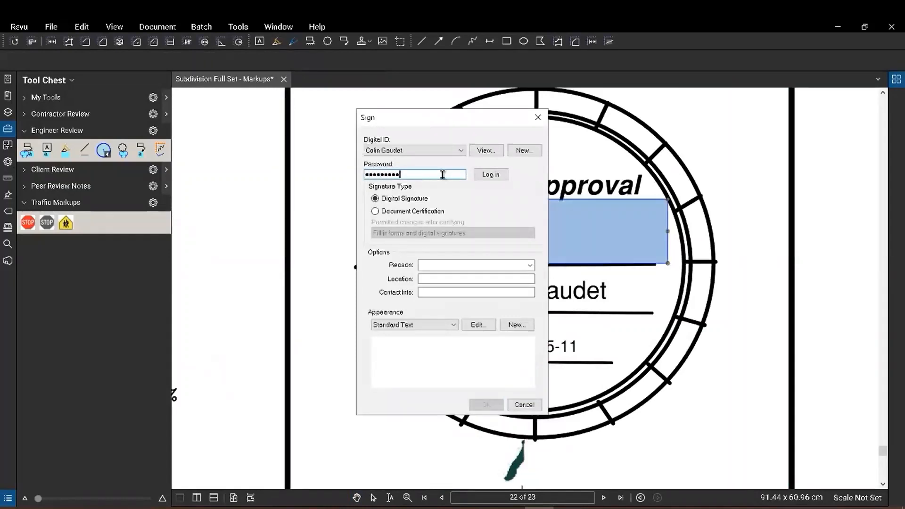
{"action": "left_click", "coordinate": [493, 175]}
Sign with reason 'I have reviewed this document' and location 'Cambridge, ON'.
{"action": "left_click", "coordinate": [456, 261]}
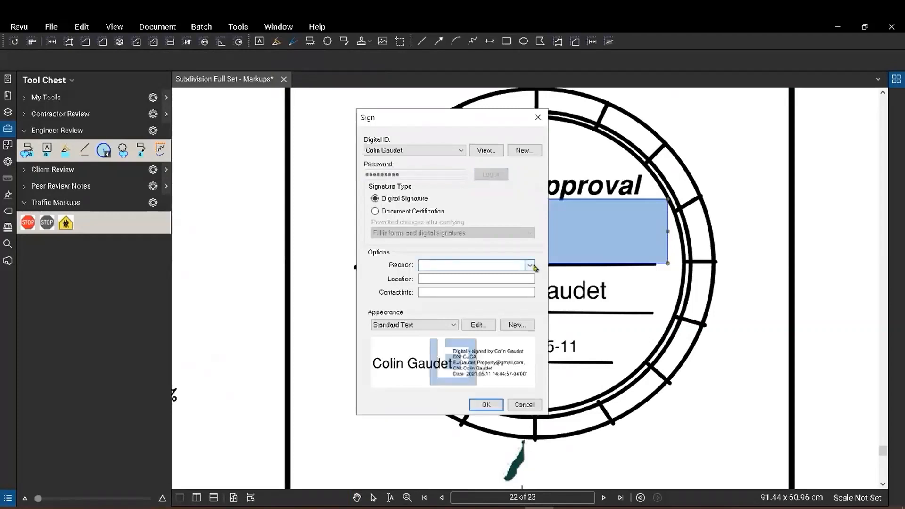
{"action": "left_click", "coordinate": [530, 265]}
{"action": "left_click", "coordinate": [495, 283]}
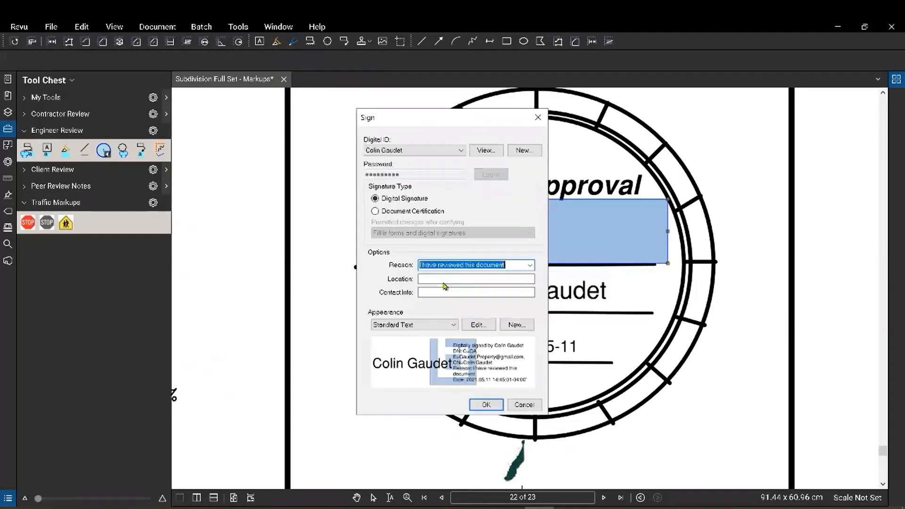
{"action": "left_click", "coordinate": [439, 281]}
{"action": "type", "text": "C"}
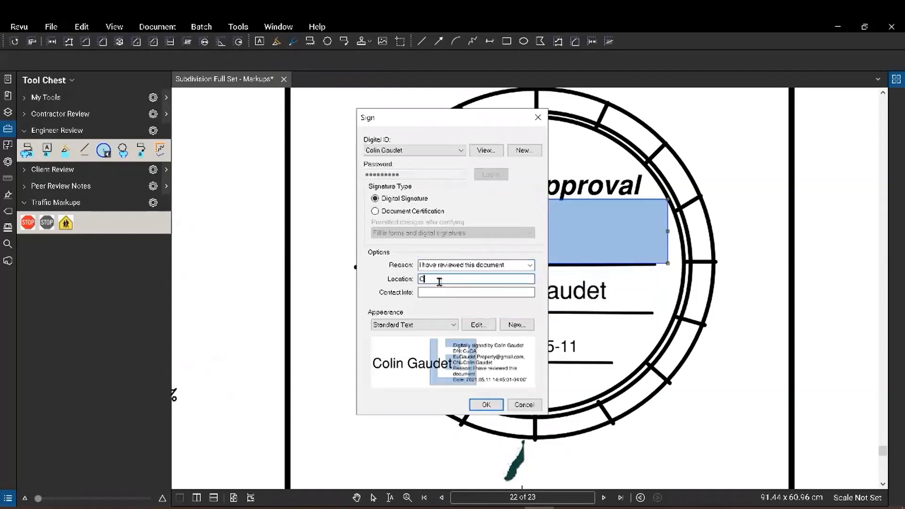
{"action": "type", "text": "ambridge, ON"}
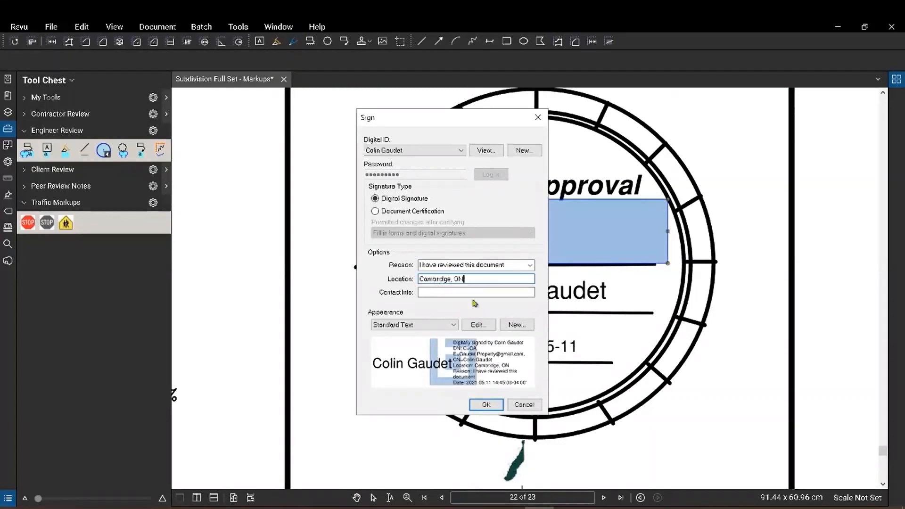
{"action": "left_click", "coordinate": [488, 405]}
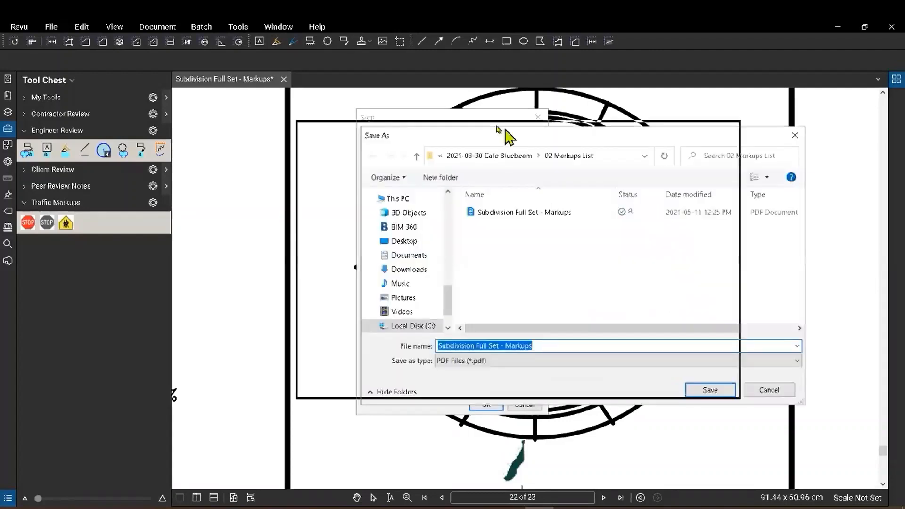
Save the signed copy as 'Subdivision Full Set - Markups - SIGNED'.
{"action": "left_click_drag", "start_coordinate": [497, 130], "coordinate": [408, 115]}
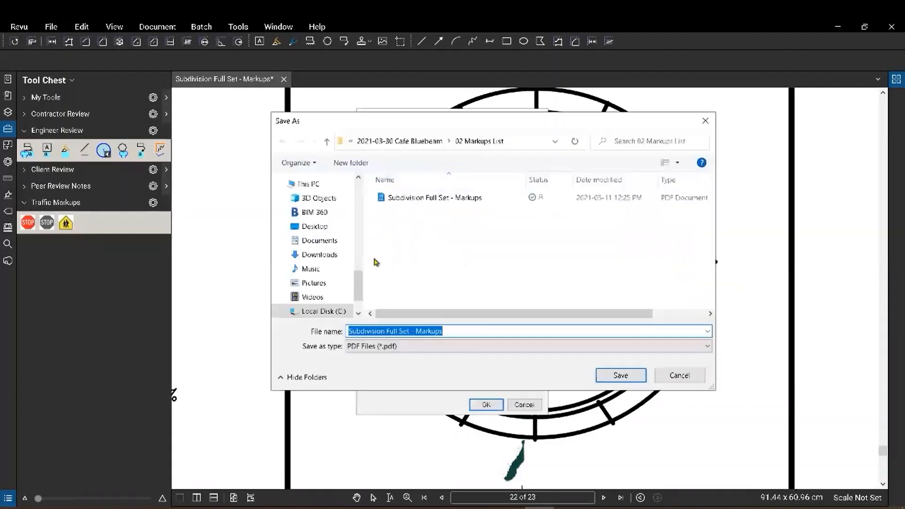
{"action": "left_click", "coordinate": [462, 330]}
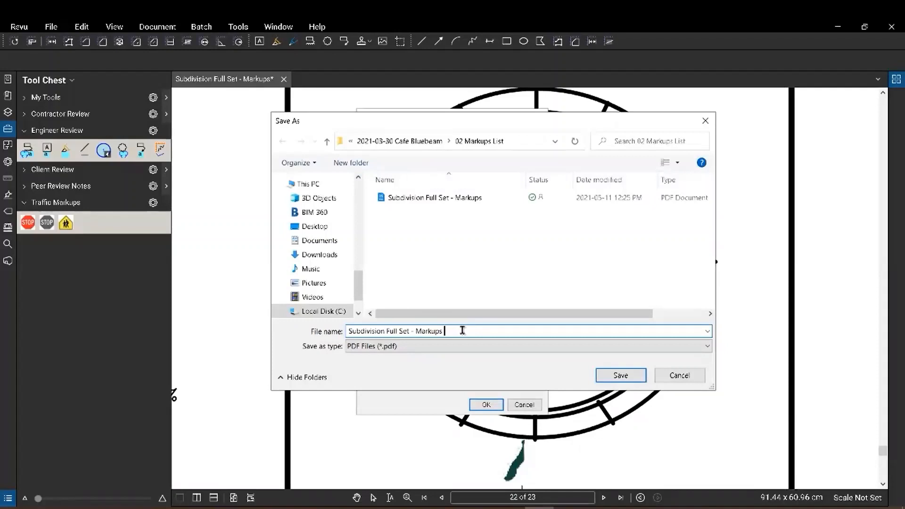
{"action": "type", "text": "- SlGNED"}
{"action": "key", "text": "Return"}
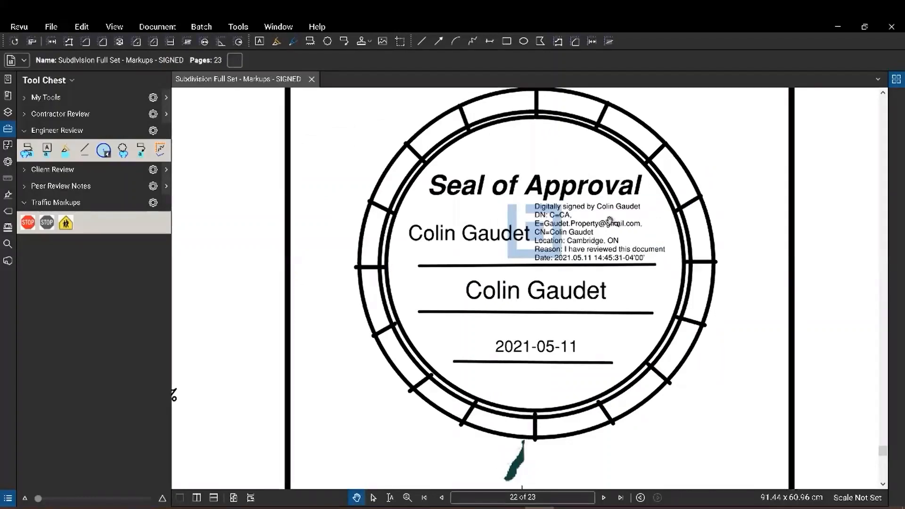
{"action": "scroll", "coordinate": [573, 224], "scroll_direction": "down", "scroll_amount": 2}
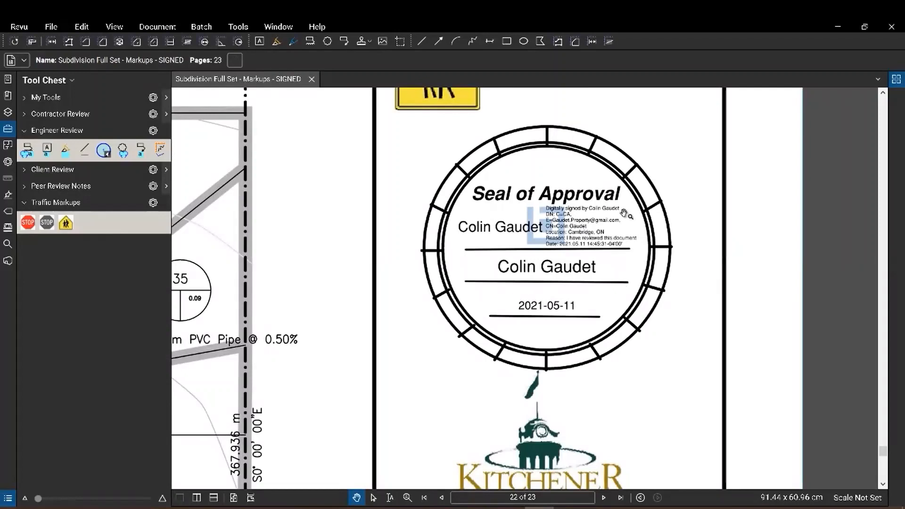
Create a new stamp with subject 'Submit for Review' using the Text with Date and Border template.
{"action": "mouse_move", "coordinate": [489, 233]}
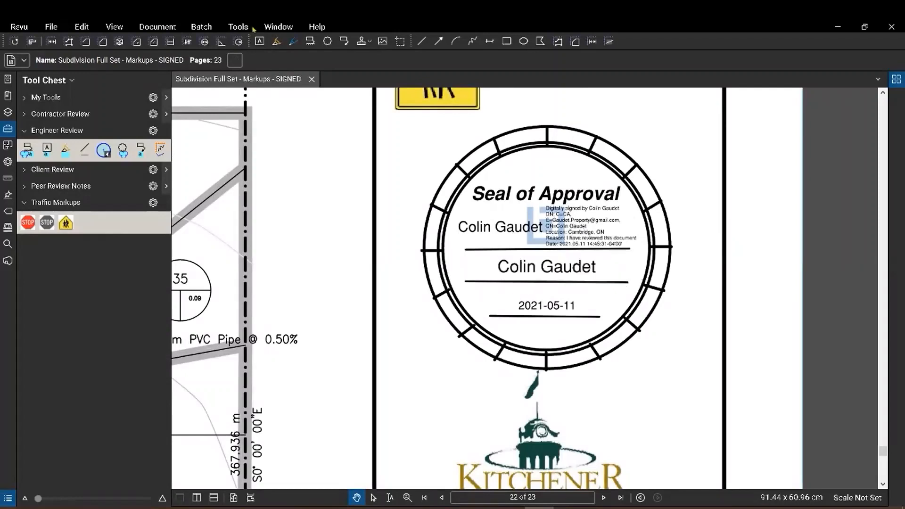
{"action": "left_click", "coordinate": [239, 27]}
{"action": "mouse_move", "coordinate": [252, 50]}
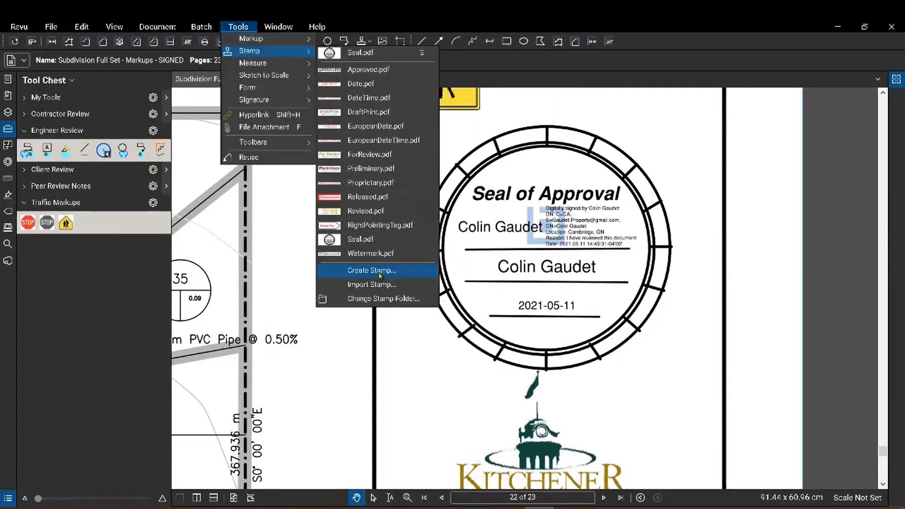
{"action": "left_click", "coordinate": [372, 270]}
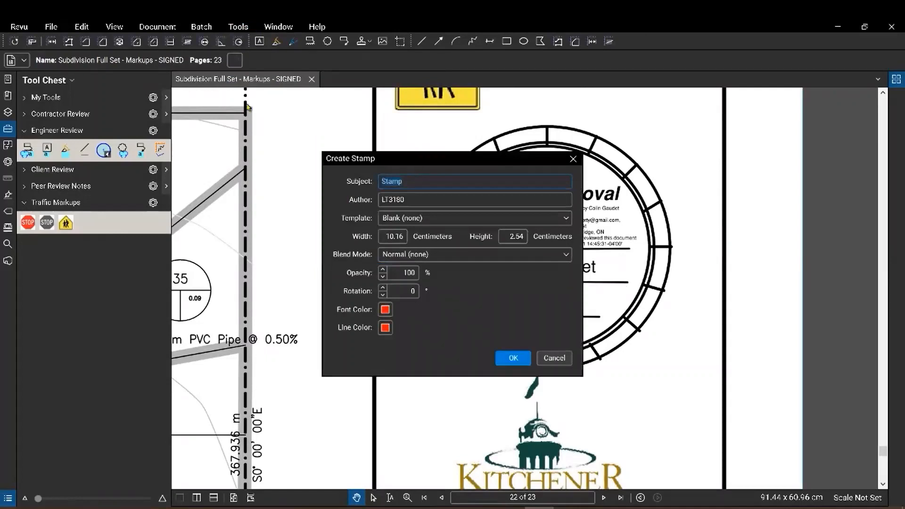
{"action": "type", "text": "Submit for Review"}
{"action": "left_click", "coordinate": [416, 222]}
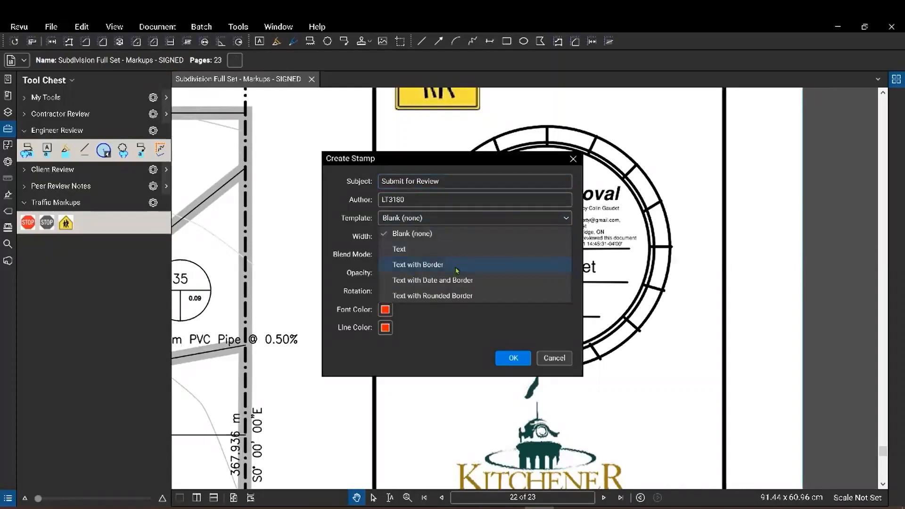
{"action": "left_click", "coordinate": [465, 283]}
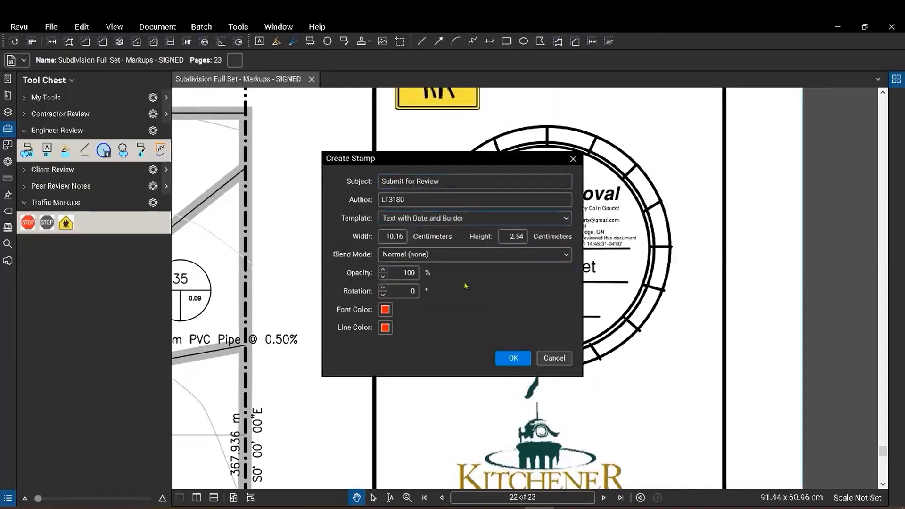
{"action": "left_click", "coordinate": [513, 359]}
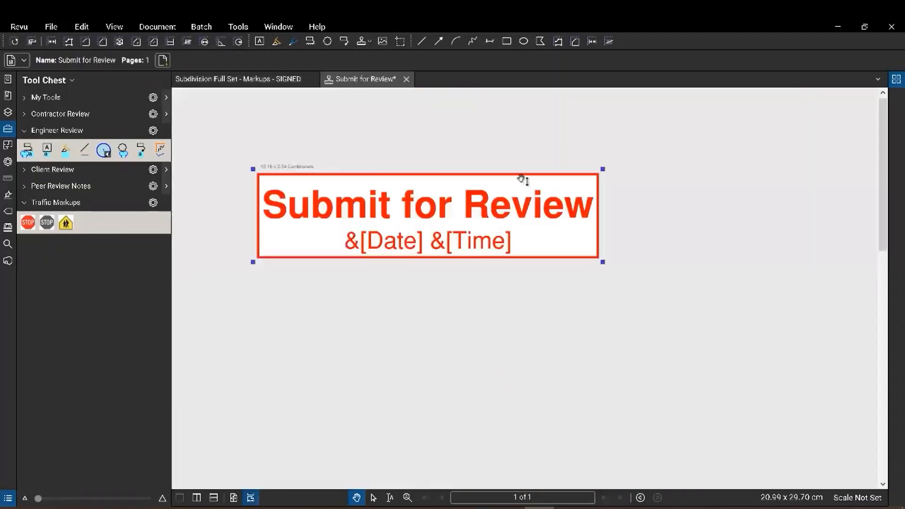
Delete the &[Time] field from the stamp's second line, leaving &[Date], and save the stamp.
{"action": "double_click", "coordinate": [477, 243]}
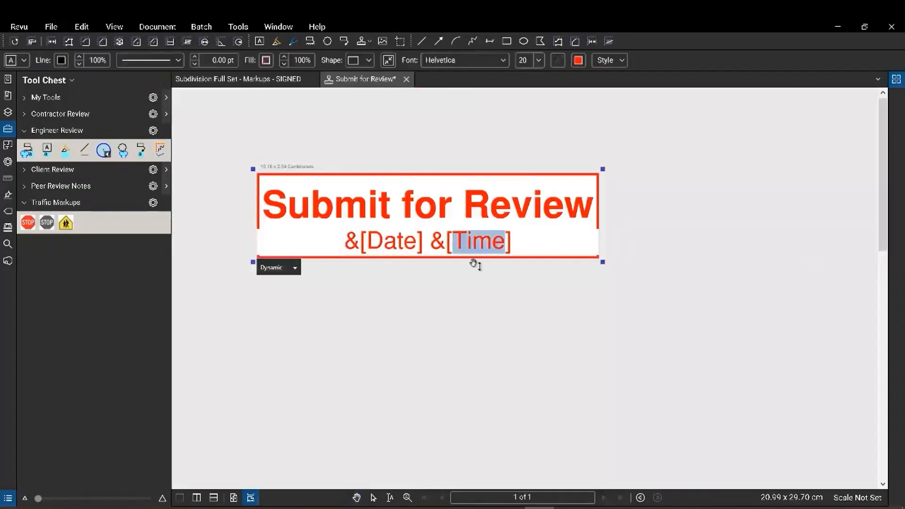
{"action": "left_click_drag", "start_coordinate": [432, 235], "coordinate": [527, 238]}
{"action": "key", "text": "BackSpace"}
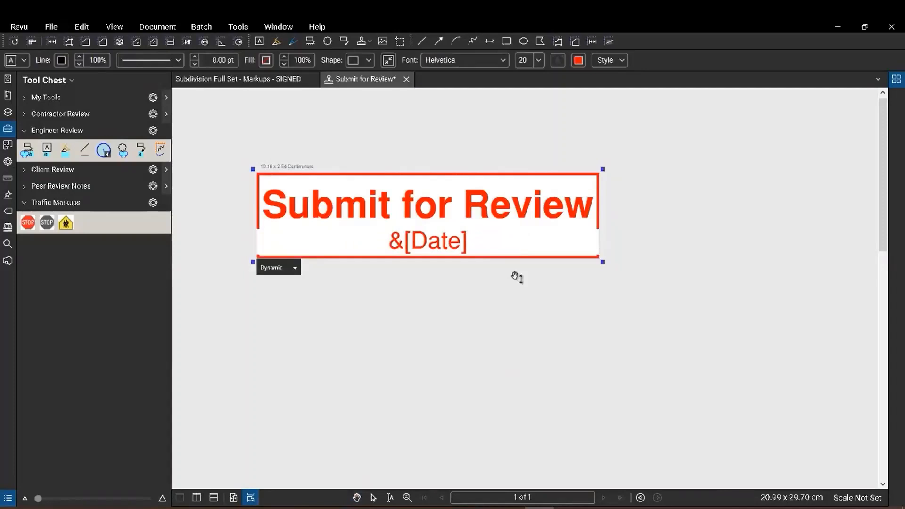
{"action": "key", "text": "Escape"}
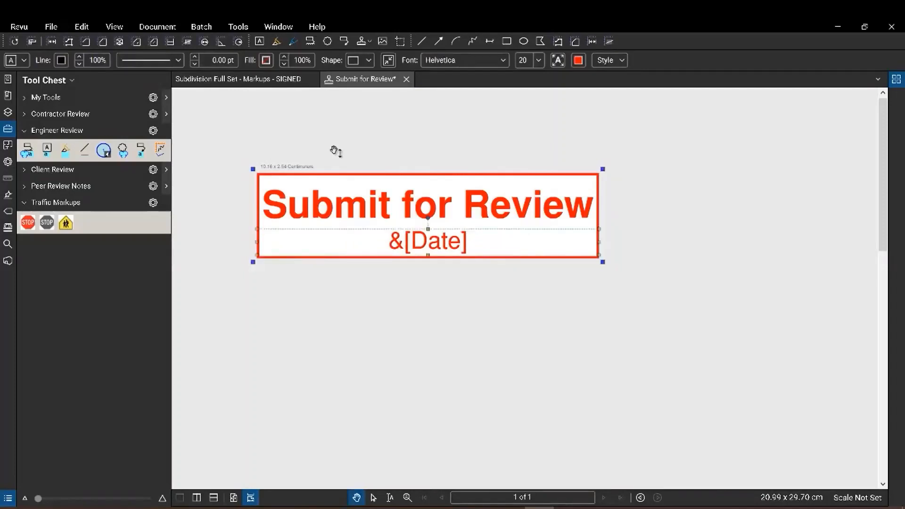
{"action": "left_click", "coordinate": [406, 79]}
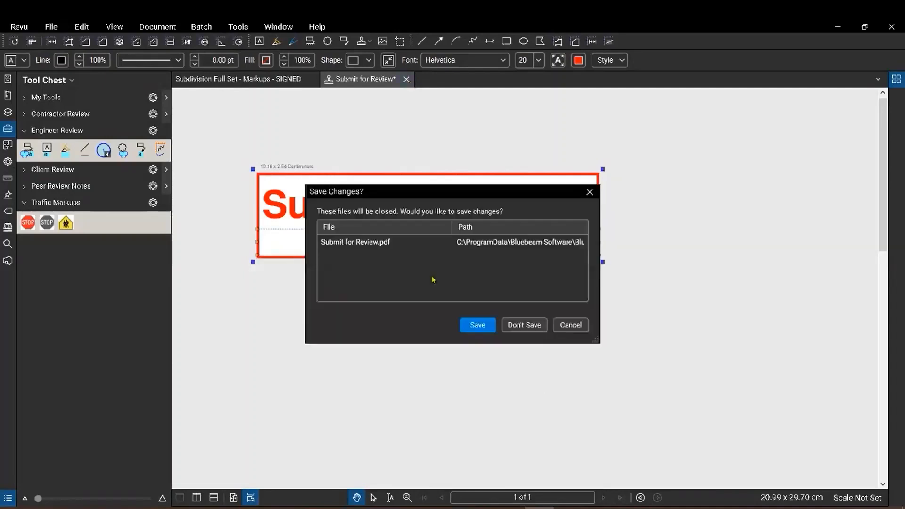
{"action": "left_click", "coordinate": [480, 325]}
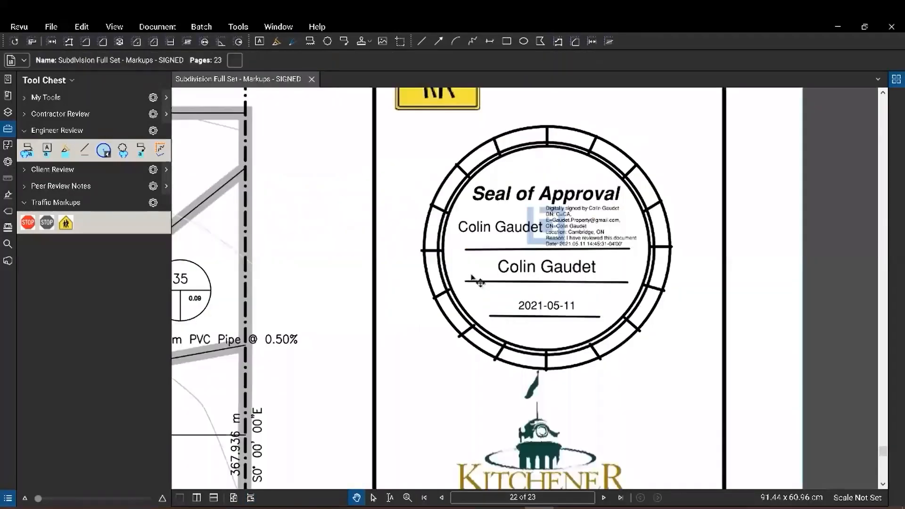
Place the Submit for Review stamp on the open plan area left of the stop signs.
{"action": "left_click", "coordinate": [239, 28]}
{"action": "mouse_move", "coordinate": [247, 51]}
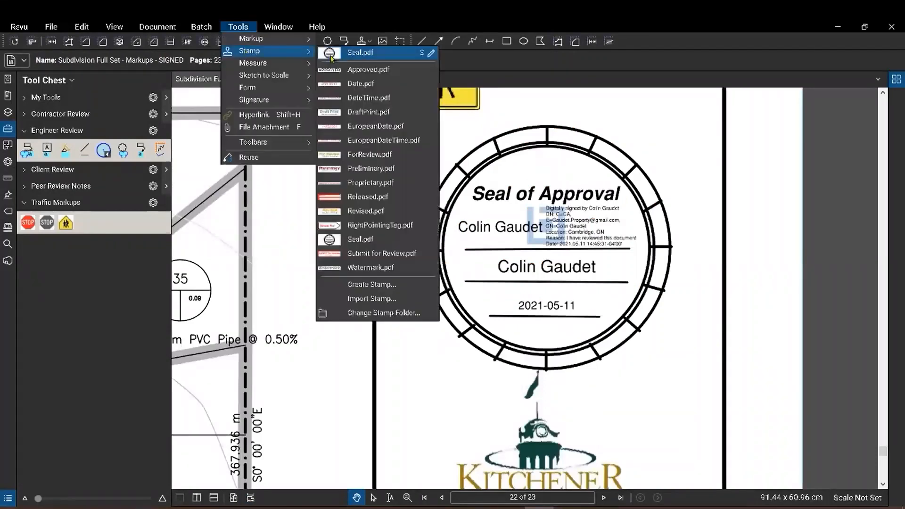
{"action": "left_click", "coordinate": [383, 253]}
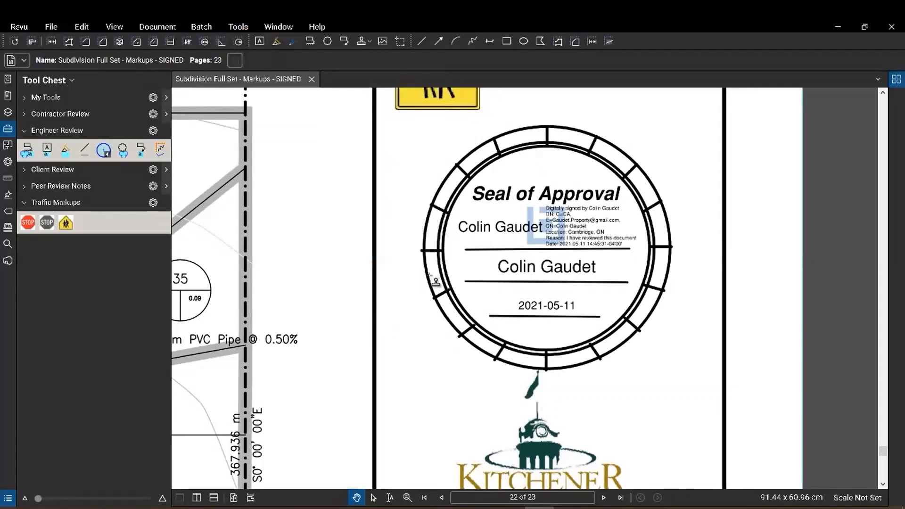
{"action": "scroll", "coordinate": [515, 295], "scroll_direction": "down", "scroll_amount": 3}
{"action": "left_click_drag", "start_coordinate": [511, 291], "coordinate": [698, 396]}
{"action": "left_click", "coordinate": [428, 222]}
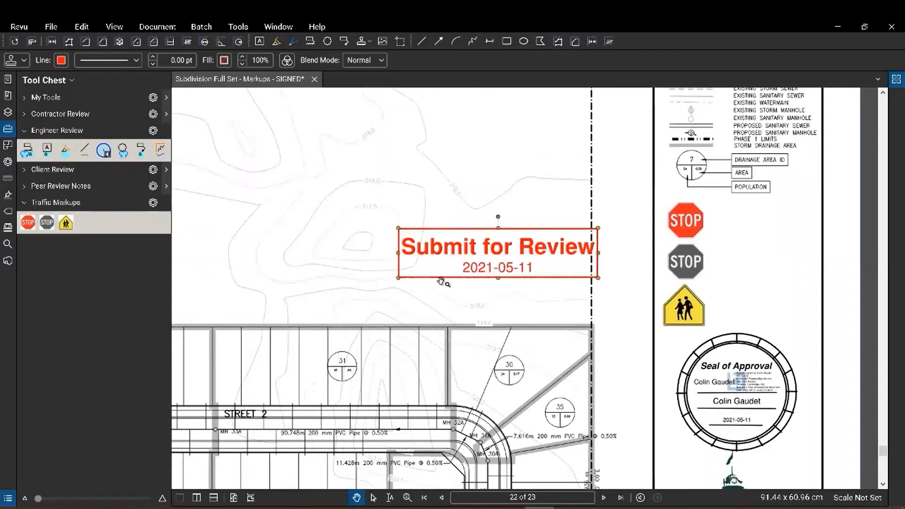
Reselect the placed stamp and view the title block and notes.
{"action": "left_click", "coordinate": [604, 291]}
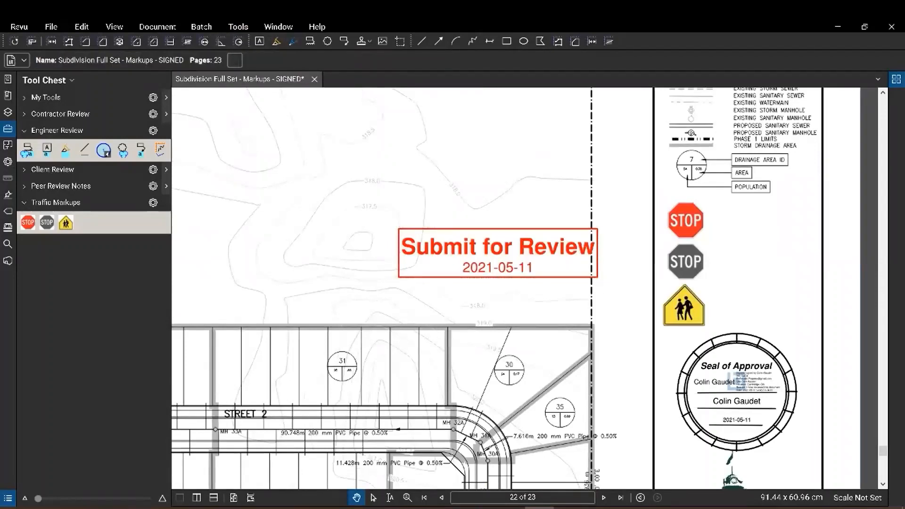
{"action": "left_click", "coordinate": [498, 254]}
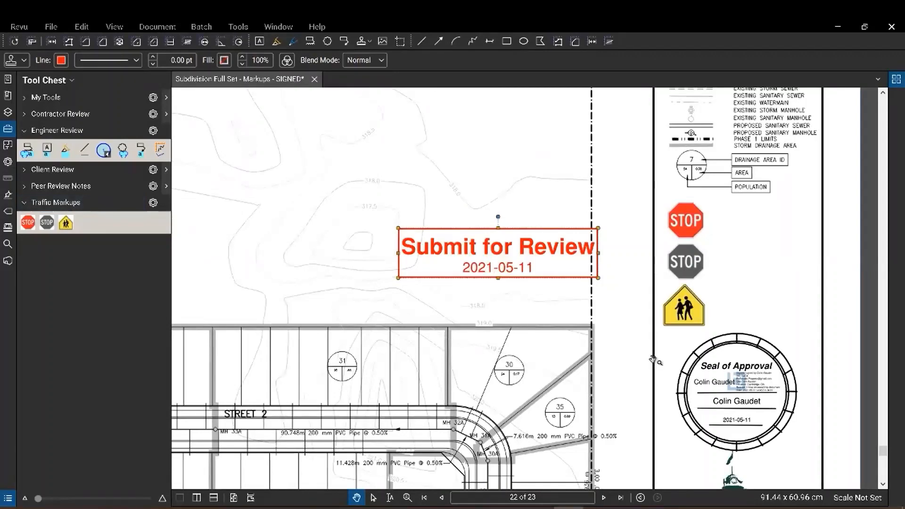
{"action": "left_click_drag", "start_coordinate": [653, 359], "coordinate": [552, 307]}
{"action": "scroll", "coordinate": [613, 323], "scroll_direction": "up", "scroll_amount": 3}
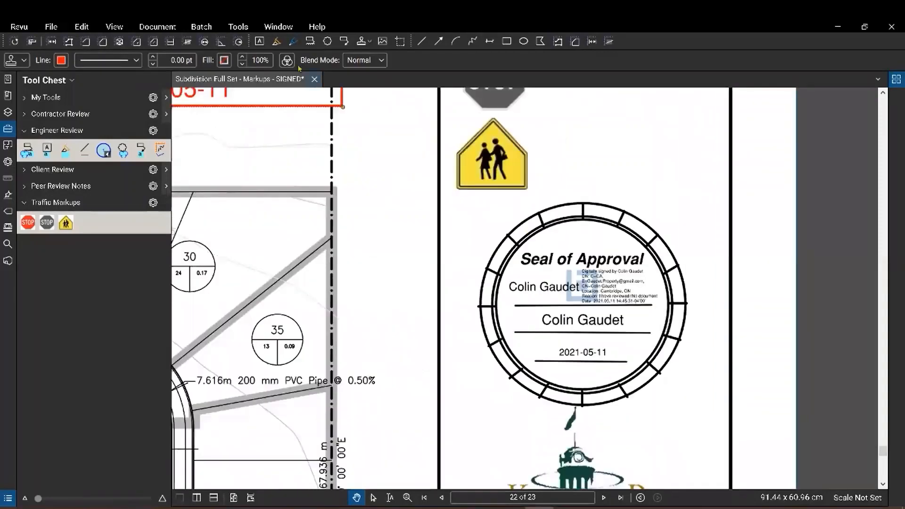
{"action": "left_click", "coordinate": [239, 27]}
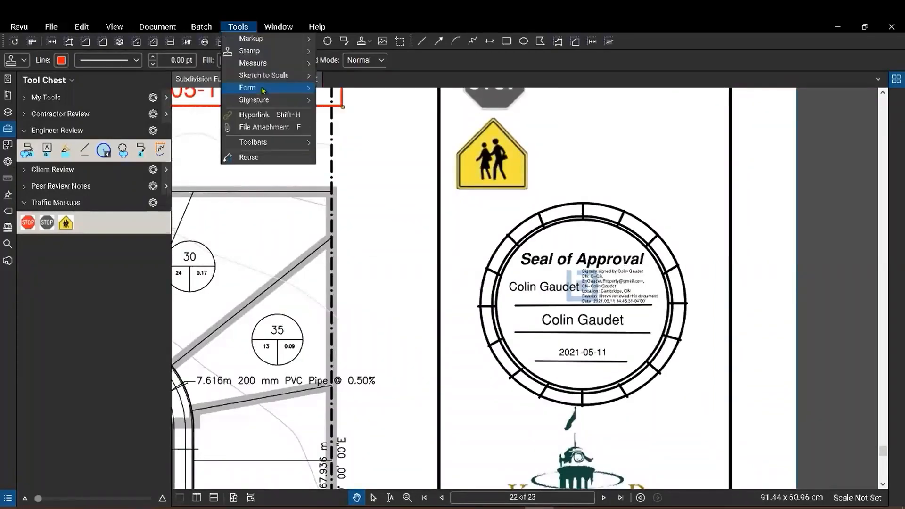
{"action": "mouse_move", "coordinate": [295, 56]}
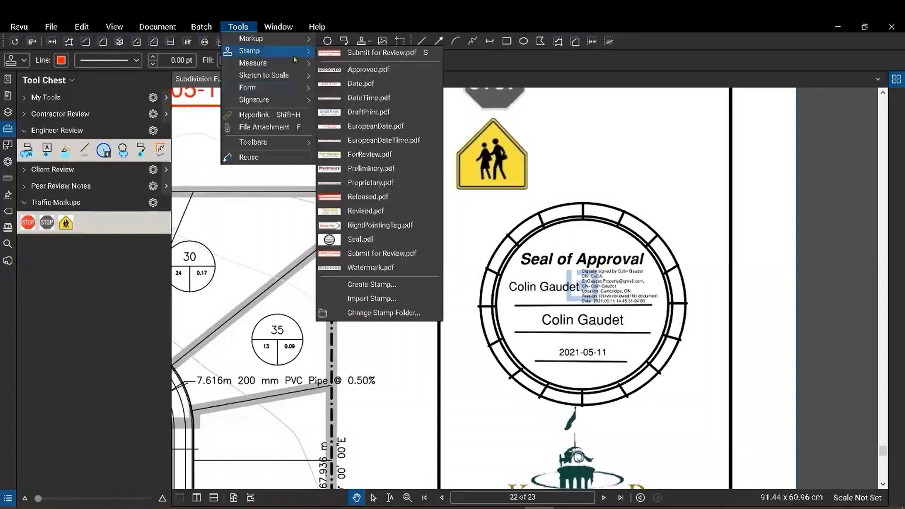
{"action": "left_click", "coordinate": [390, 315]}
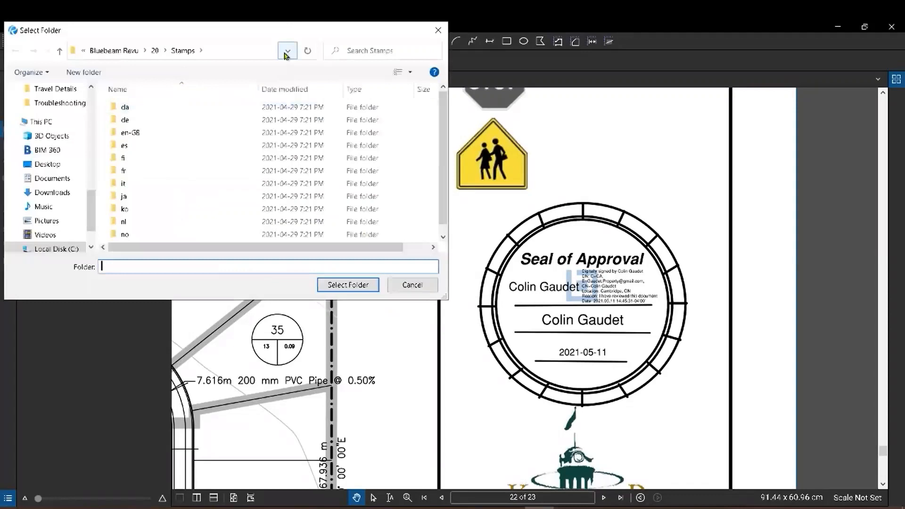
{"action": "left_click", "coordinate": [286, 53]}
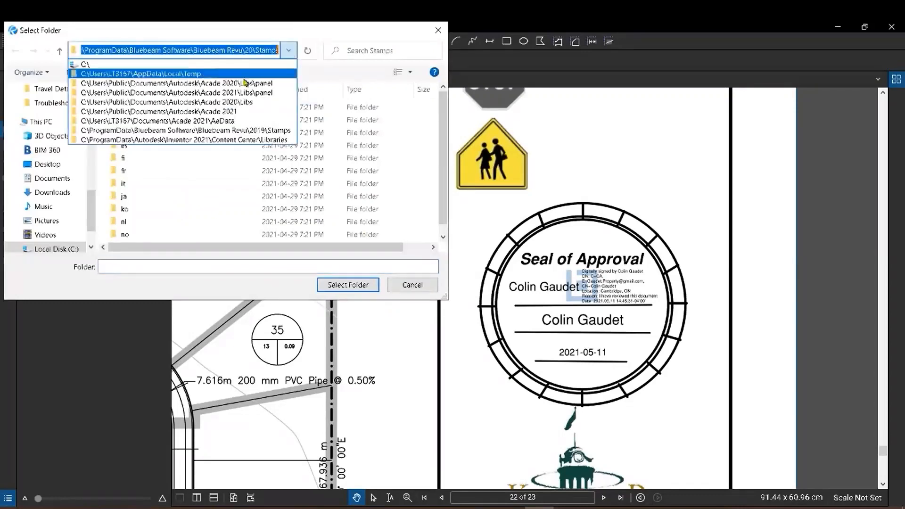
{"action": "left_click", "coordinate": [296, 35]}
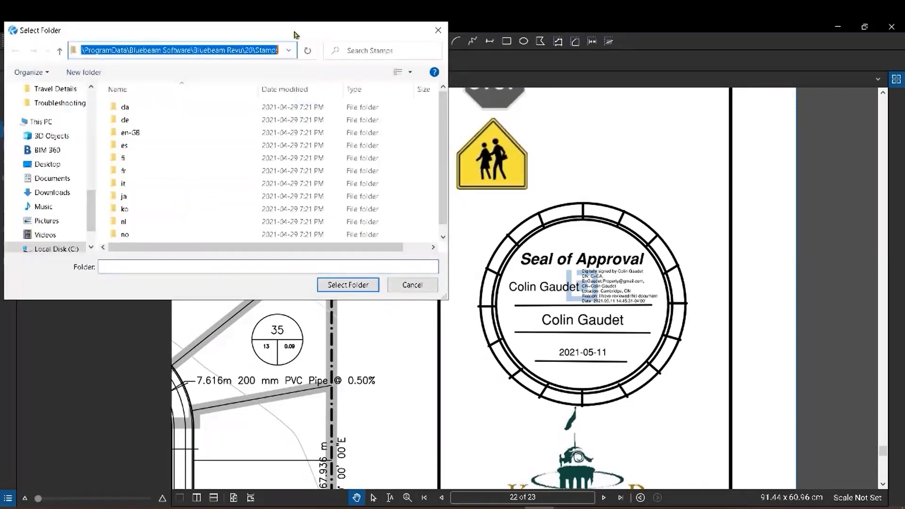
{"action": "left_click", "coordinate": [437, 32]}
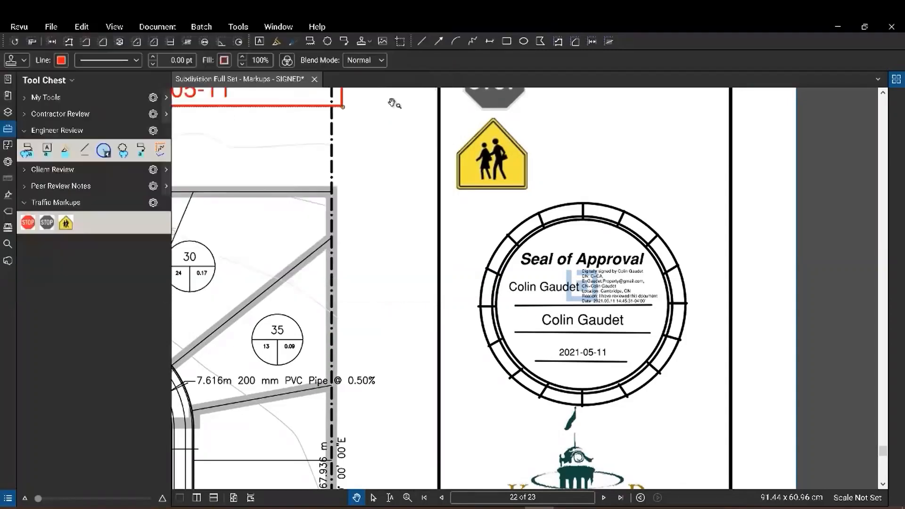
{"action": "left_click_drag", "start_coordinate": [392, 103], "coordinate": [618, 339]}
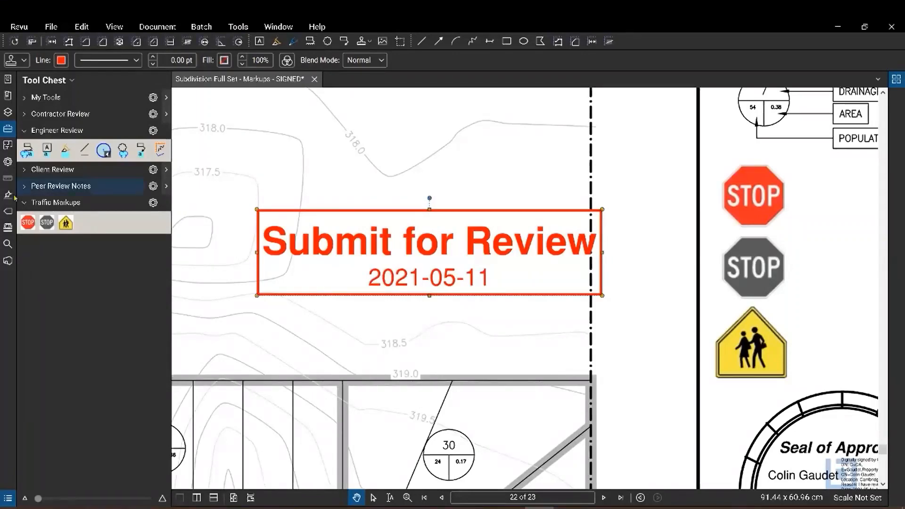
{"action": "left_click", "coordinate": [70, 80]}
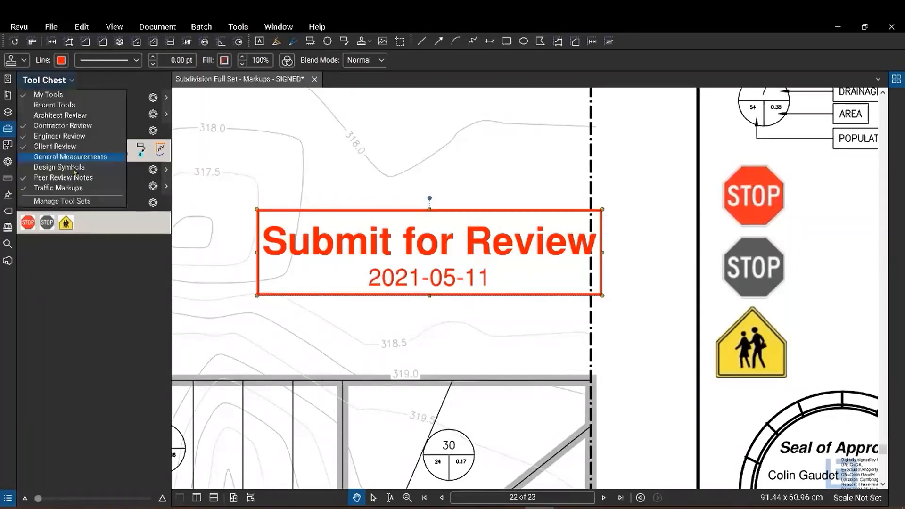
{"action": "left_click", "coordinate": [76, 203]}
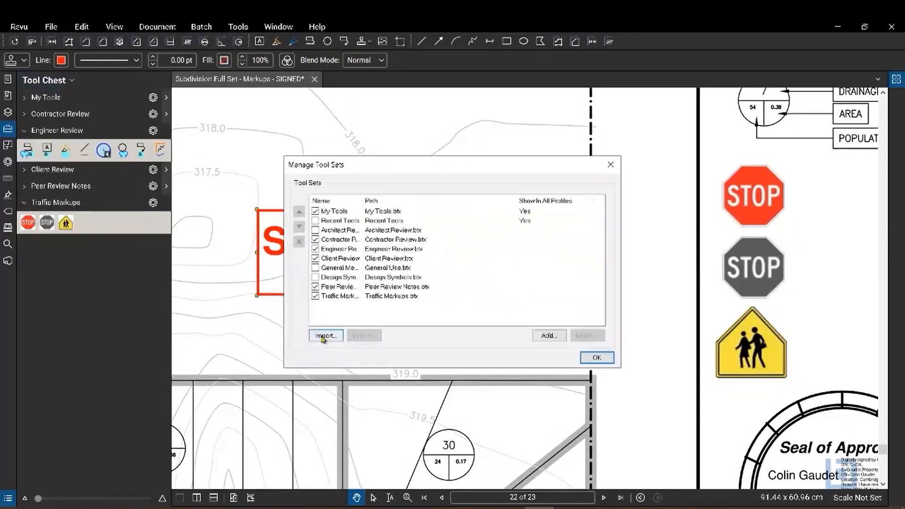
{"action": "left_click", "coordinate": [322, 337]}
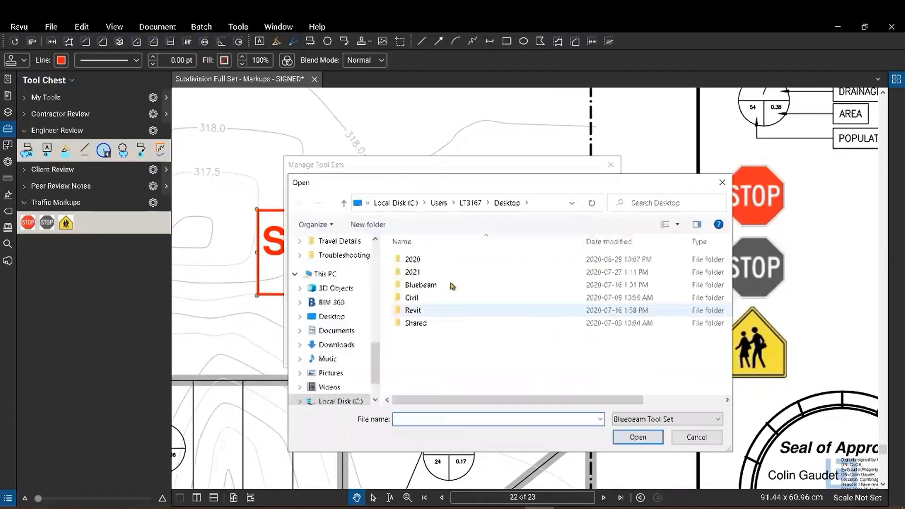
{"action": "left_click_drag", "start_coordinate": [503, 182], "coordinate": [434, 117]}
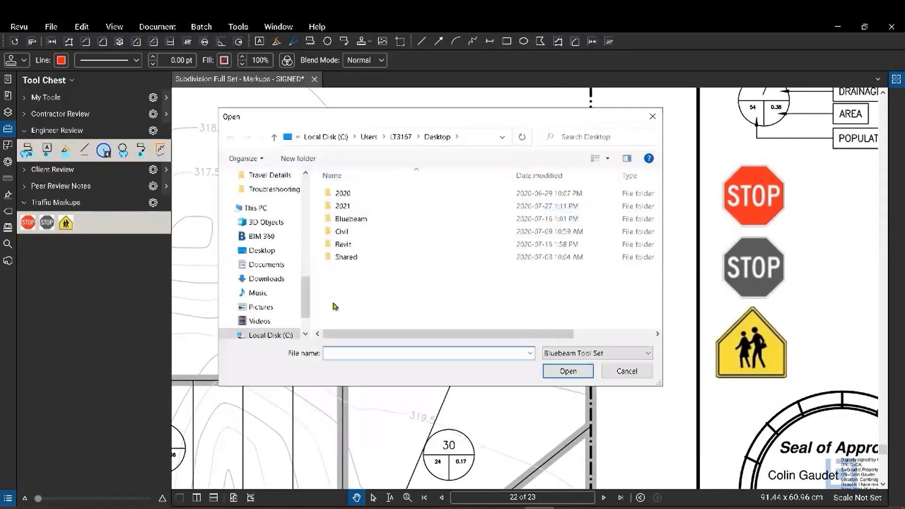
{"action": "left_click", "coordinate": [623, 374]}
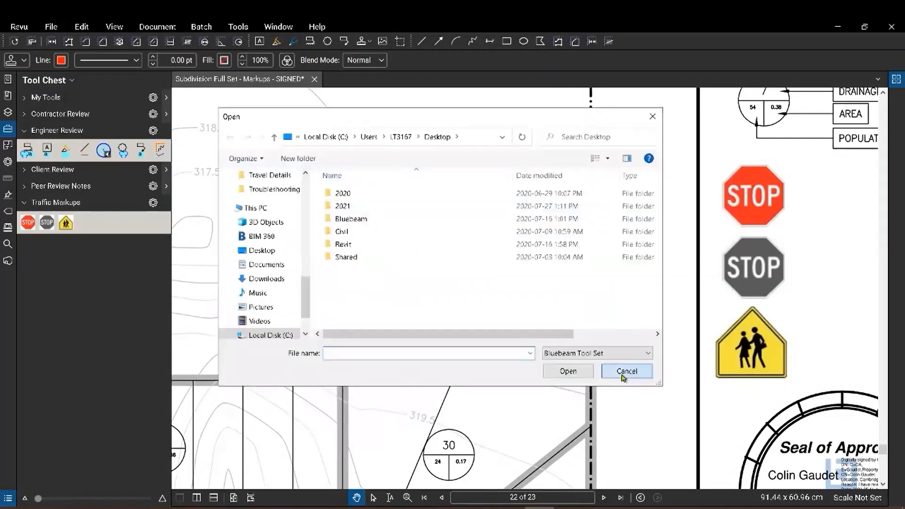
{"action": "left_click", "coordinate": [546, 336]}
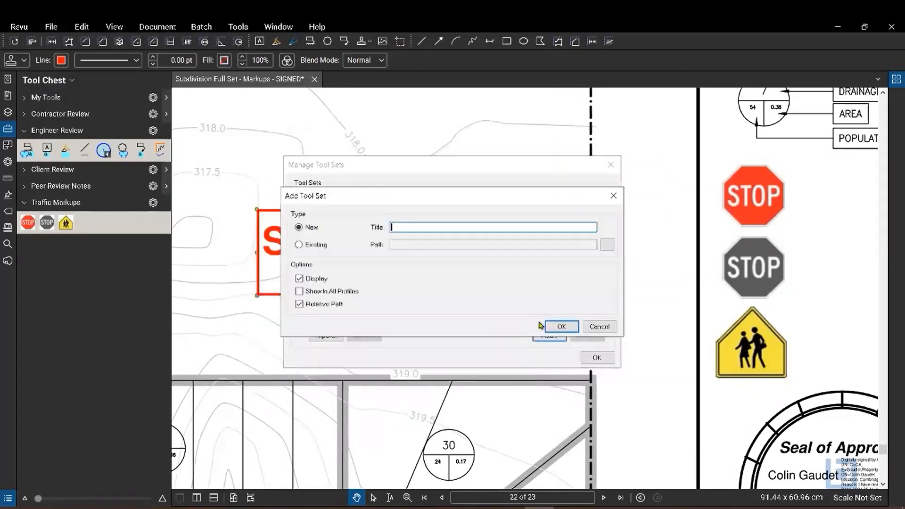
{"action": "left_click", "coordinate": [604, 247]}
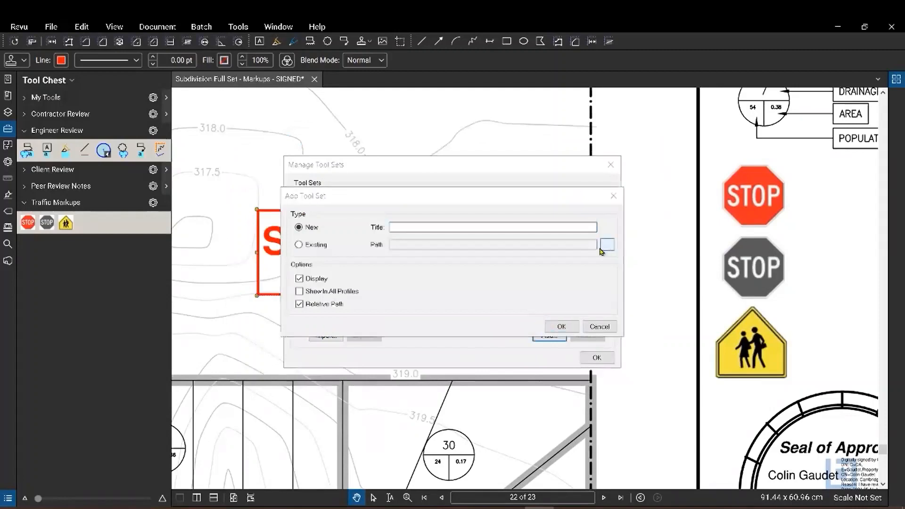
{"action": "left_click", "coordinate": [569, 216]}
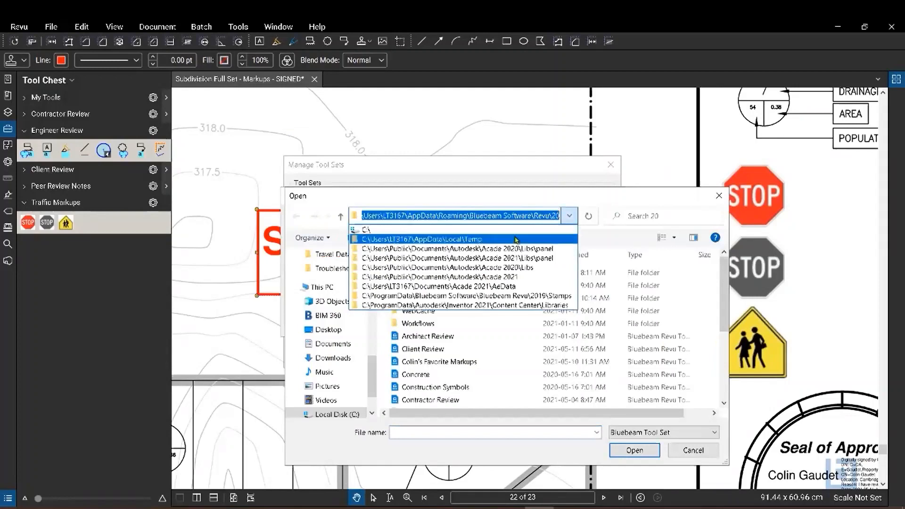
{"action": "left_click", "coordinate": [591, 218]}
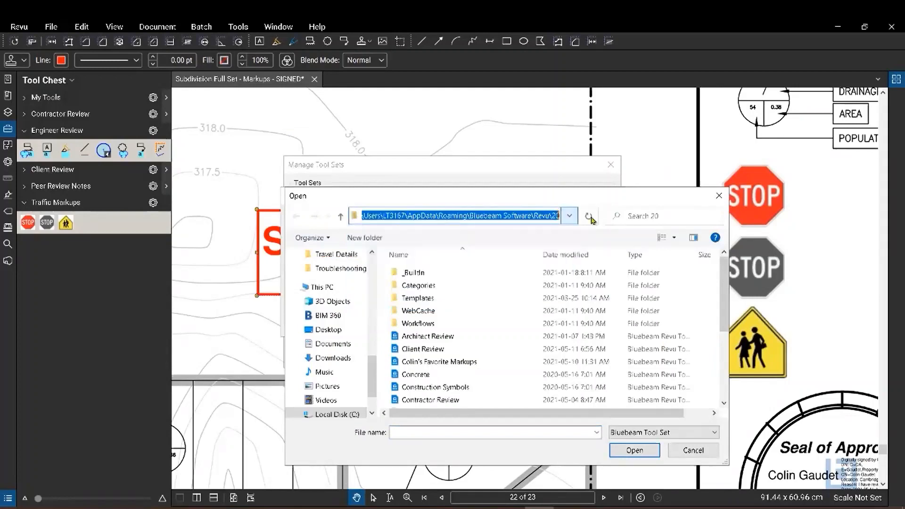
{"action": "left_click", "coordinate": [719, 195]}
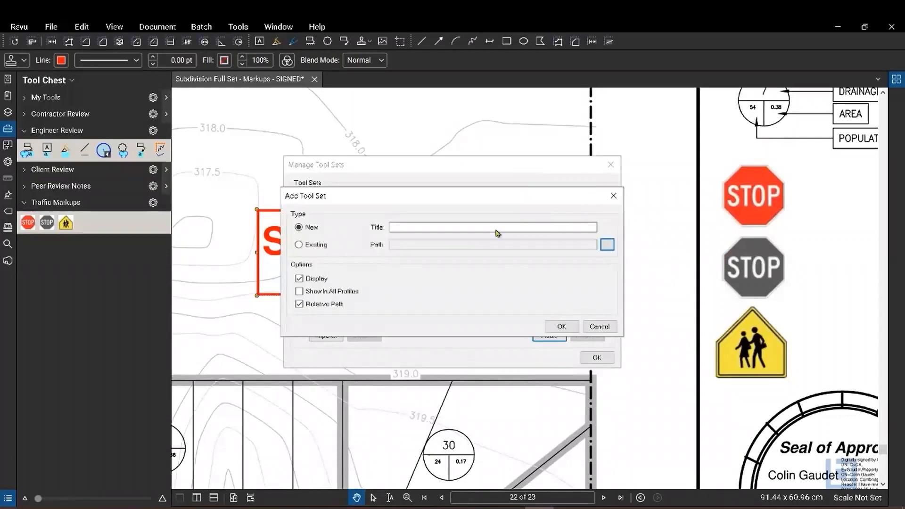
{"action": "left_click", "coordinate": [614, 196]}
{"action": "left_click", "coordinate": [611, 165]}
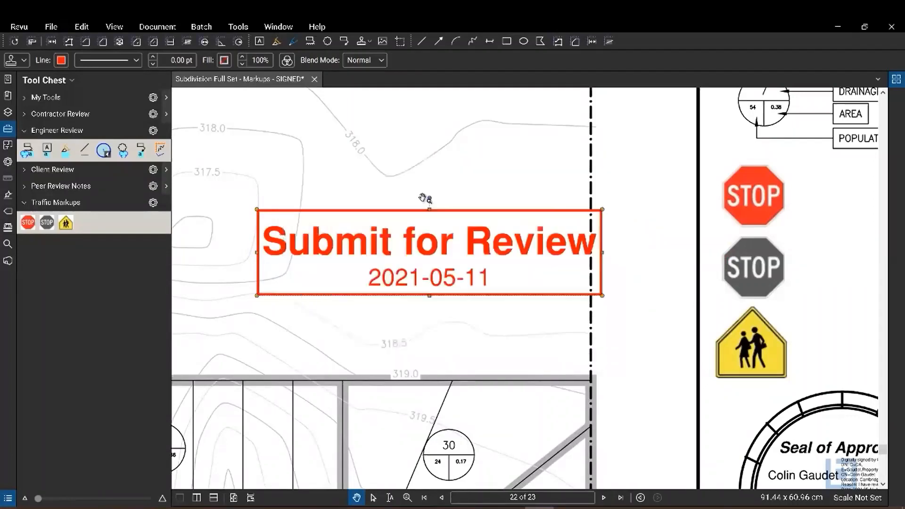